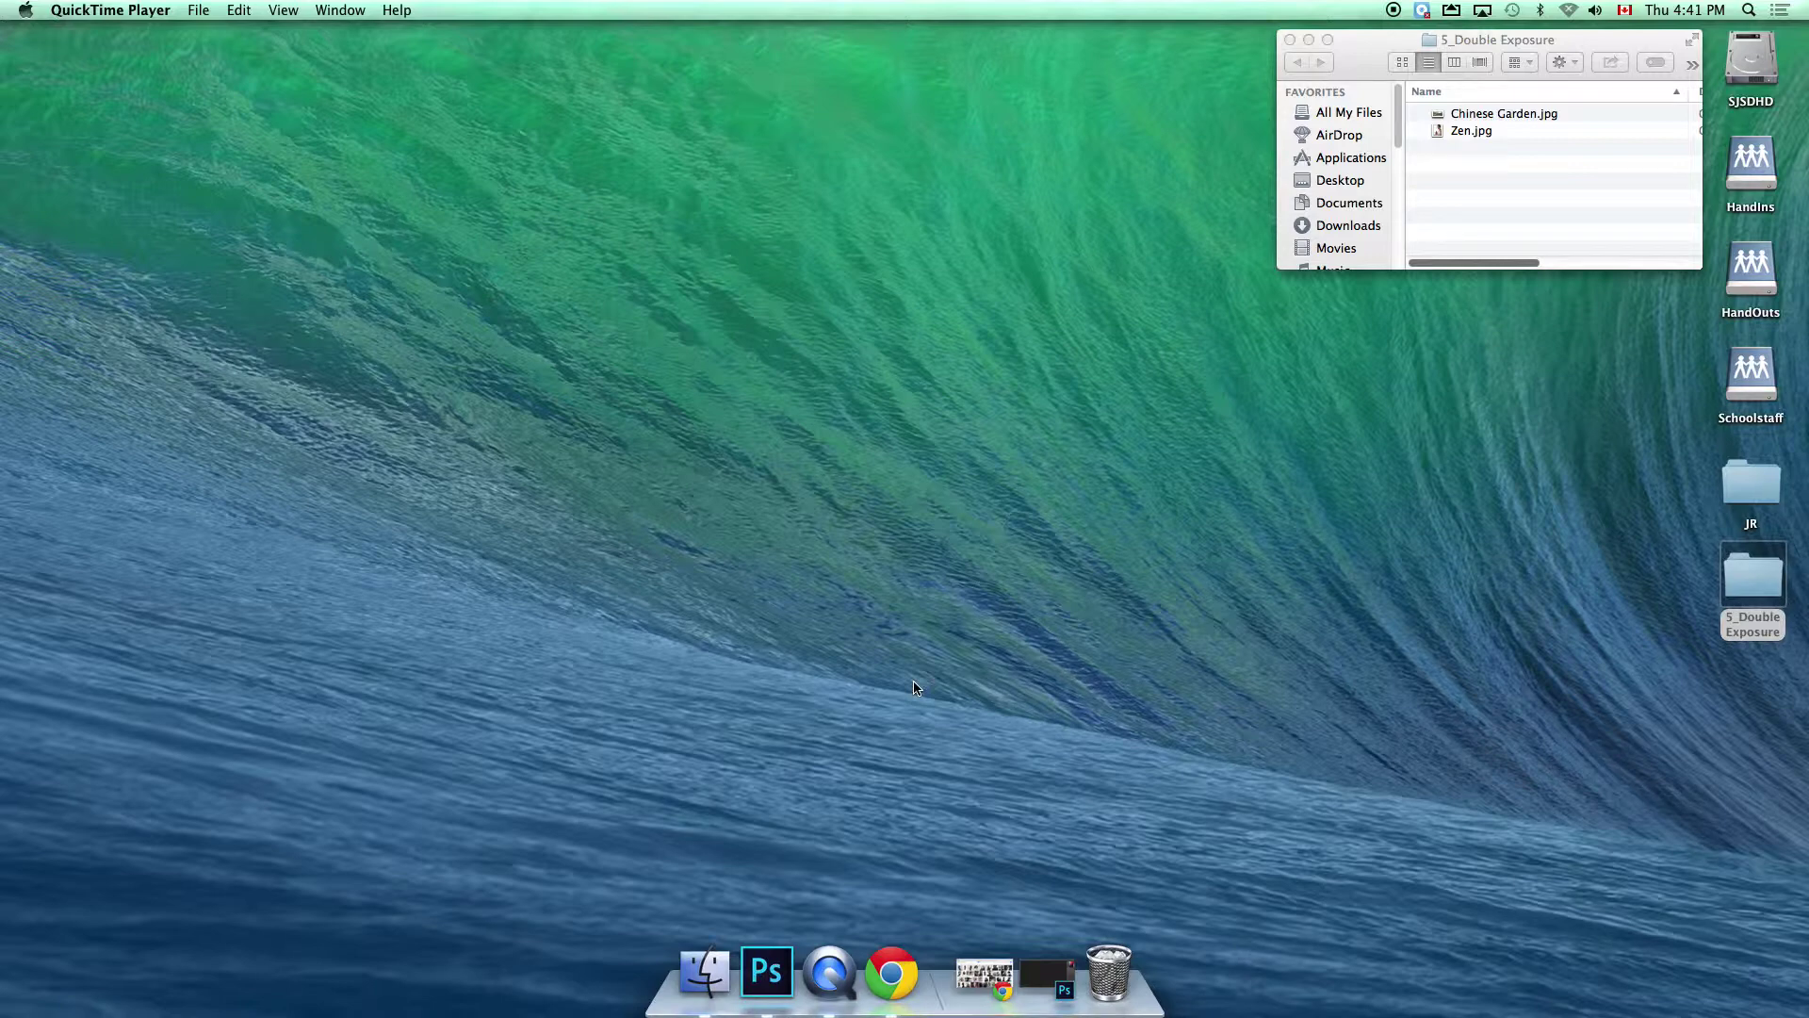
- Switch to Chrome and examine the enlarged double exposure portraits in the image results one after another
left_click(982, 973)
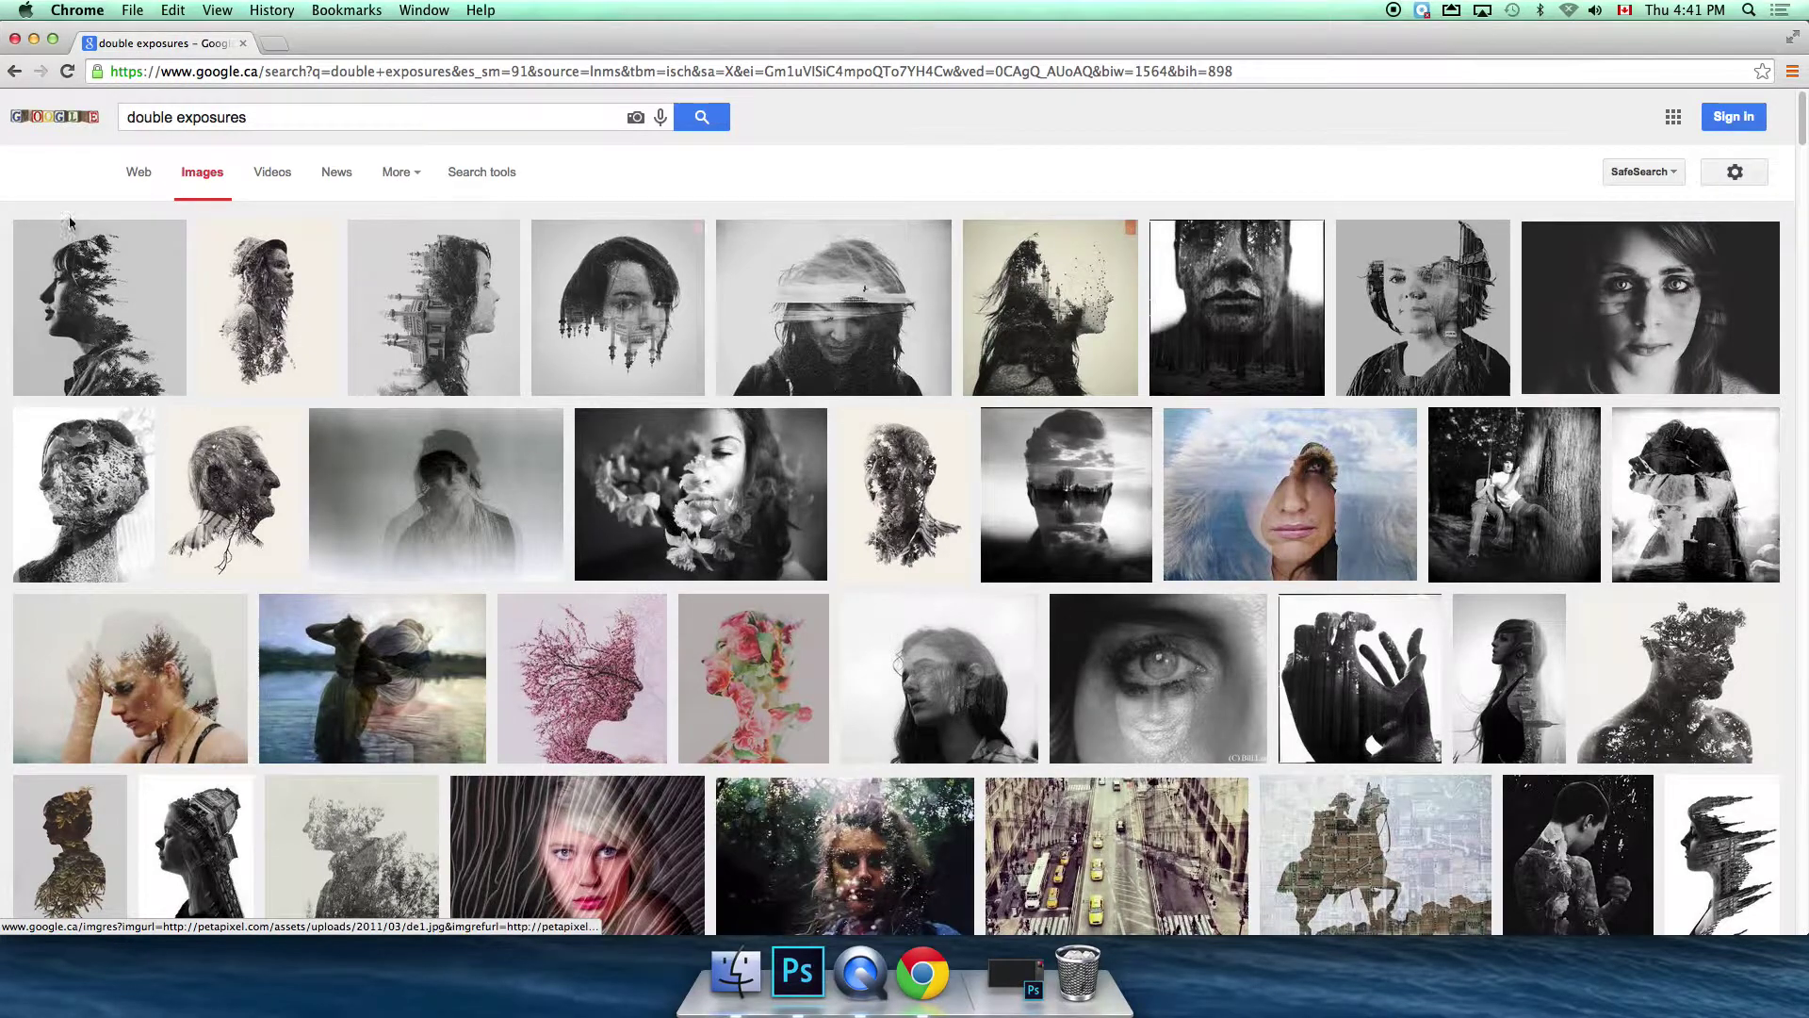
left_click(112, 314)
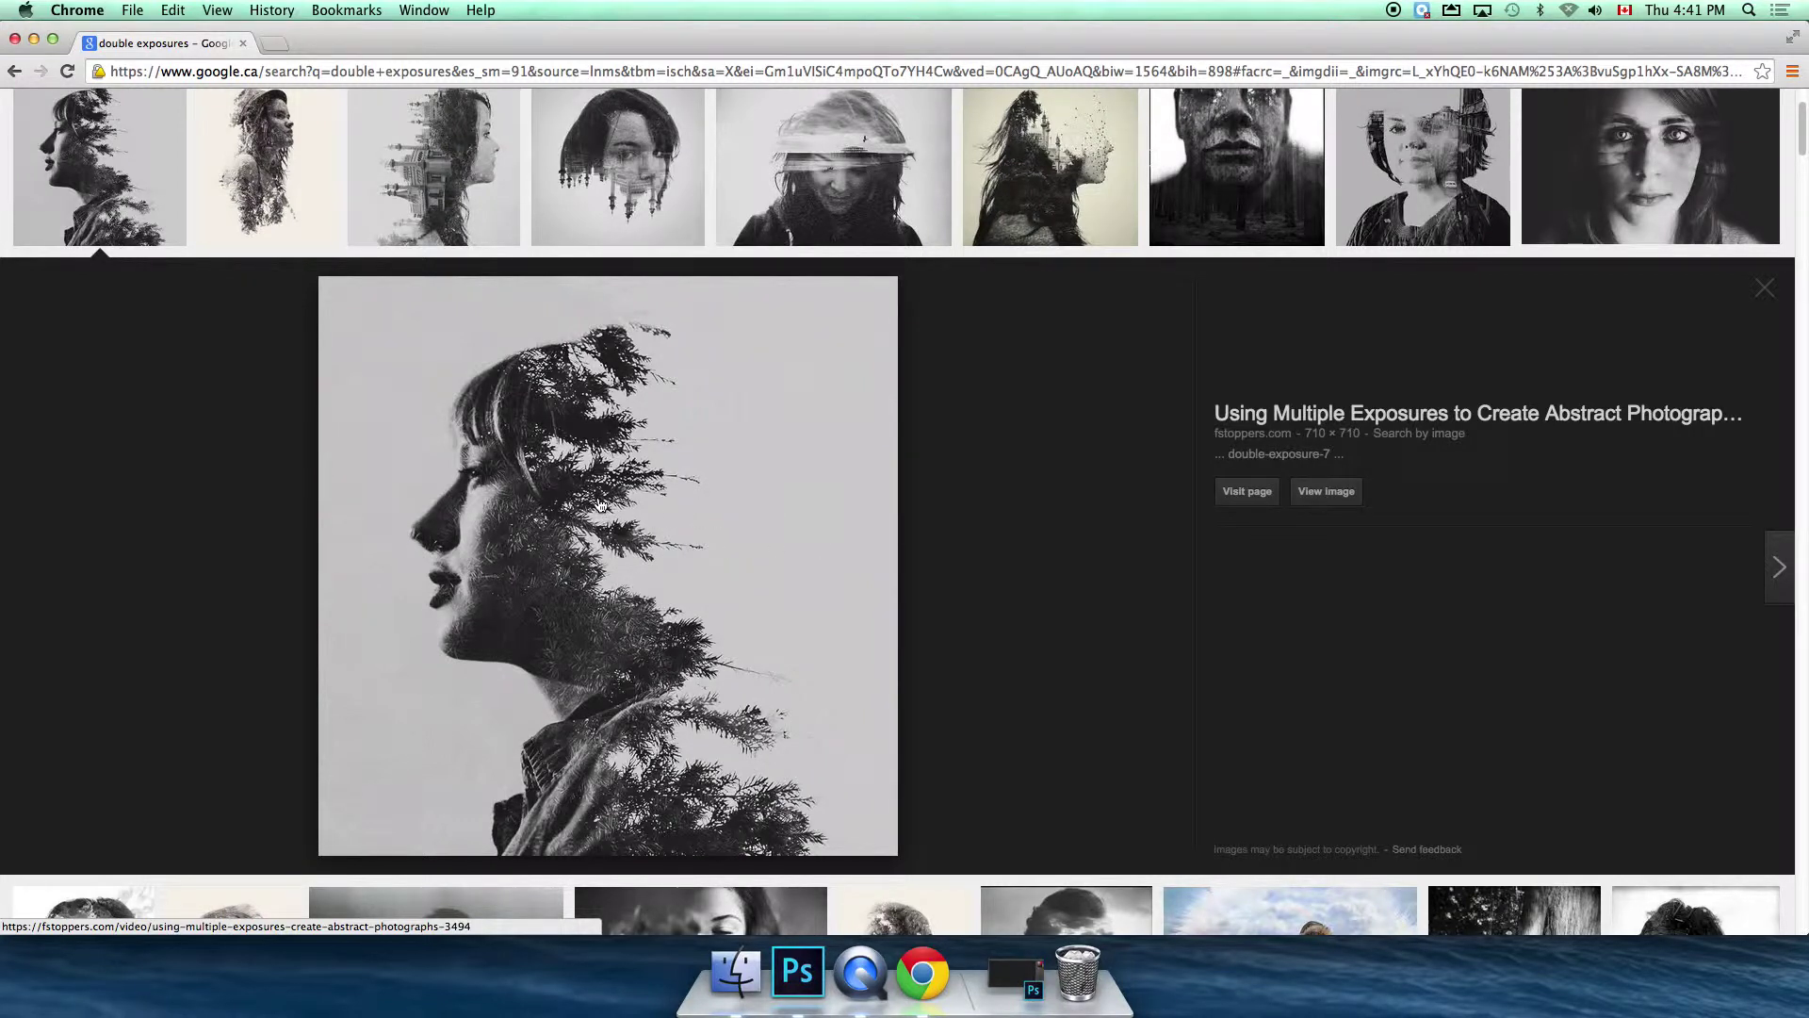
left_click(1777, 569)
left_click(1777, 568)
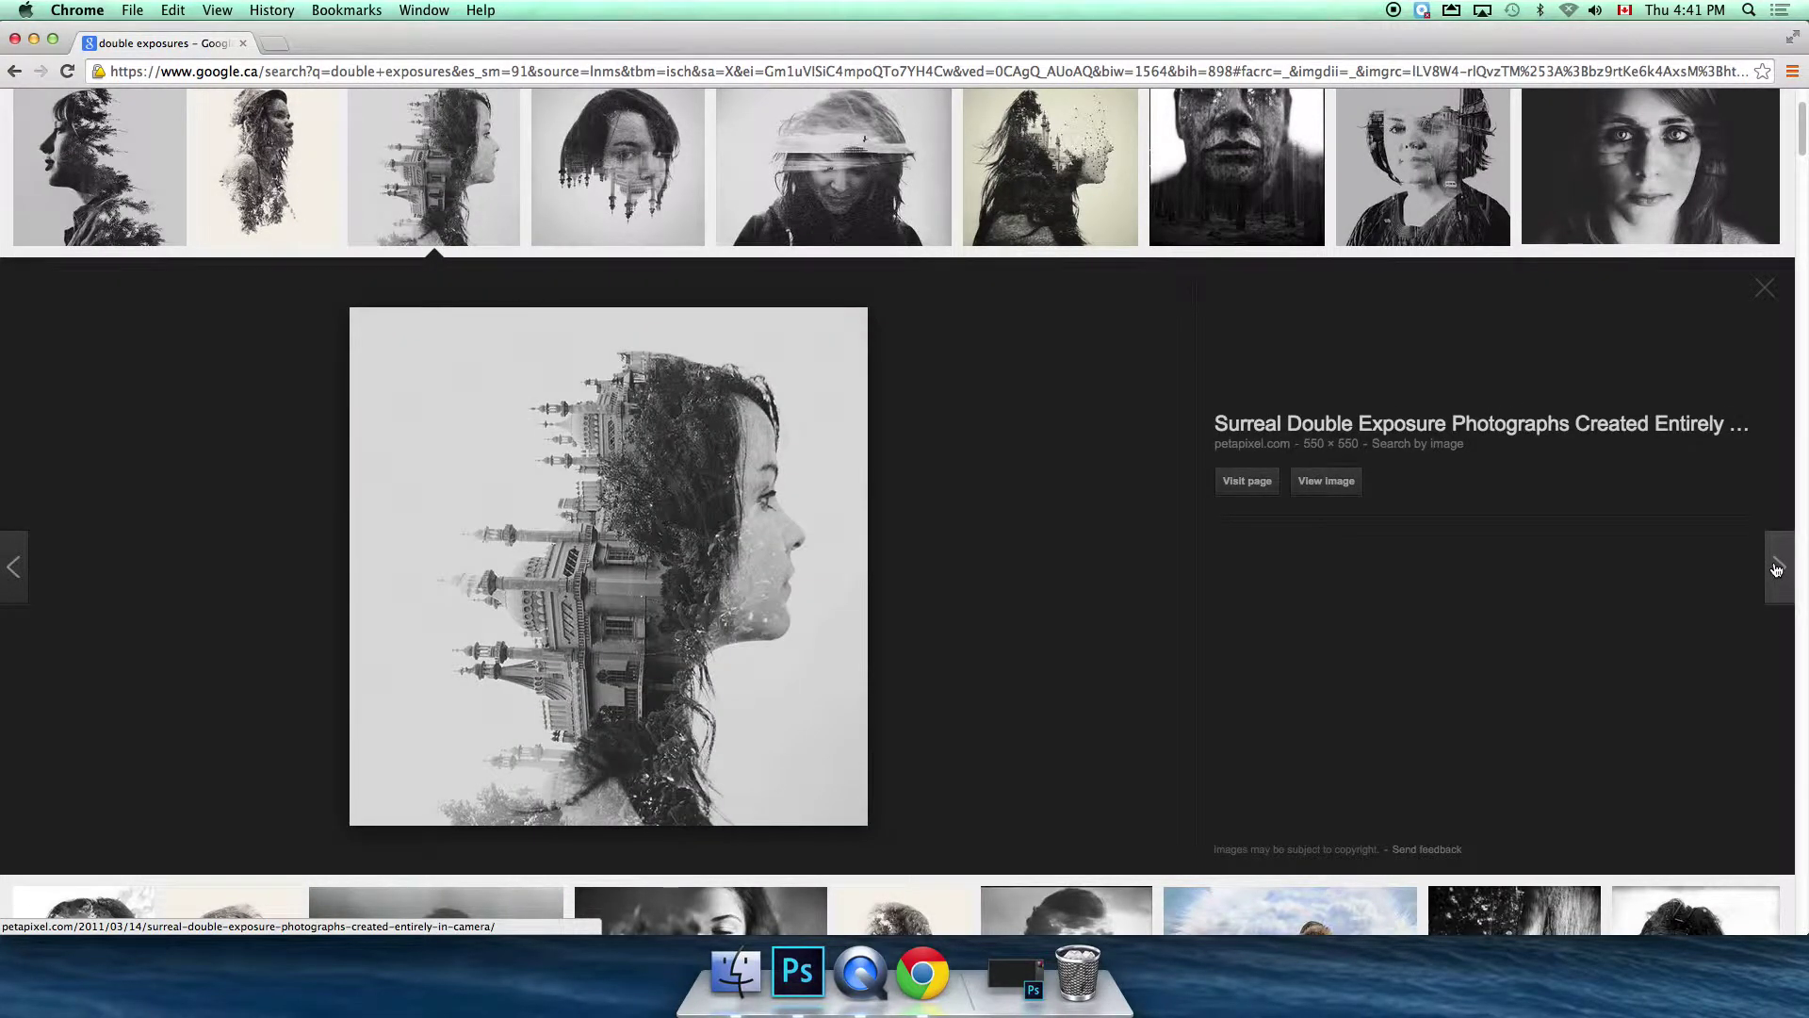
left_click(1777, 569)
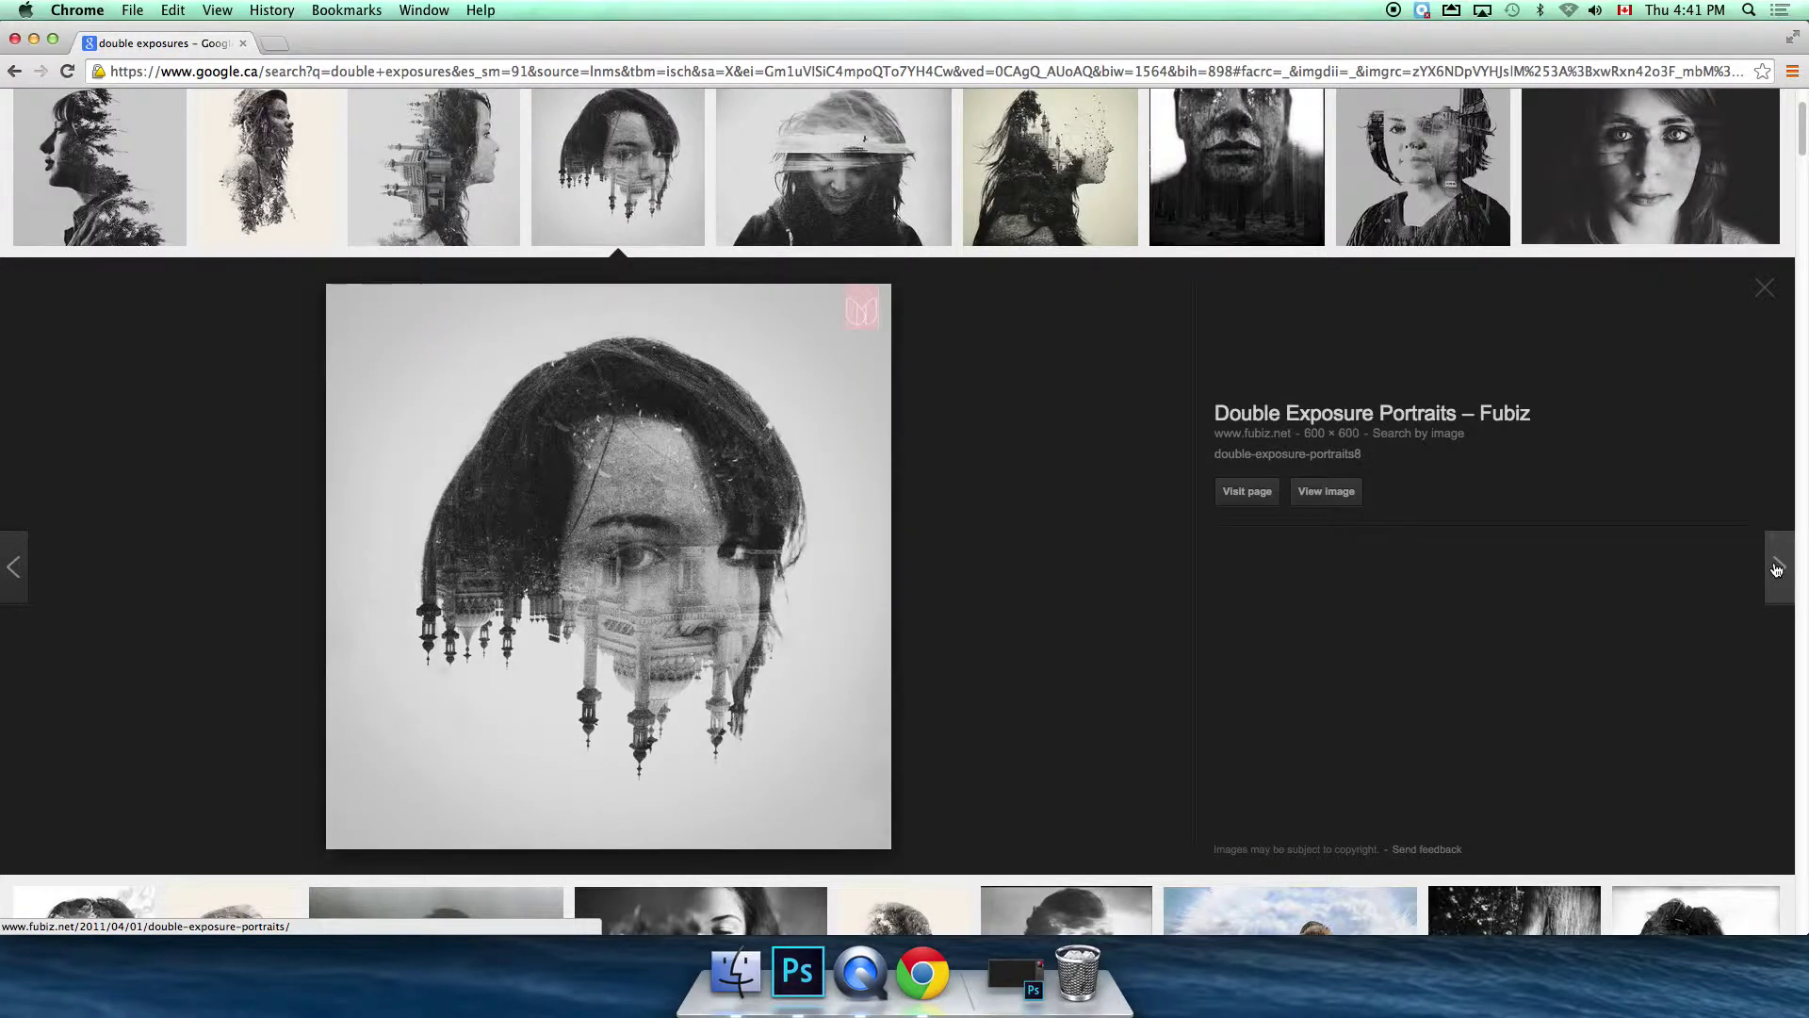
left_click(1777, 568)
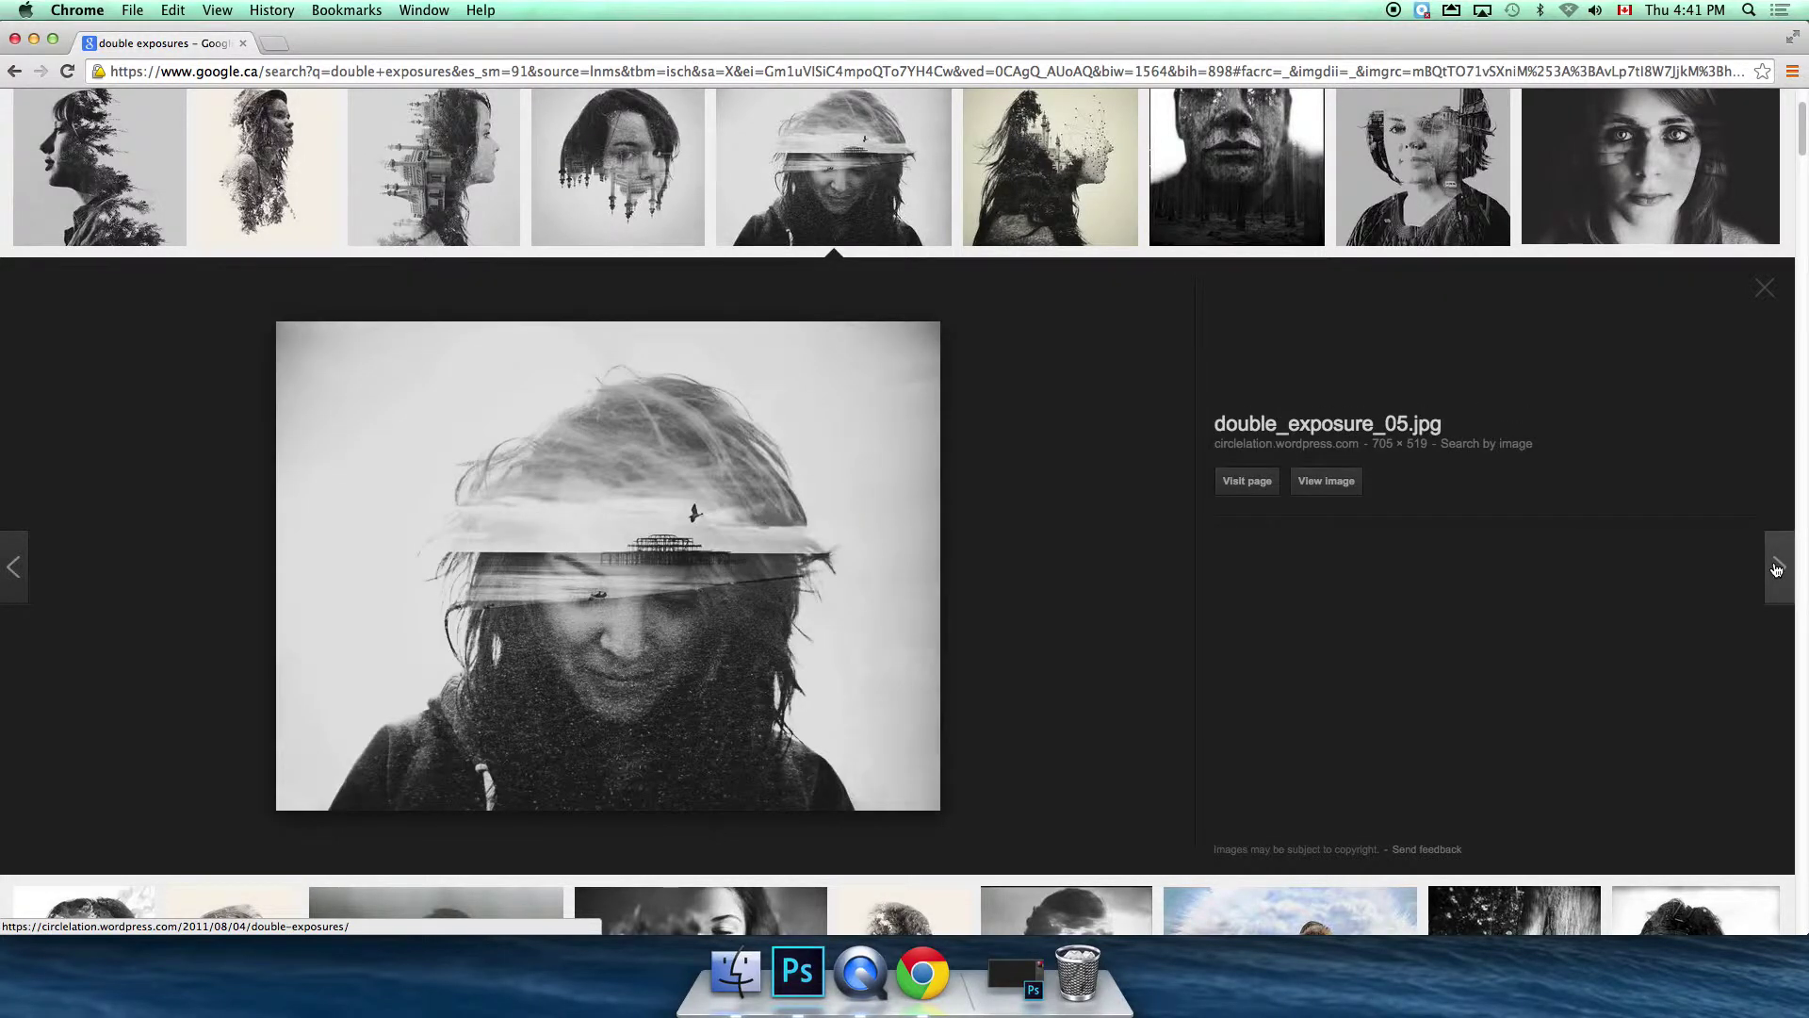
left_click(1778, 569)
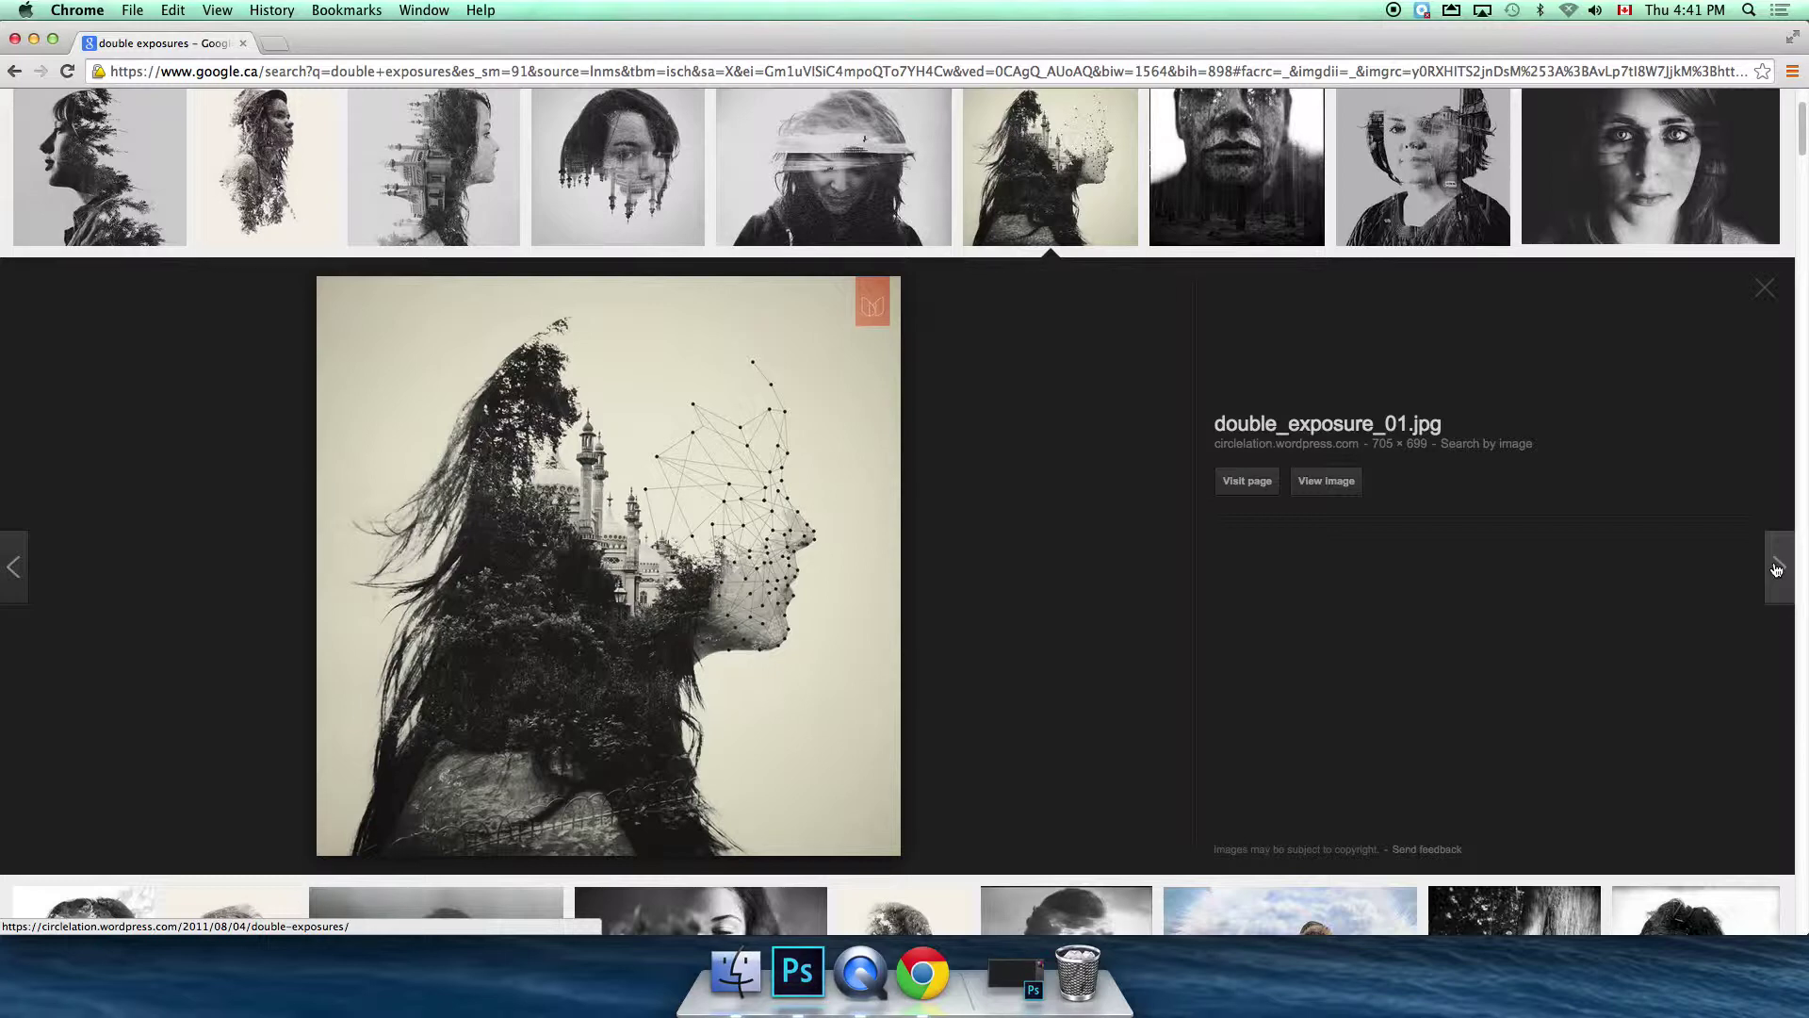
left_click(1776, 568)
left_click(1777, 568)
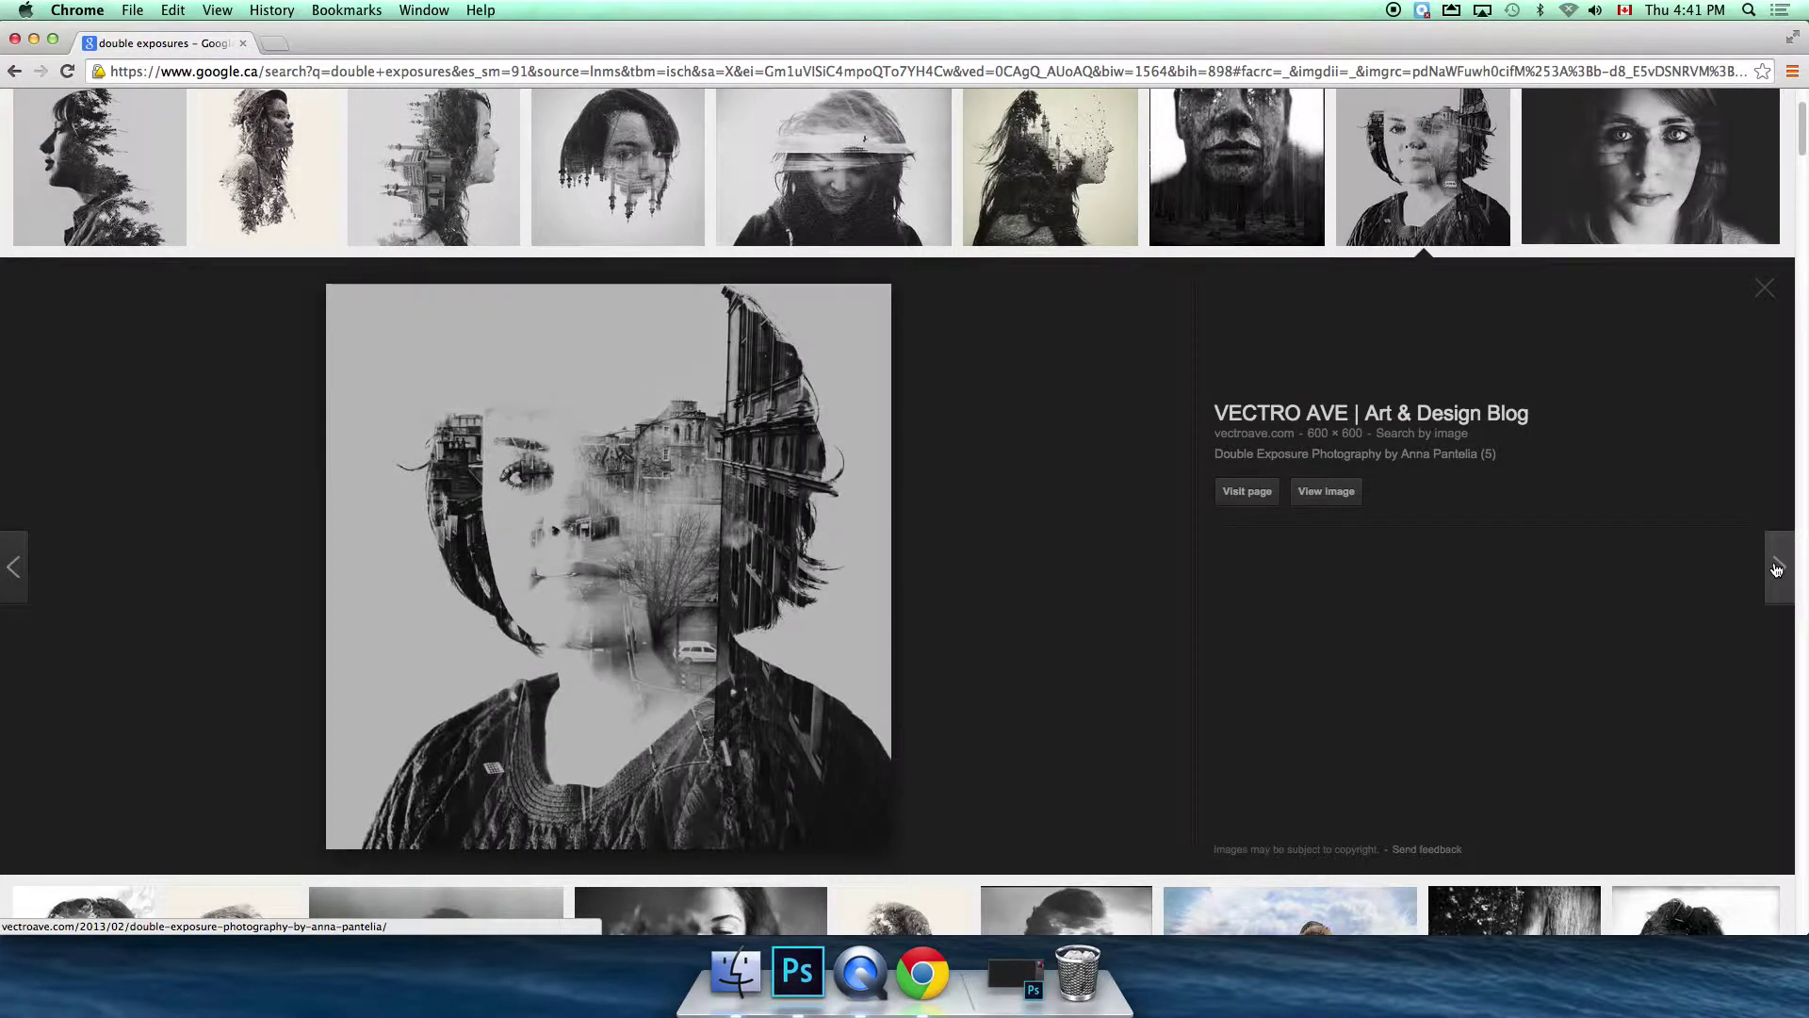
left_click(1776, 569)
left_click(1776, 569)
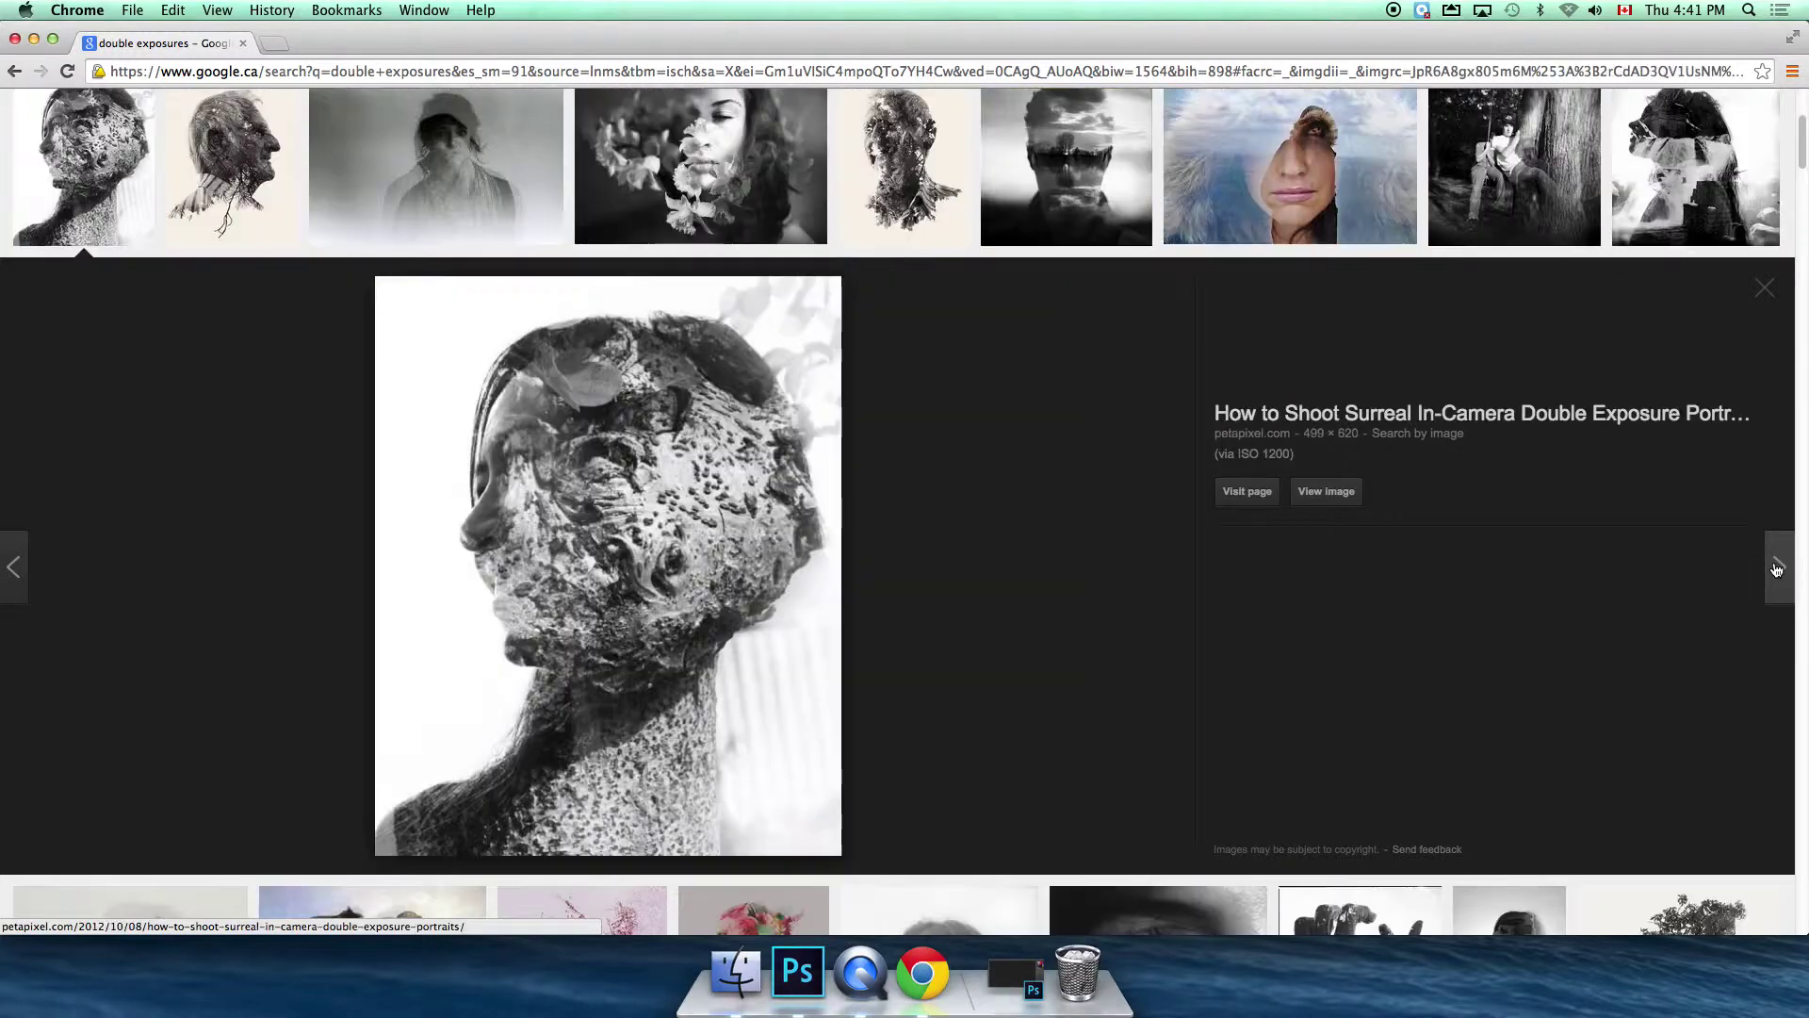
left_click(1777, 568)
left_click(1776, 568)
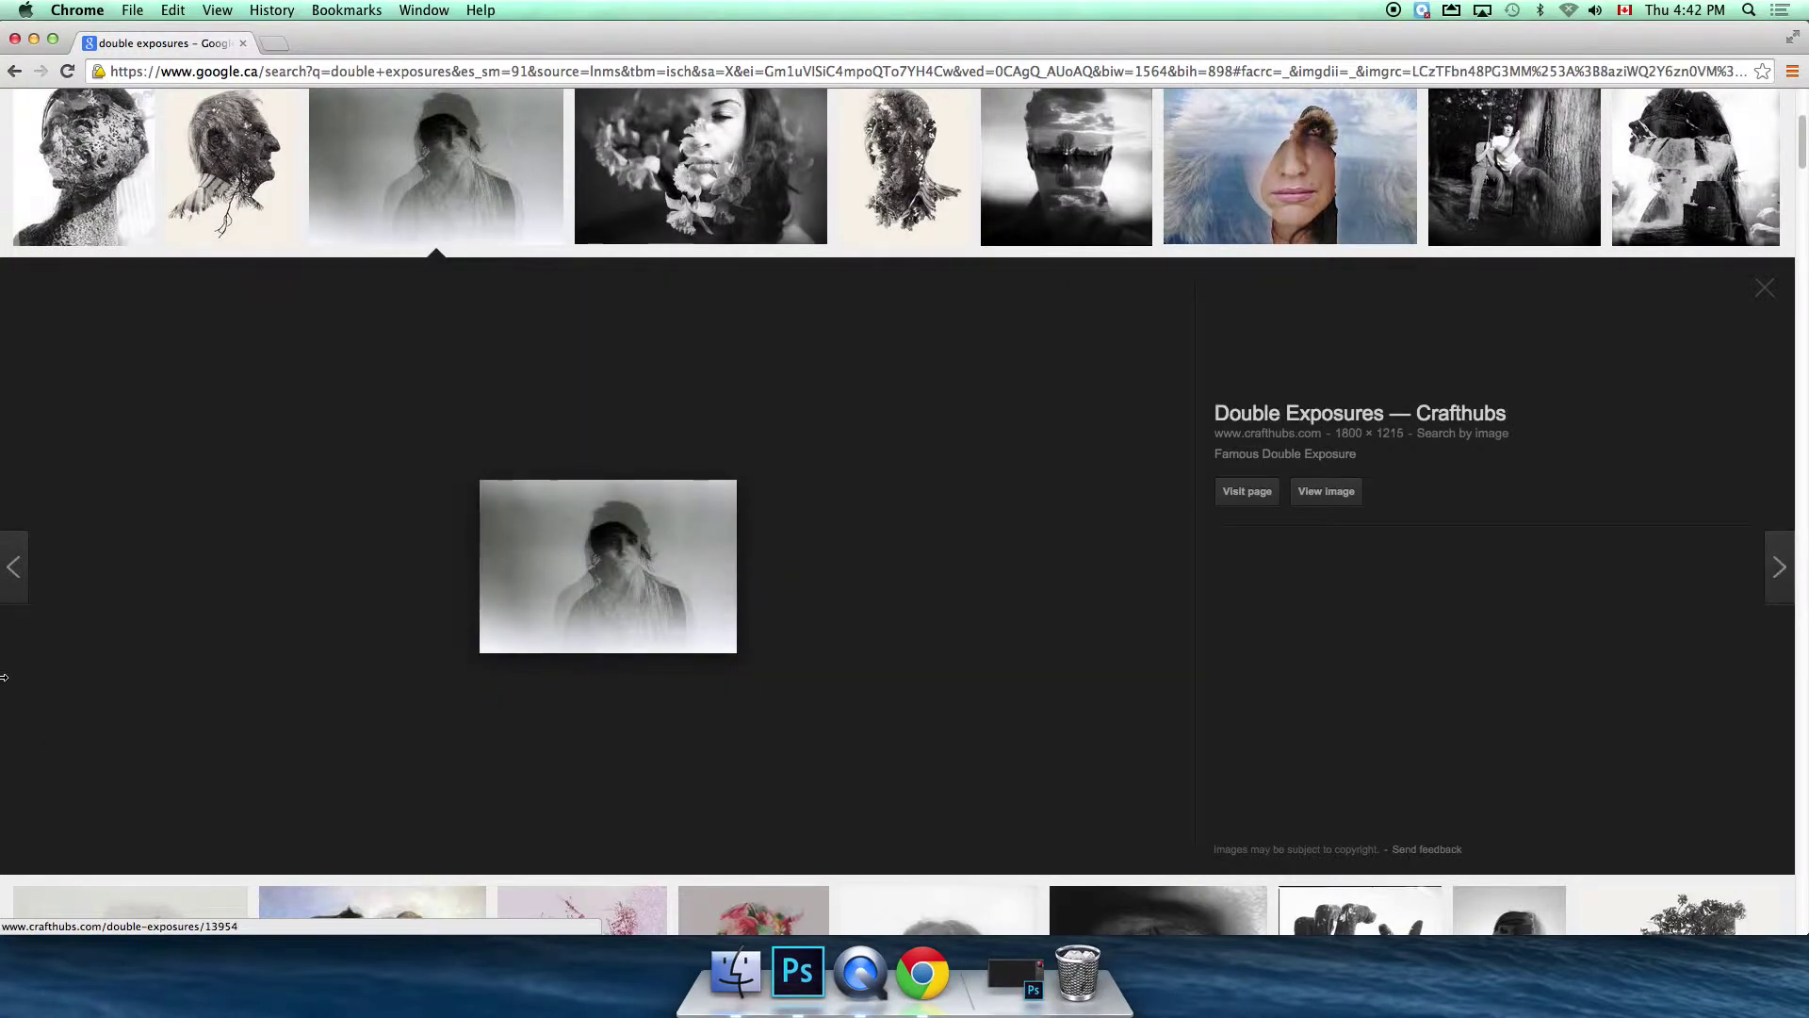
- Examine the old man's profile, the face blended with sky and the leafy head portraits, and minimize the browser
left_click(14, 568)
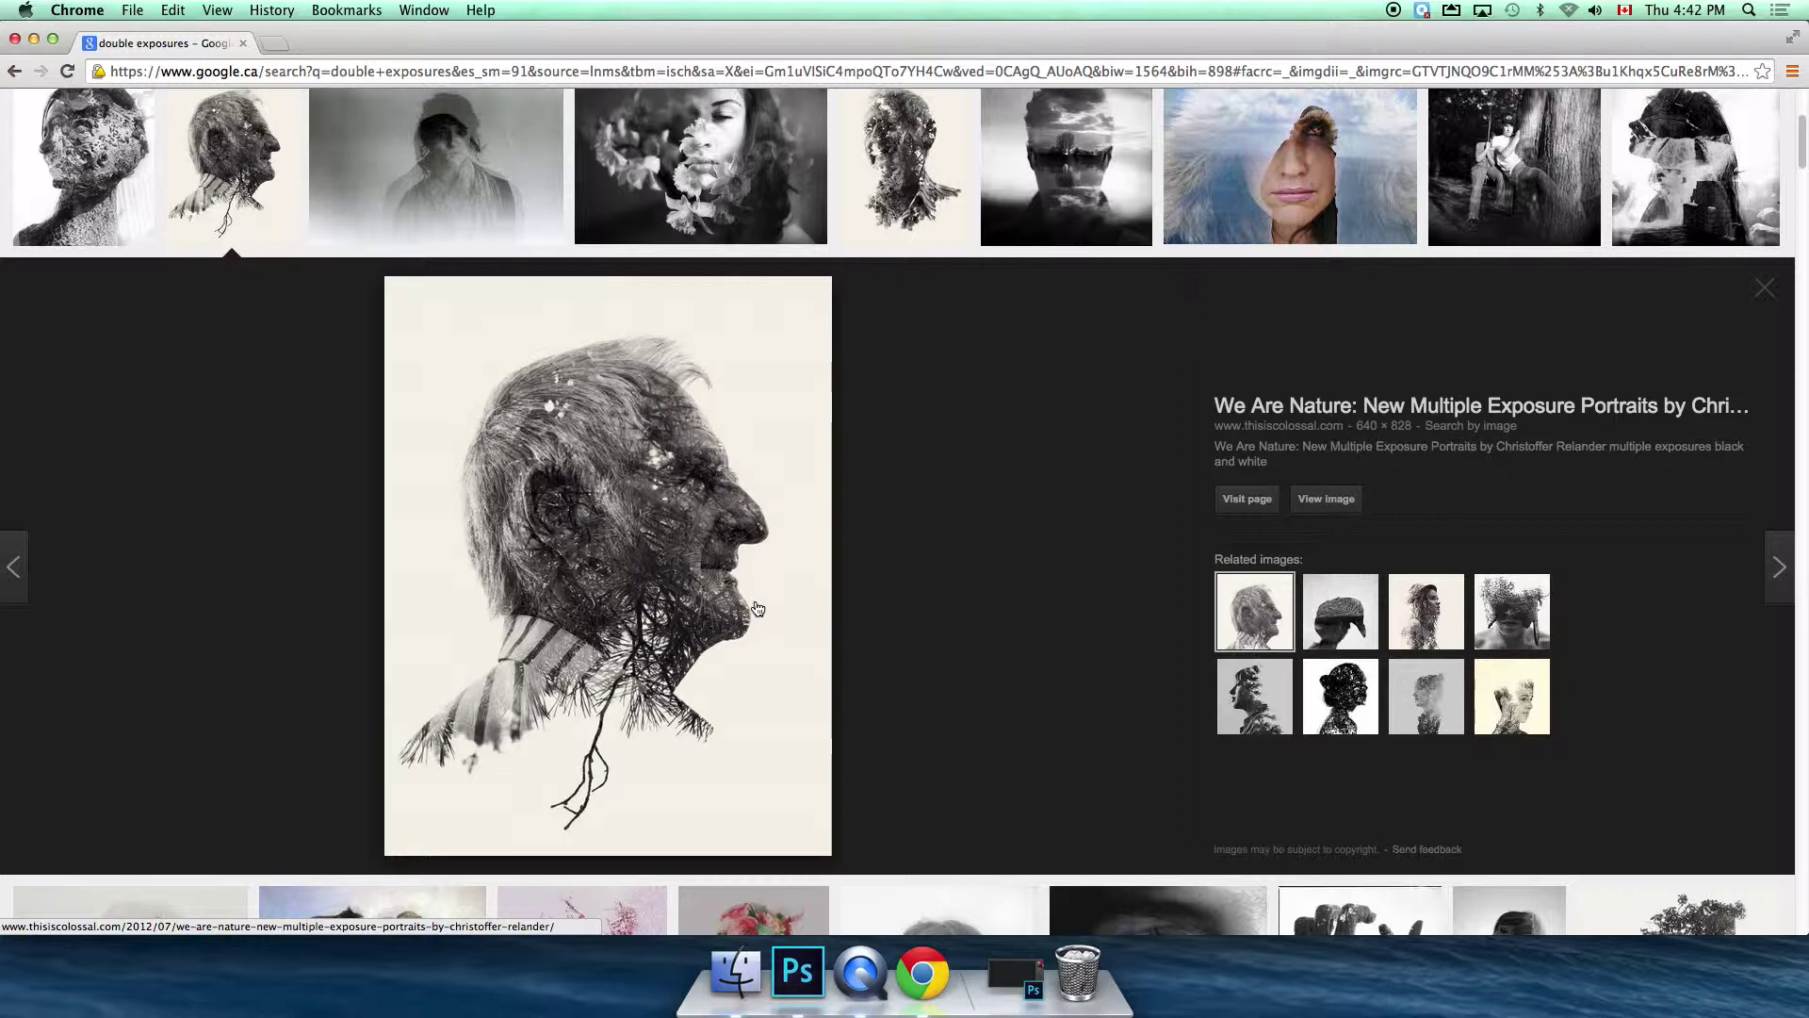
left_click(1263, 208)
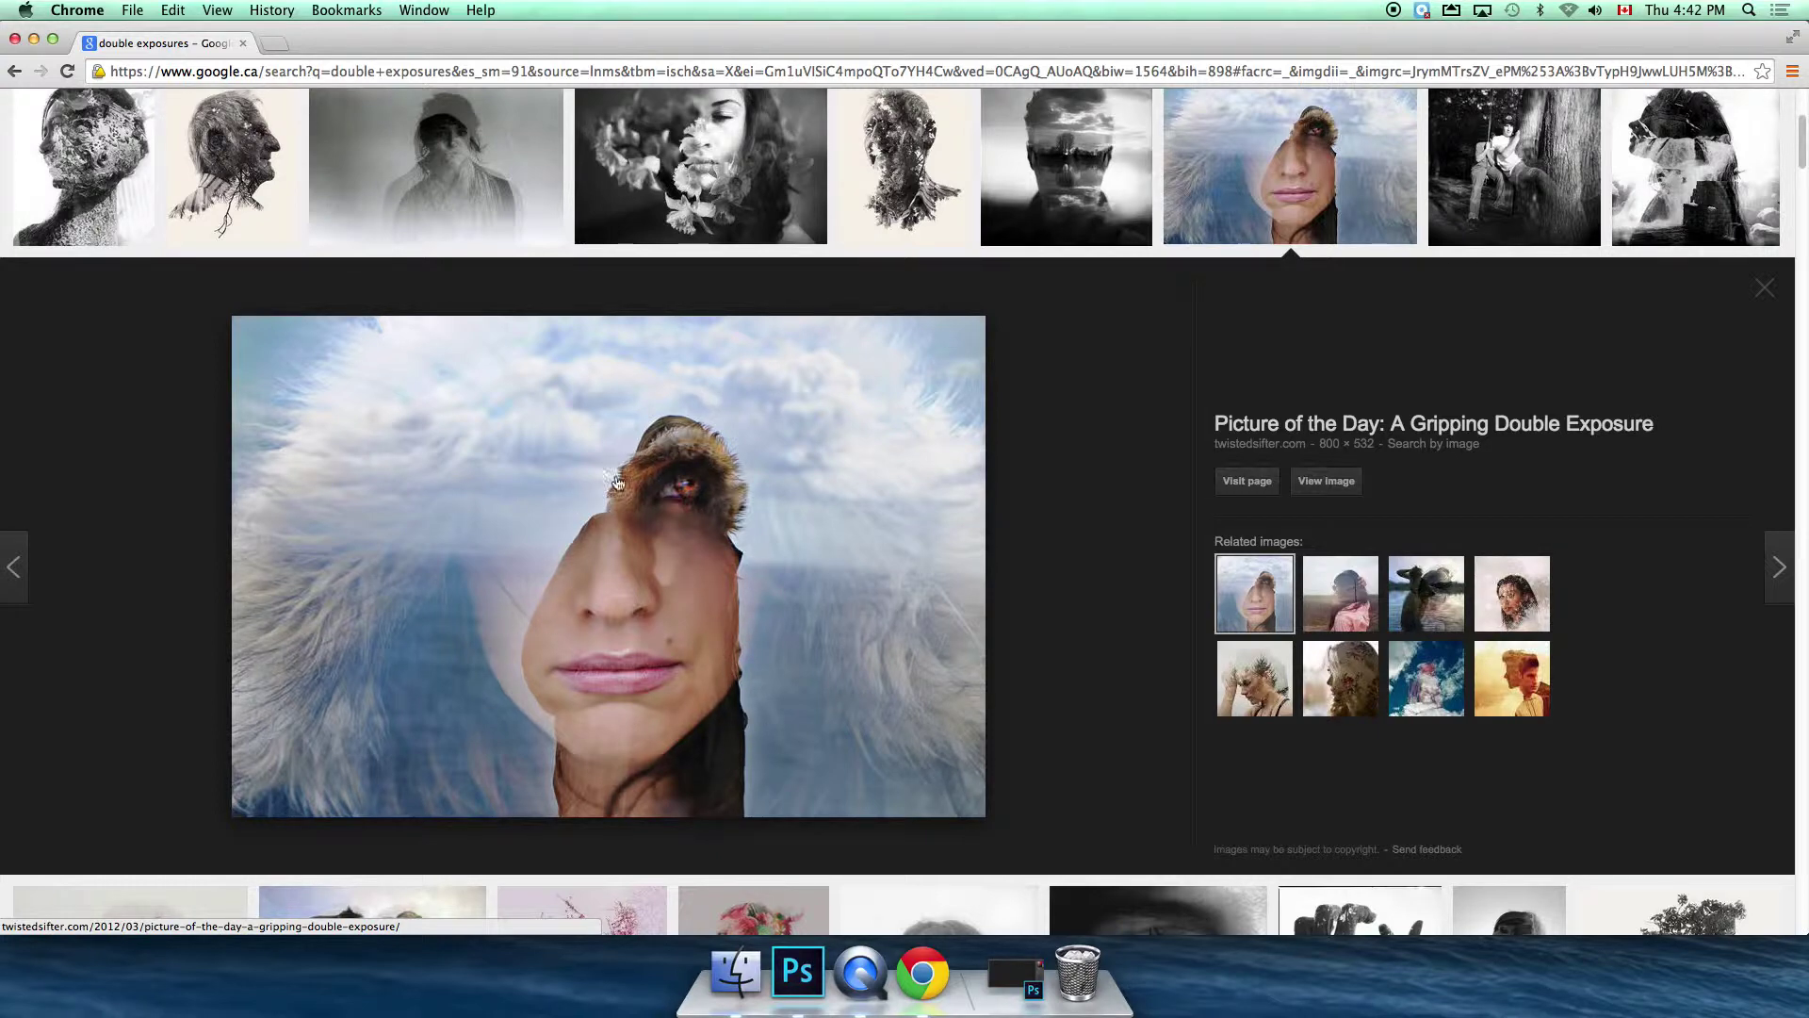
left_click(903, 221)
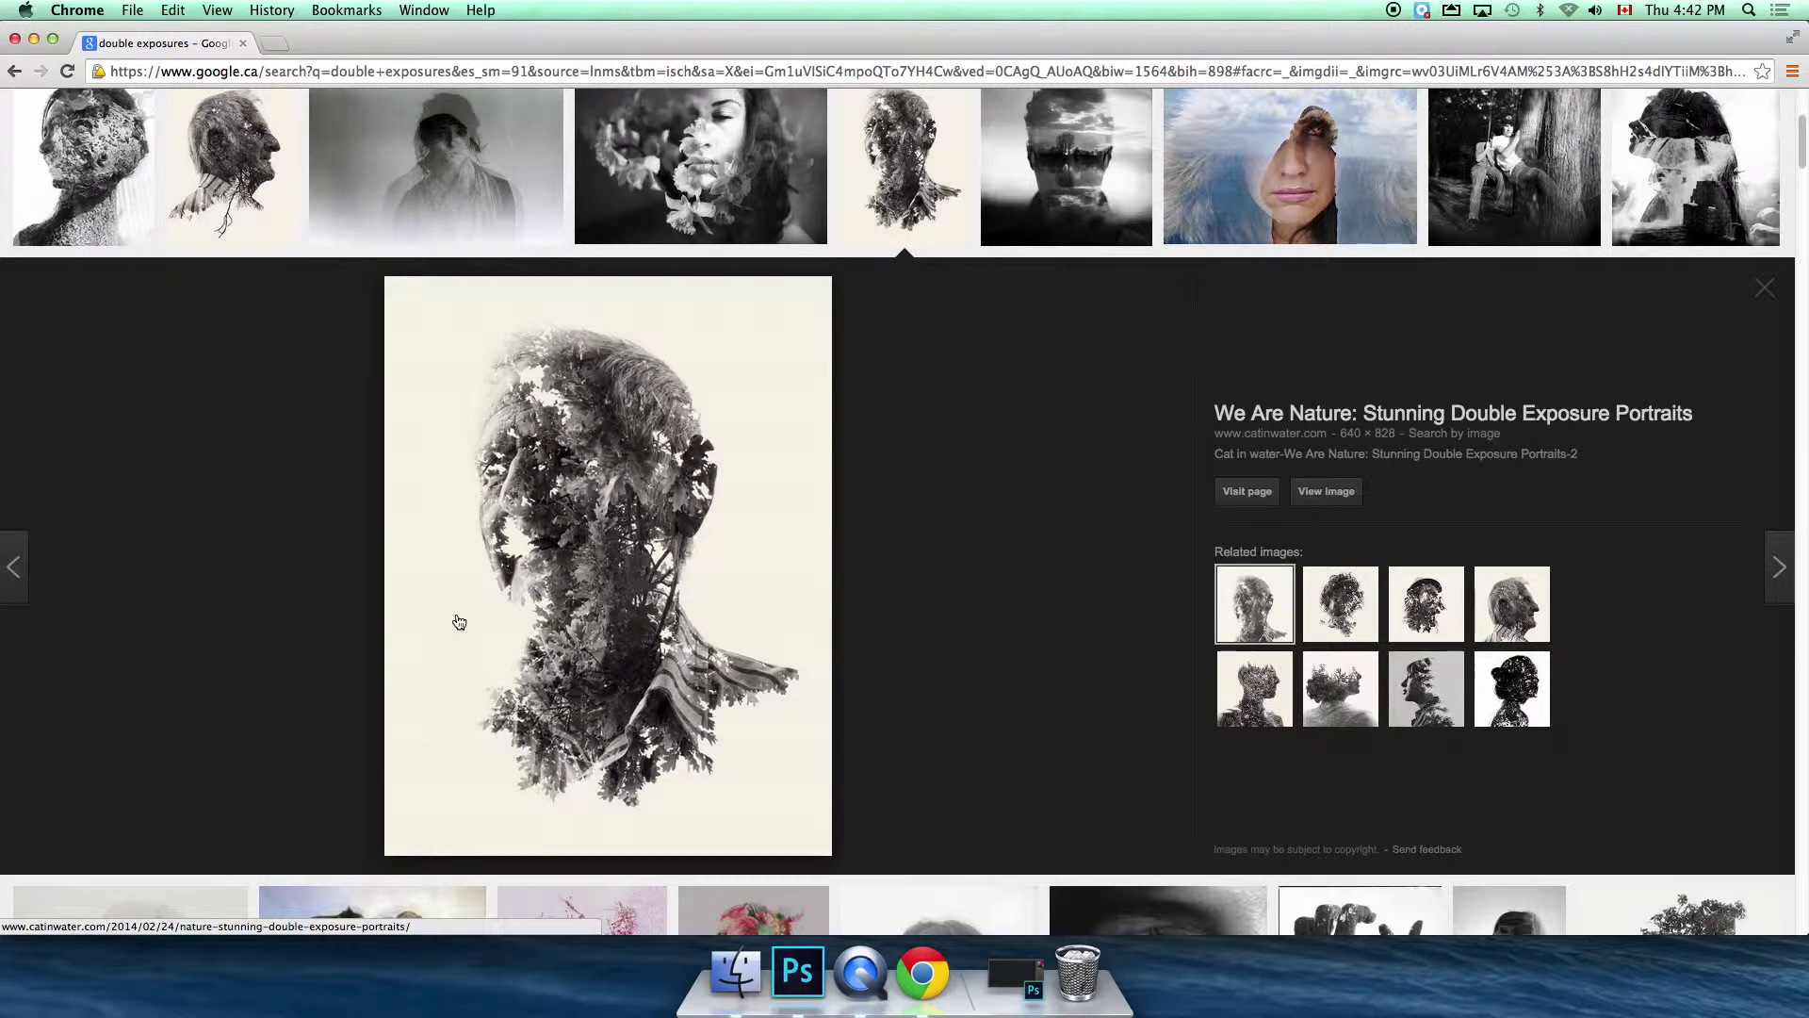
left_click(1341, 622)
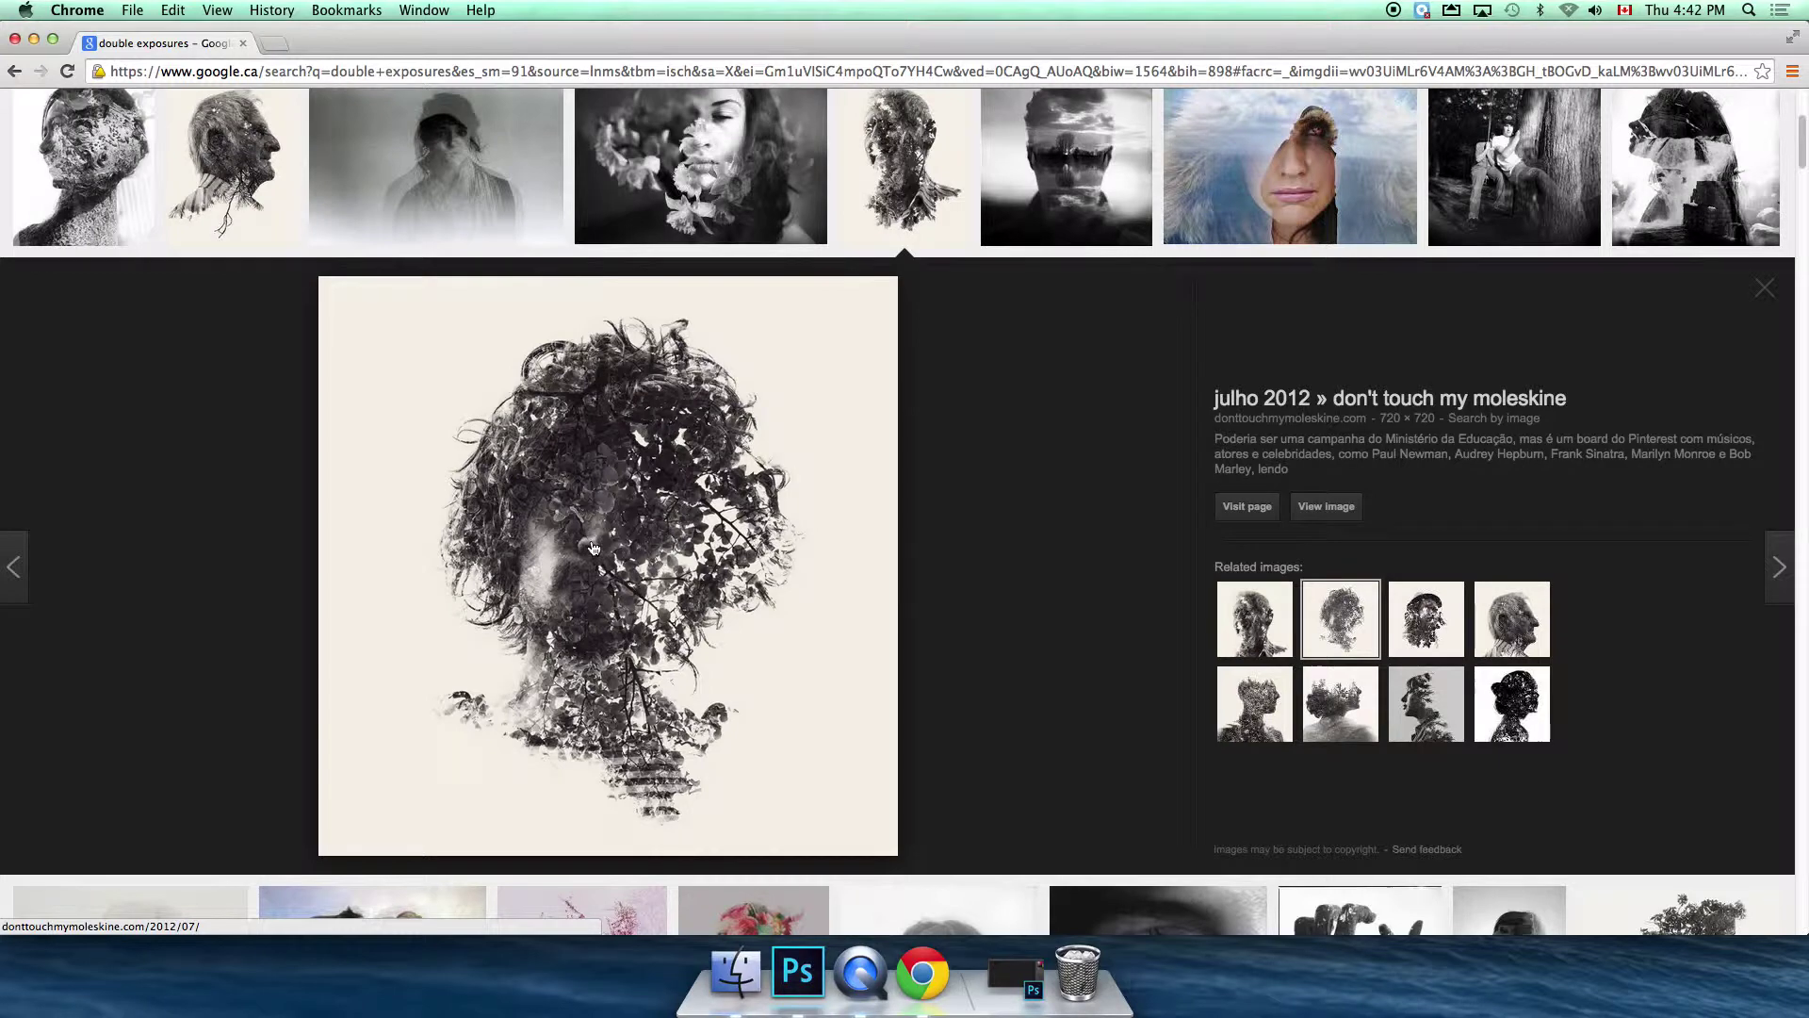
left_click(35, 43)
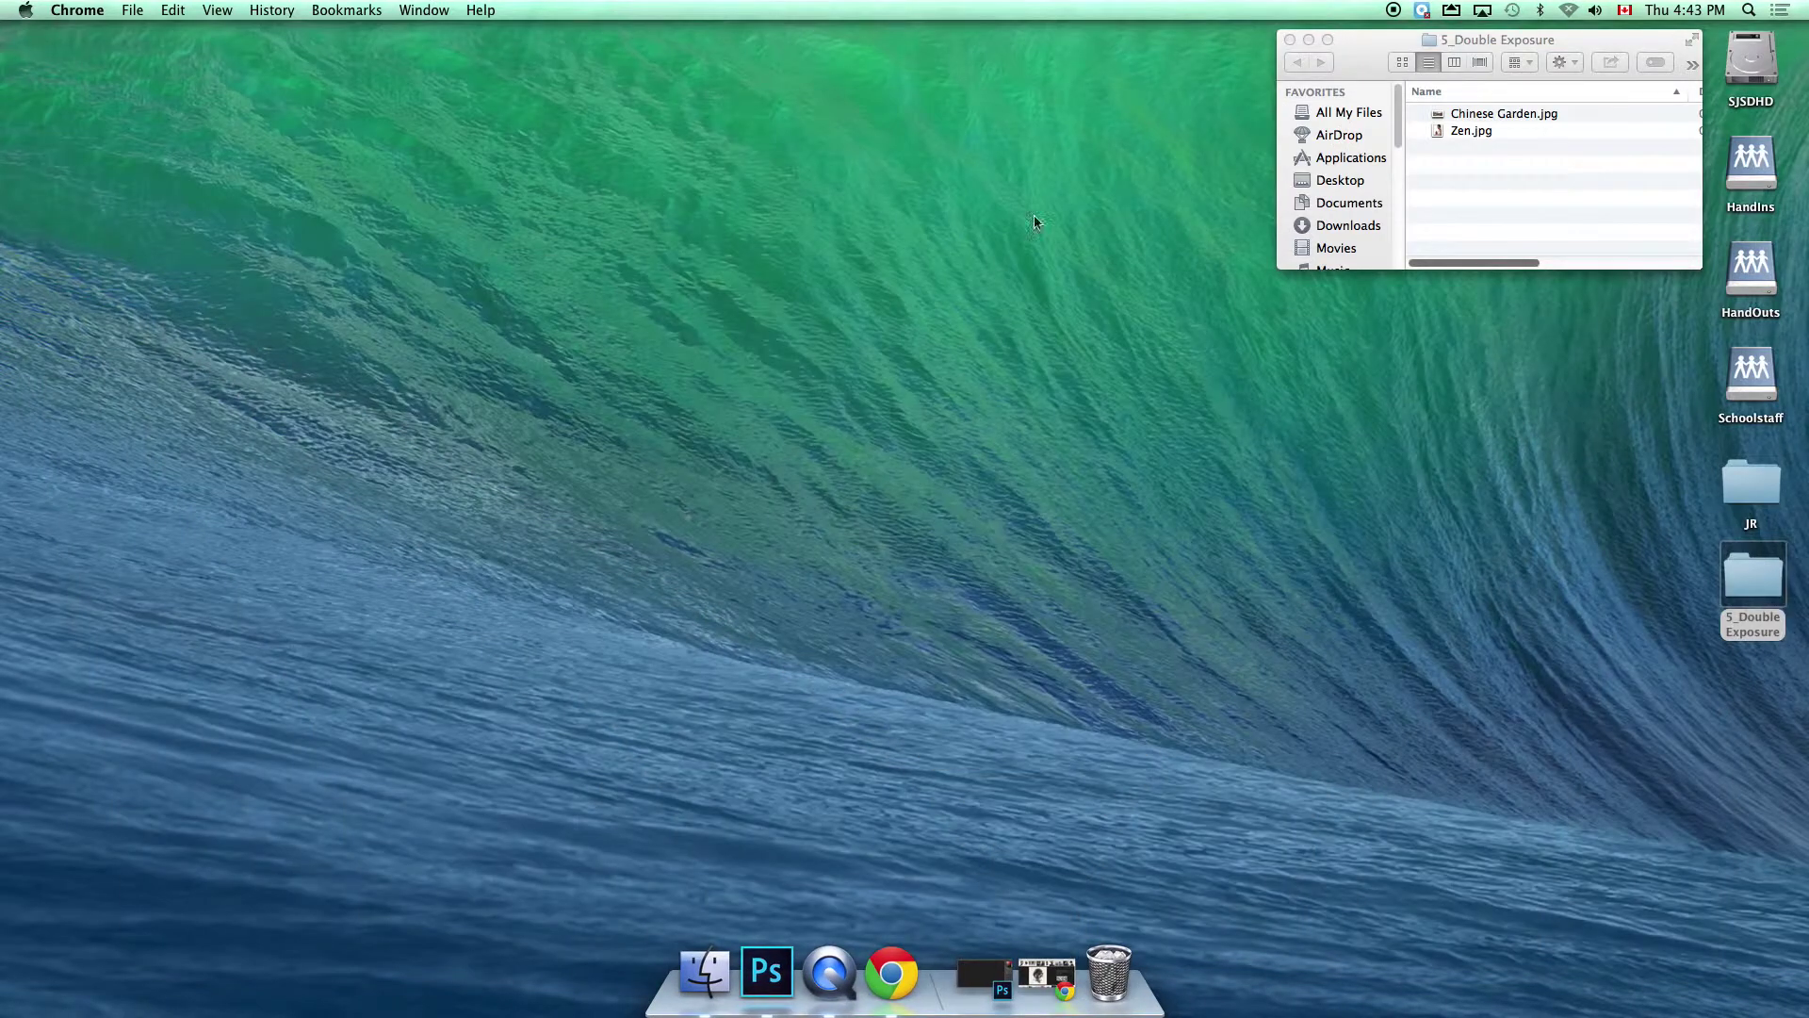
- Preview Zen.jpg from the 5_Double Exposure folder in Finder and enlarge the preview window
left_click(1475, 178)
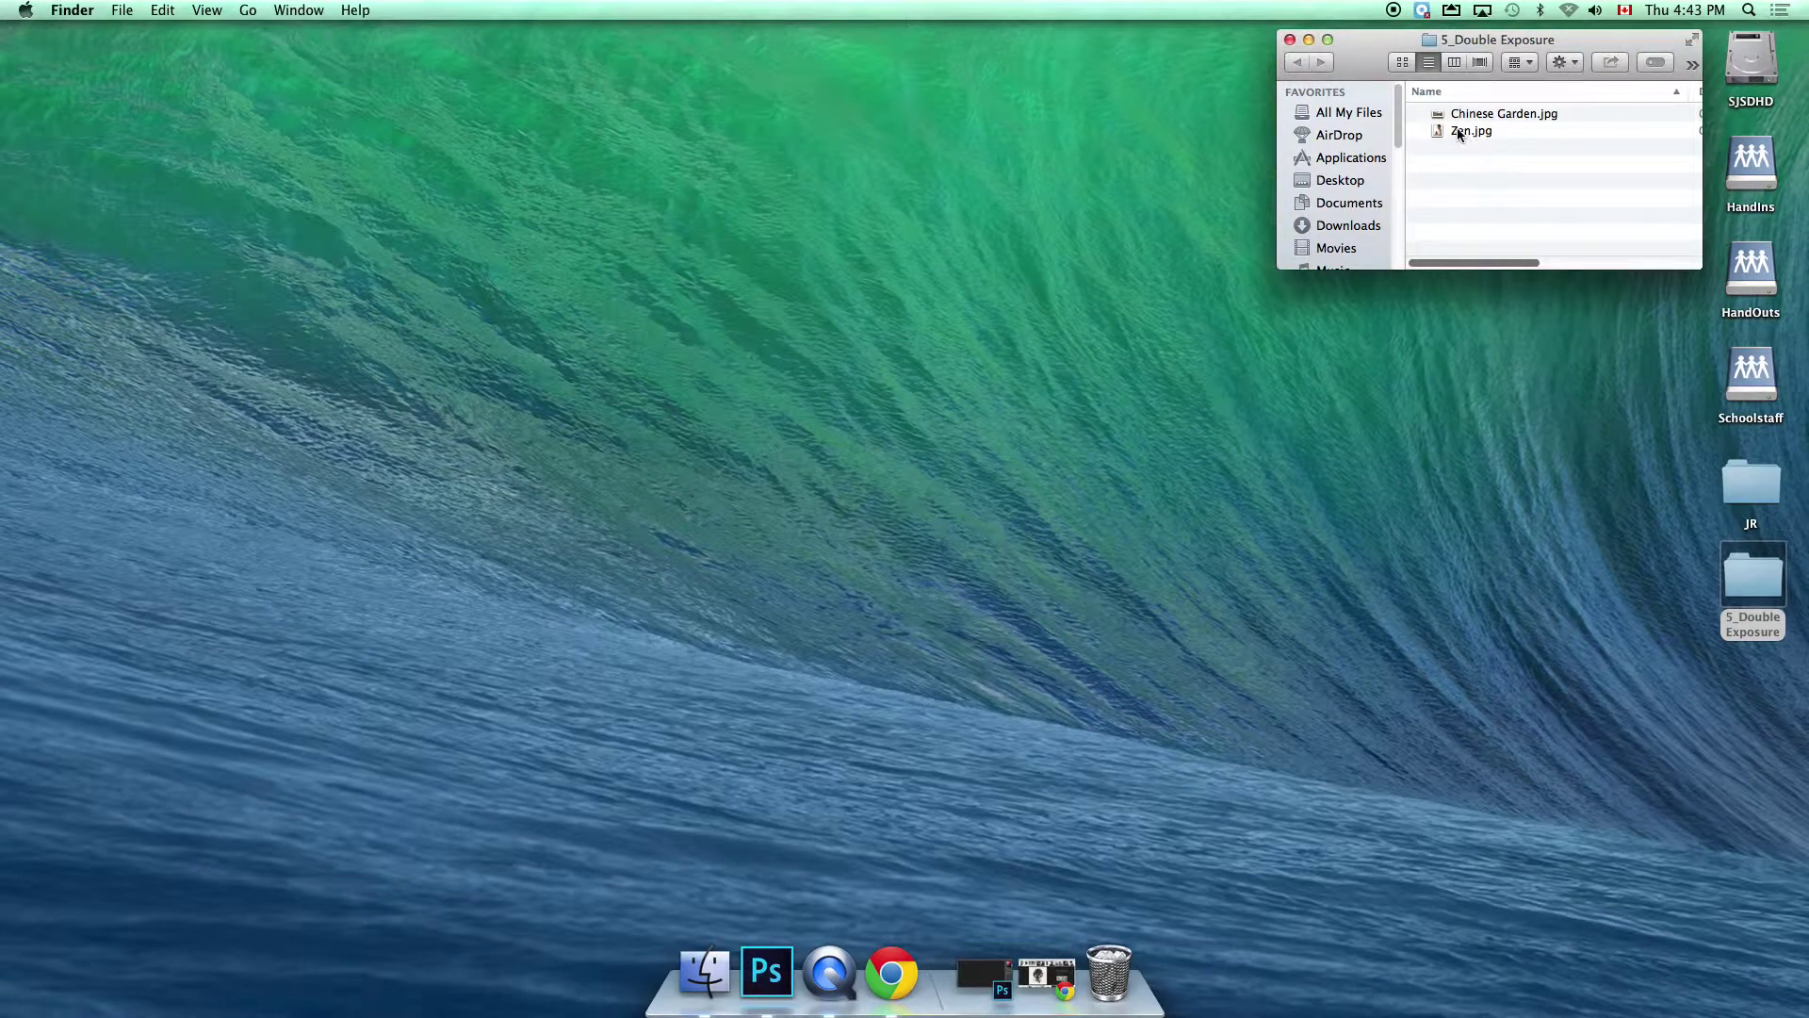
left_click(1458, 134)
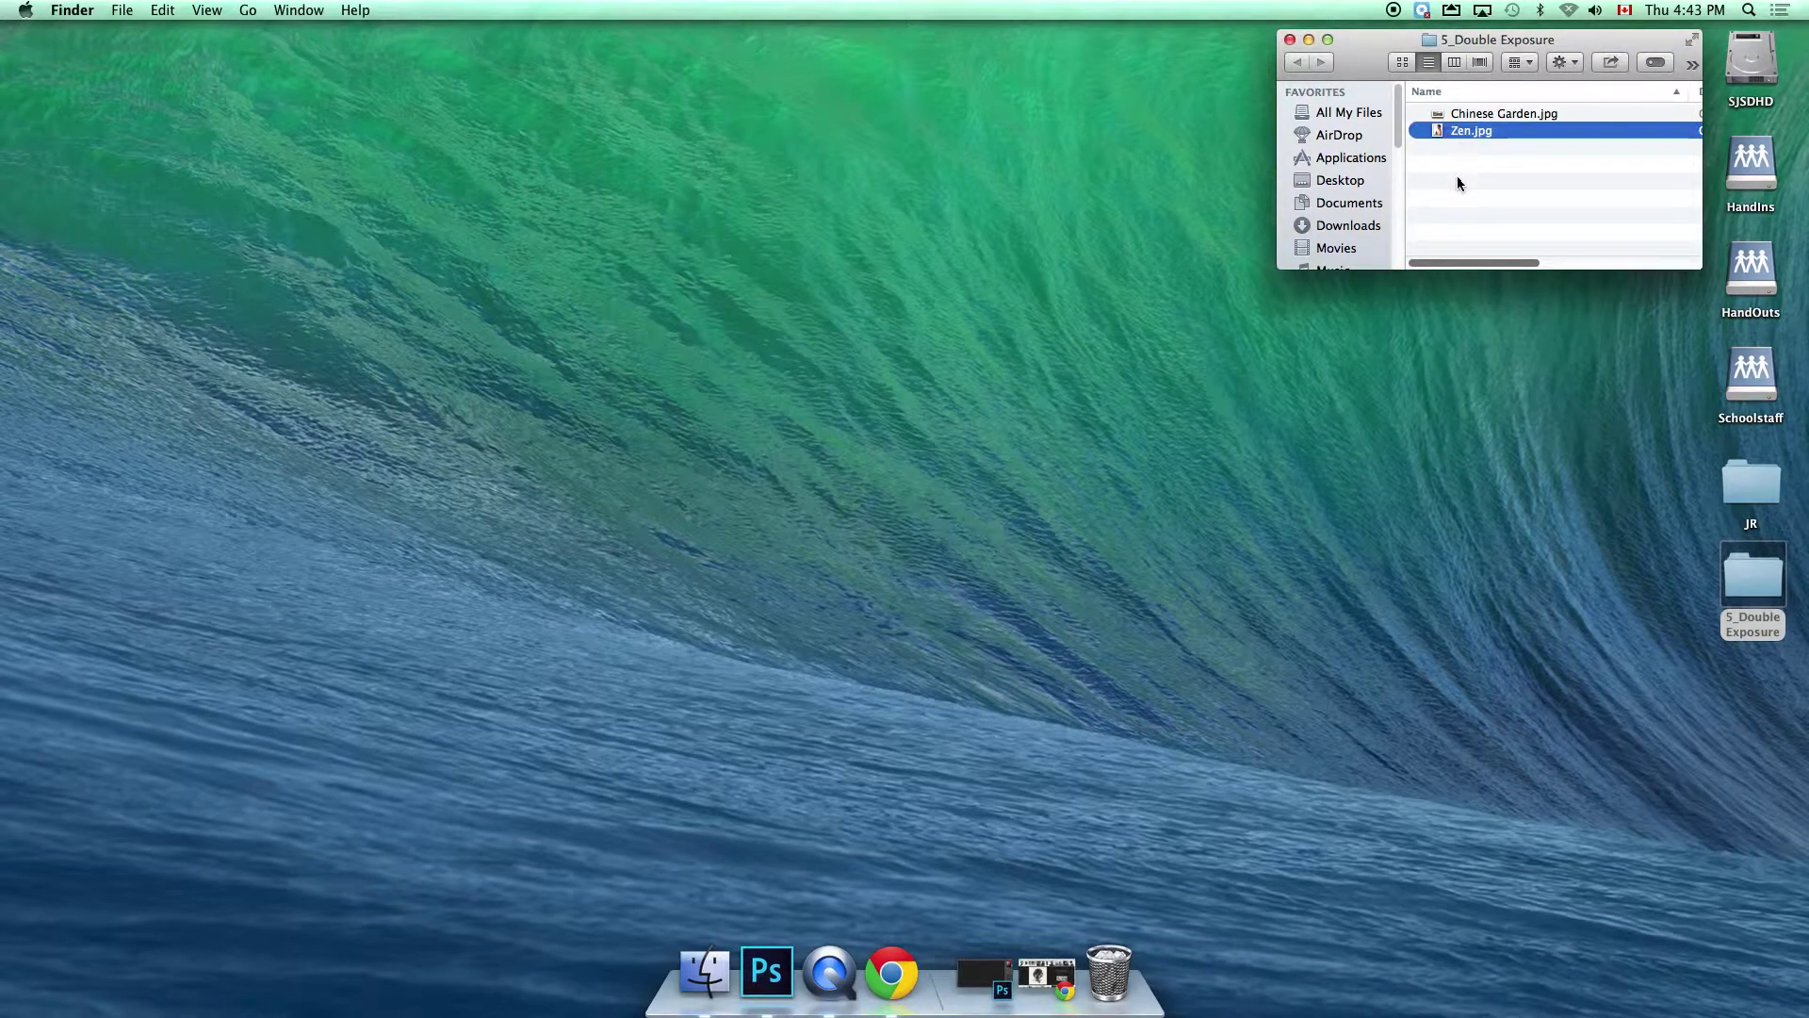
key("space")
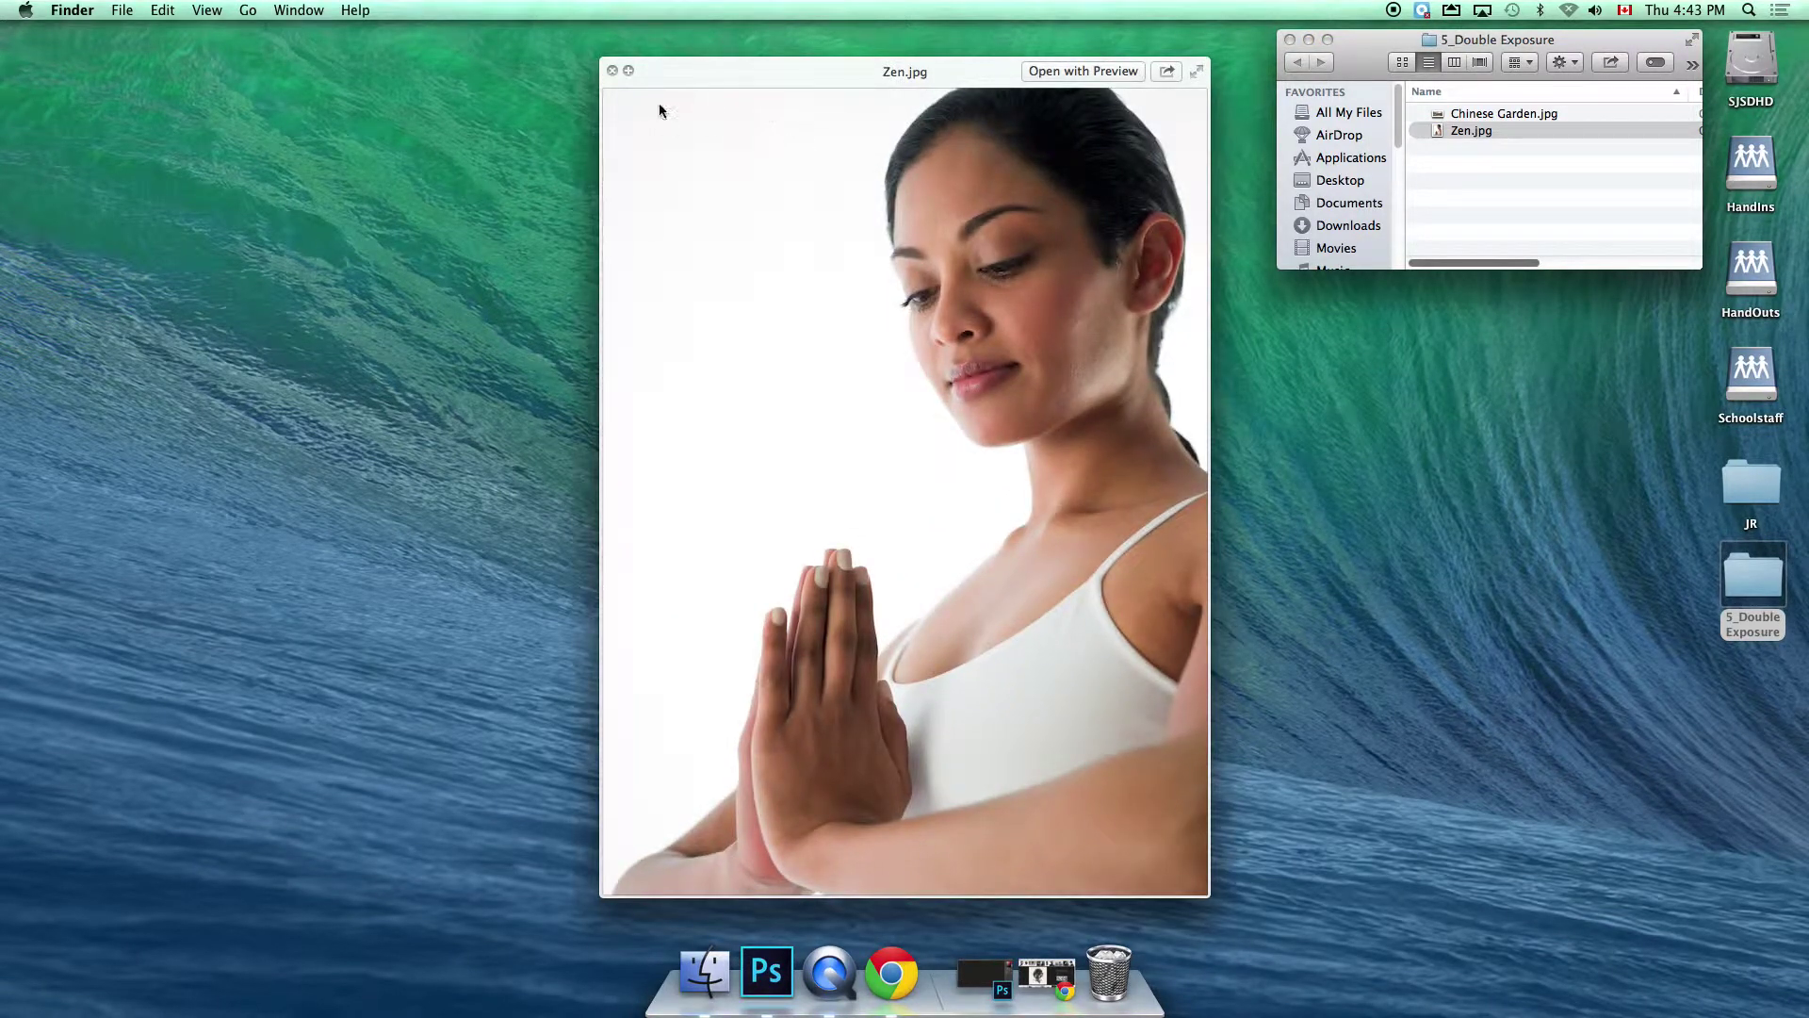
left_click_drag(682, 72, 581, 48)
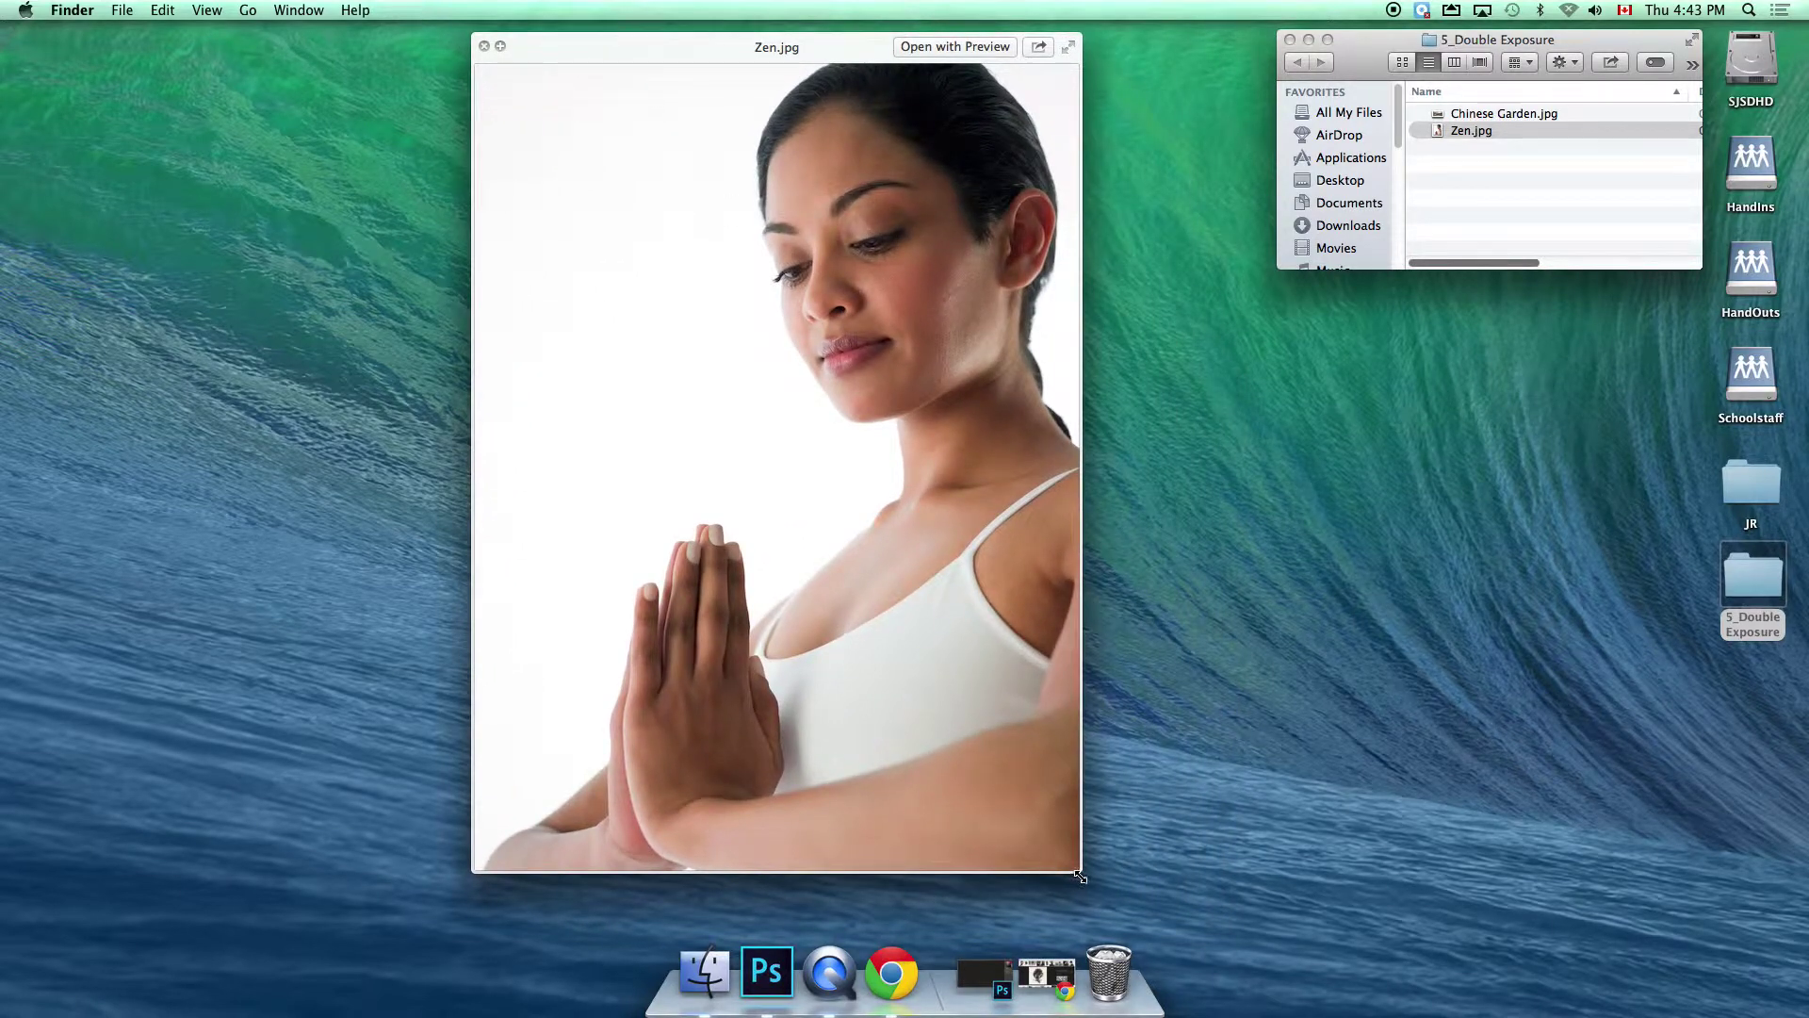
left_click_drag(1100, 874, 1357, 935)
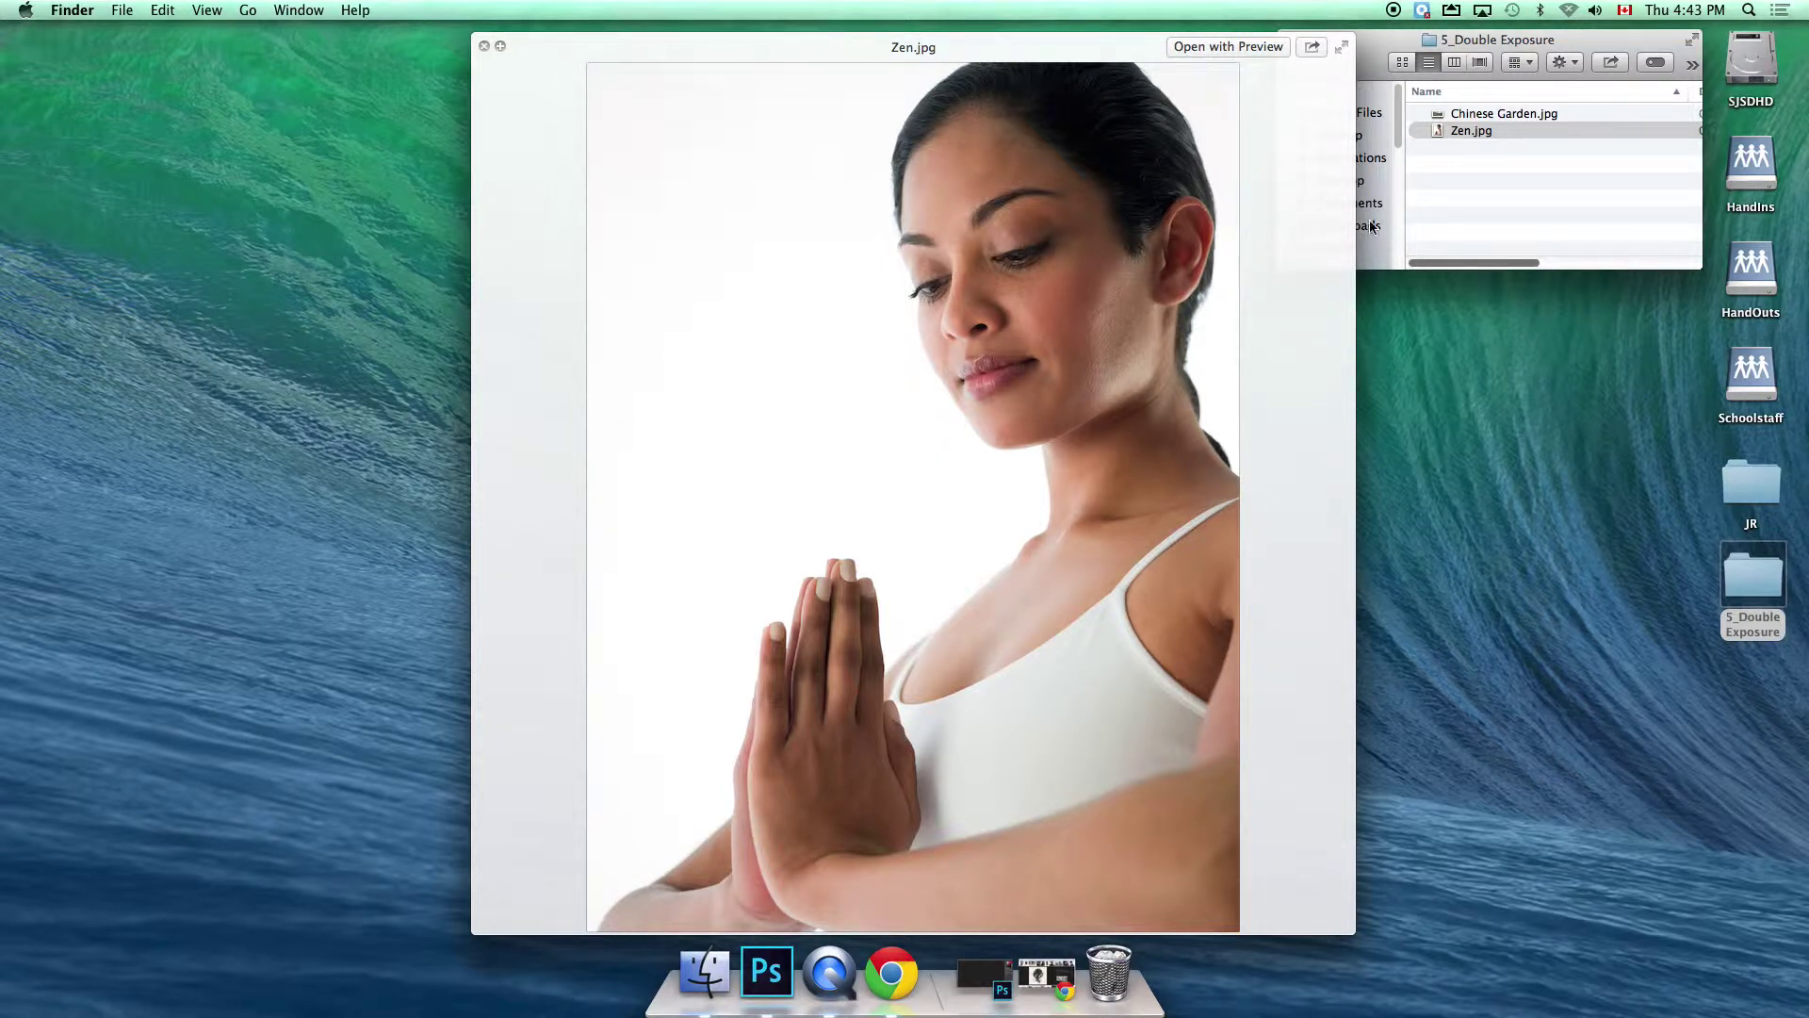
- Preview Chinese Garden.jpg in a wider preview window, compare it with Zen.jpg, and close the preview
left_click(1482, 117)
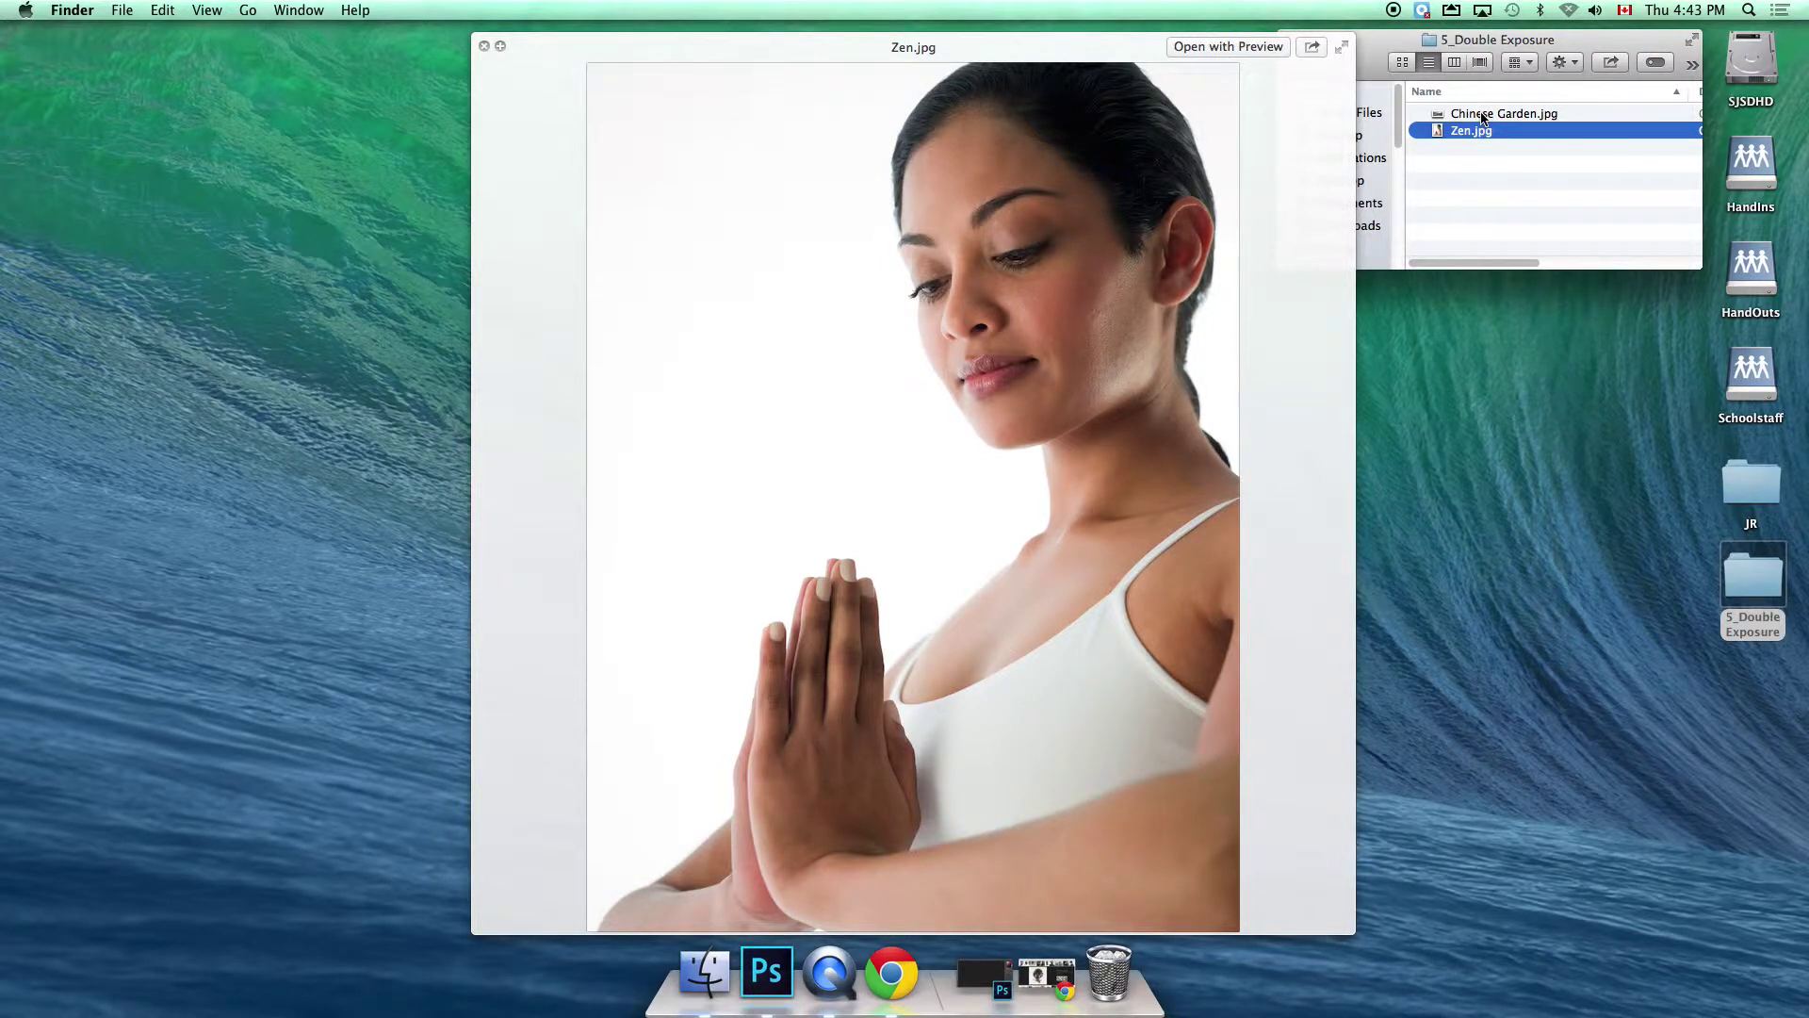
left_click(1481, 117)
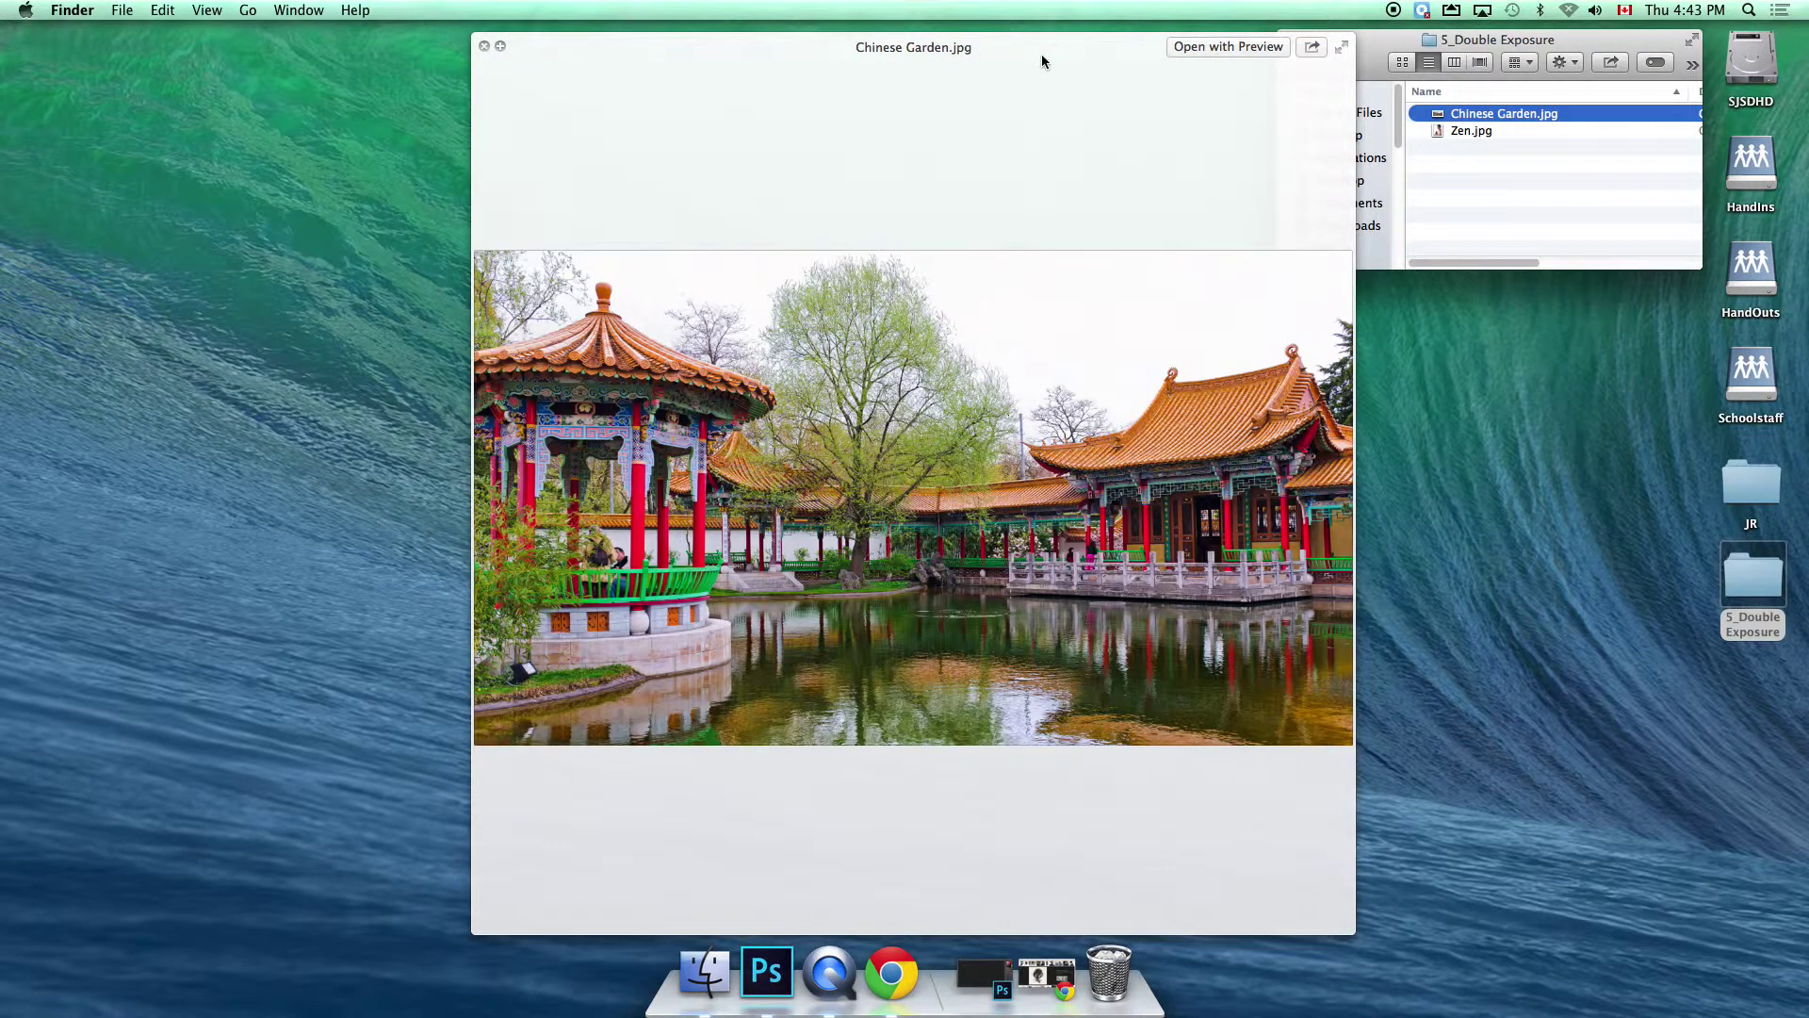
left_click_drag(1043, 54, 843, 51)
left_click_drag(1156, 931, 1573, 930)
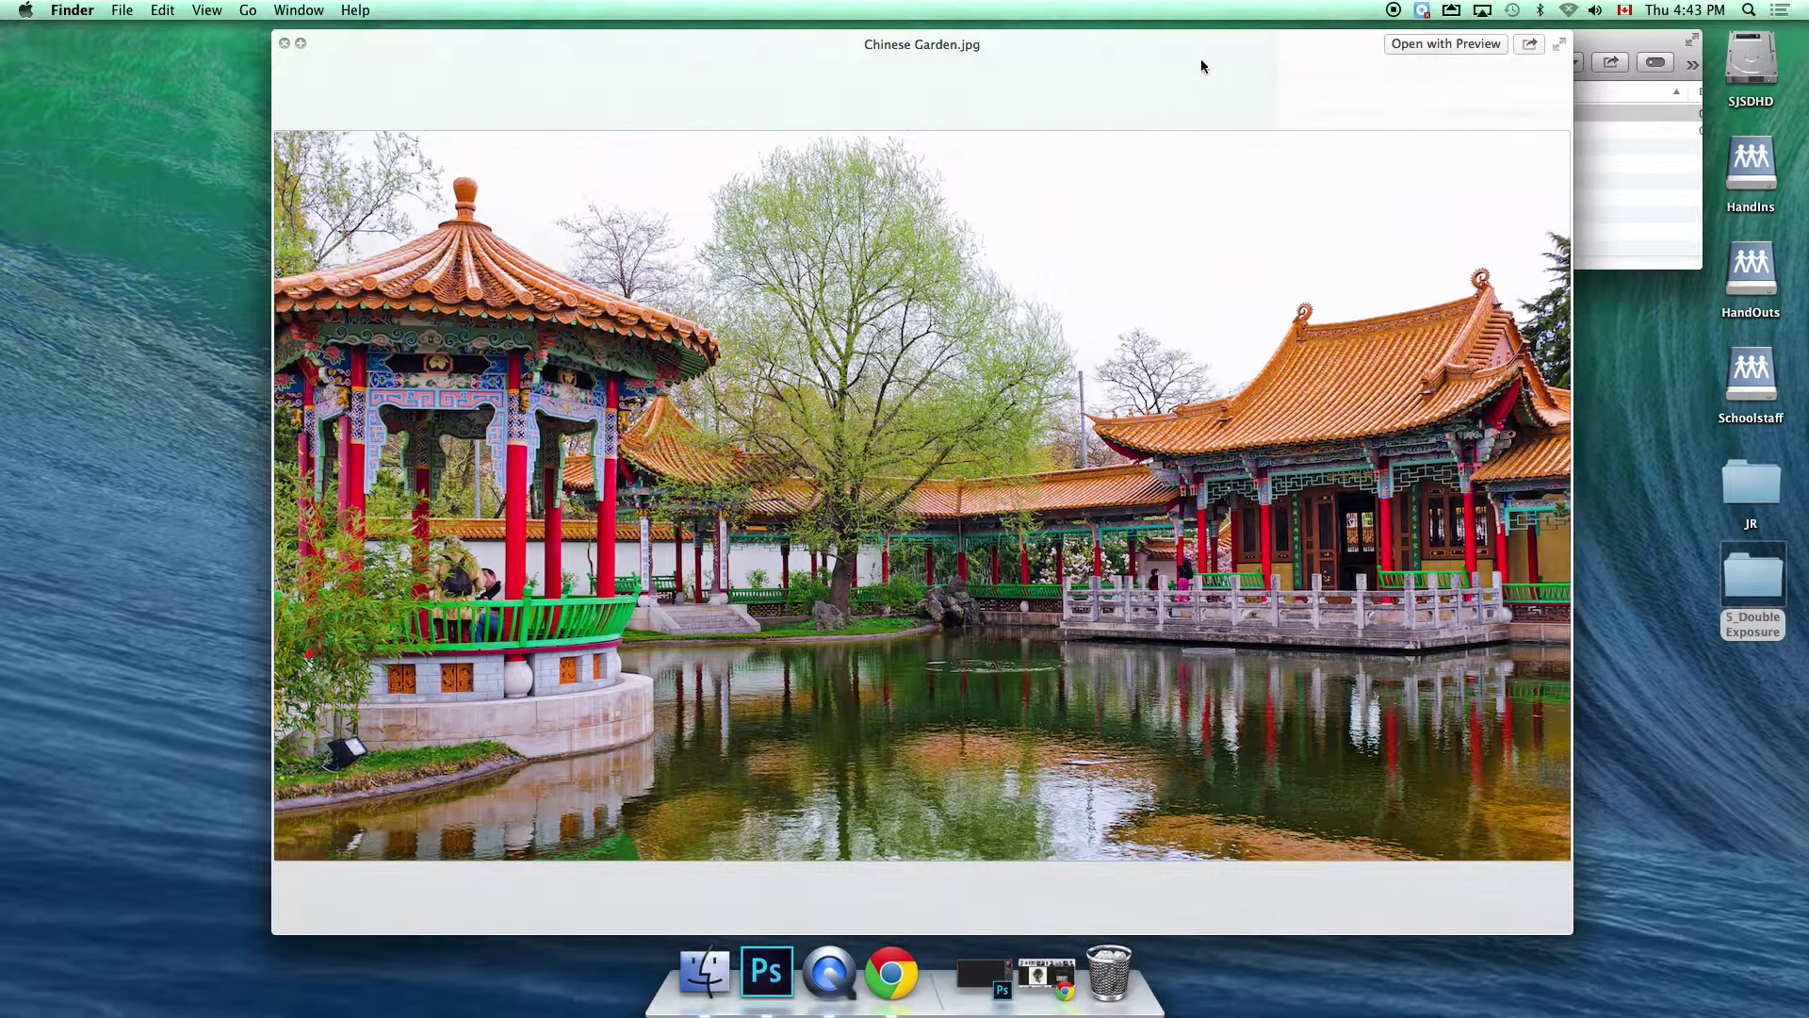
key("Down")
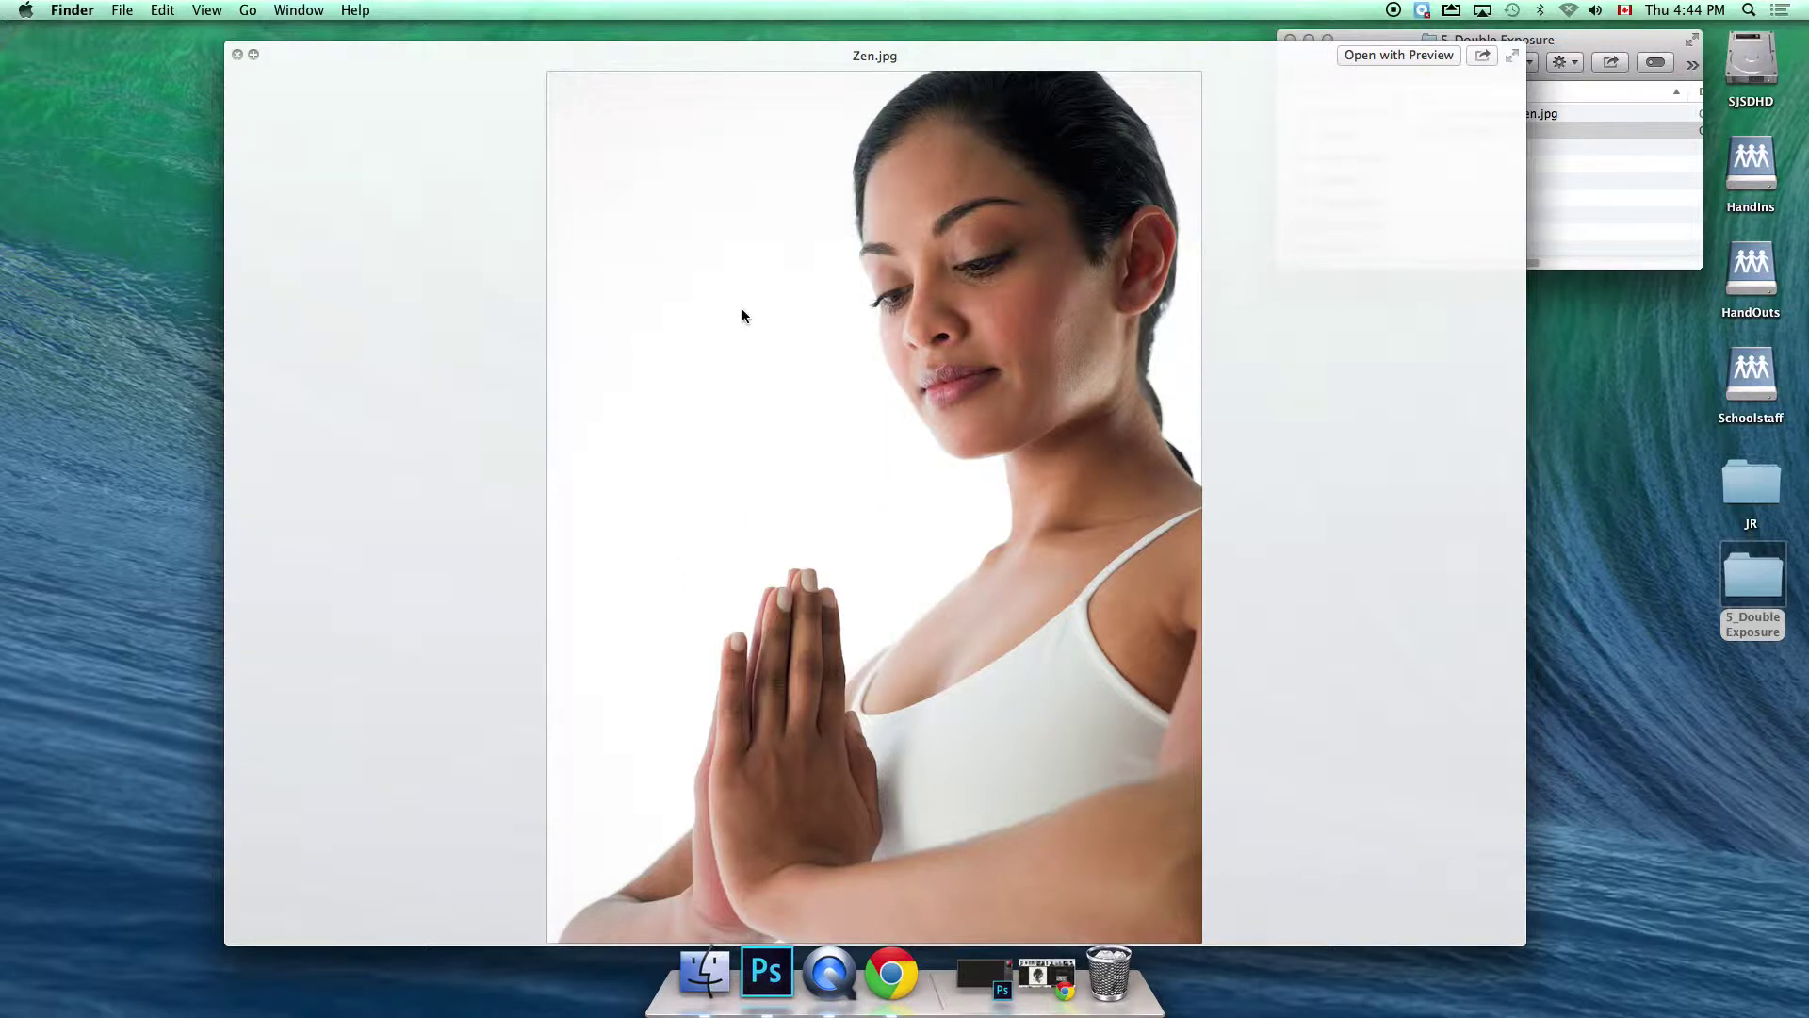
key("space")
- Open Zen.jpg in Photoshop and fit it to the screen
left_click(1466, 168)
left_click(1464, 133)
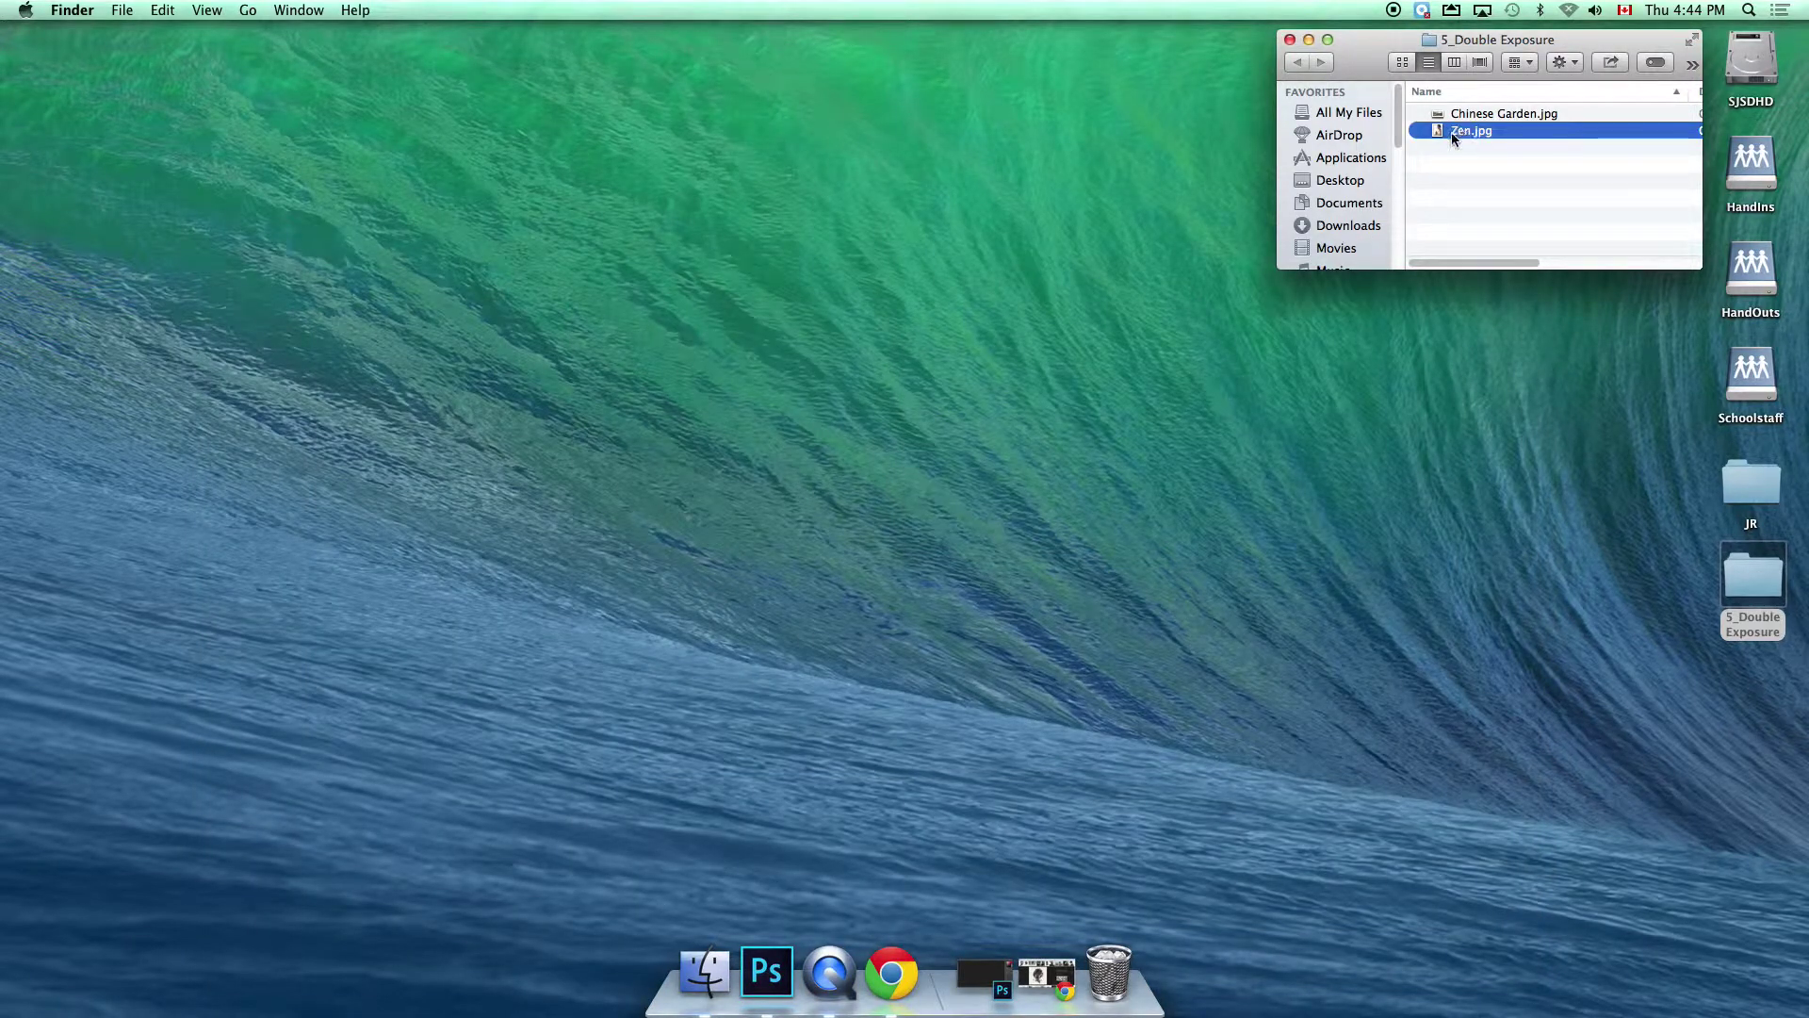
left_click_drag(1439, 133, 767, 971)
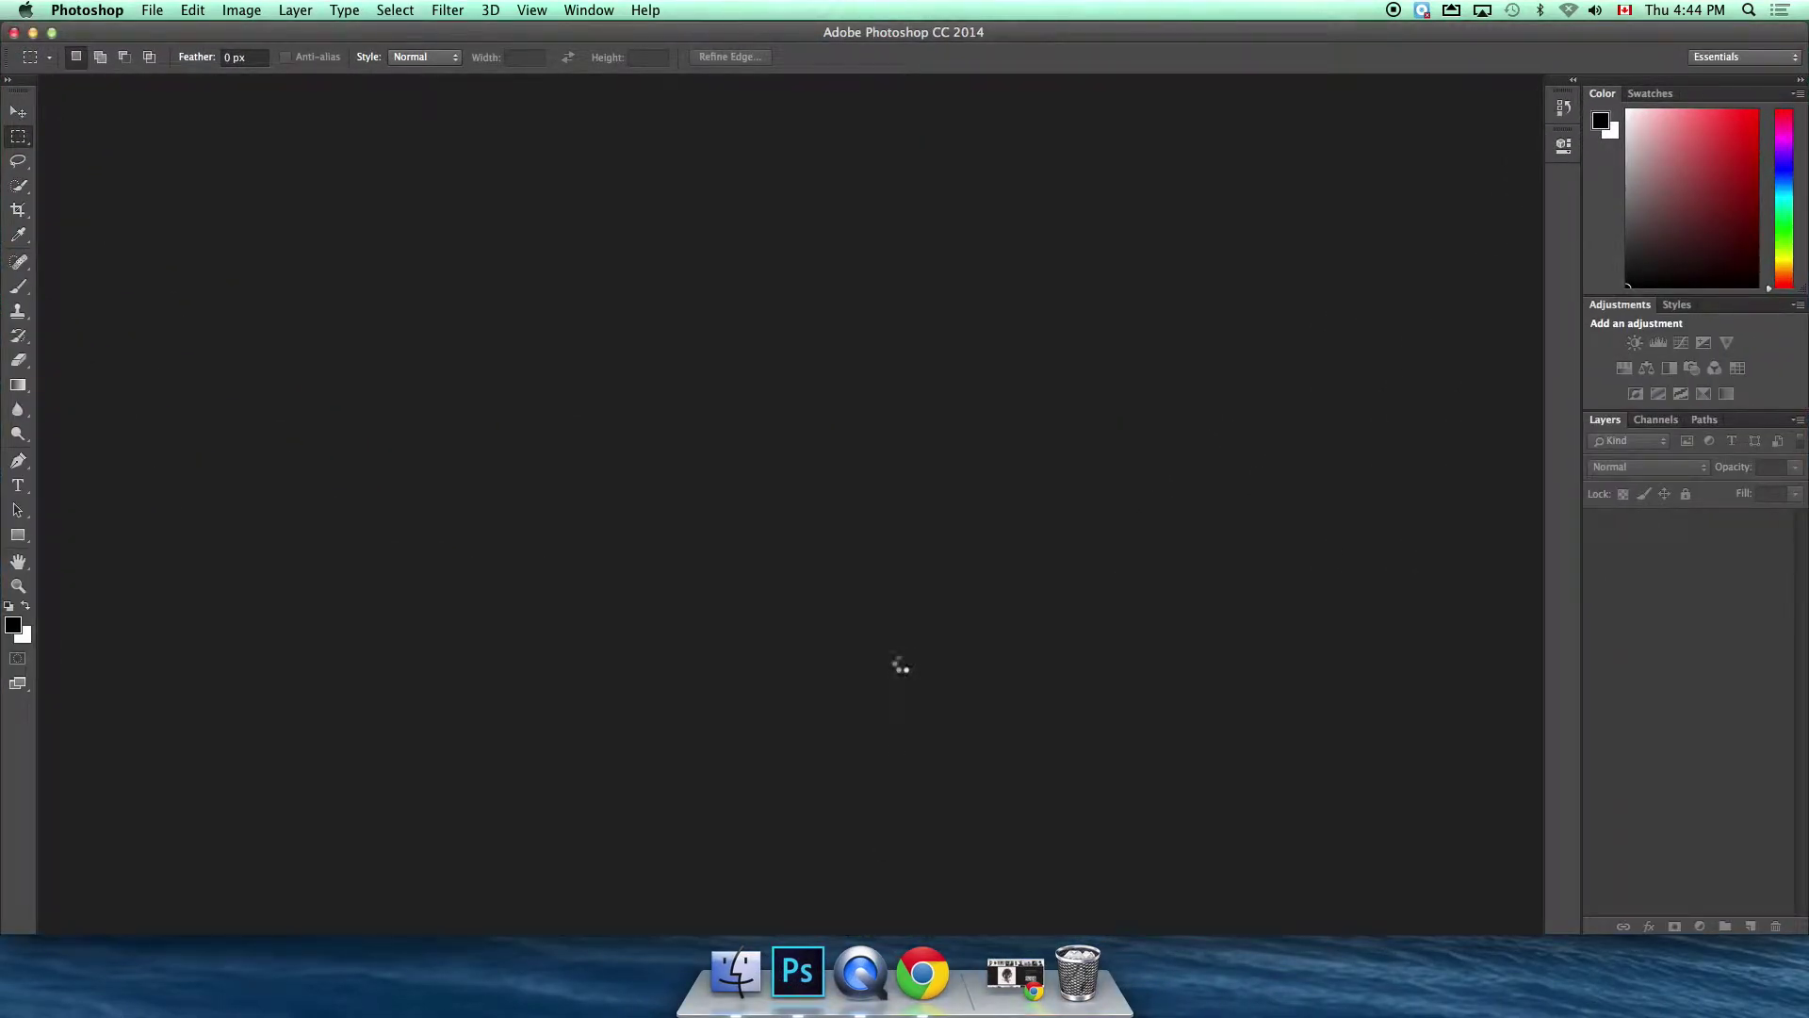
key("super+0")
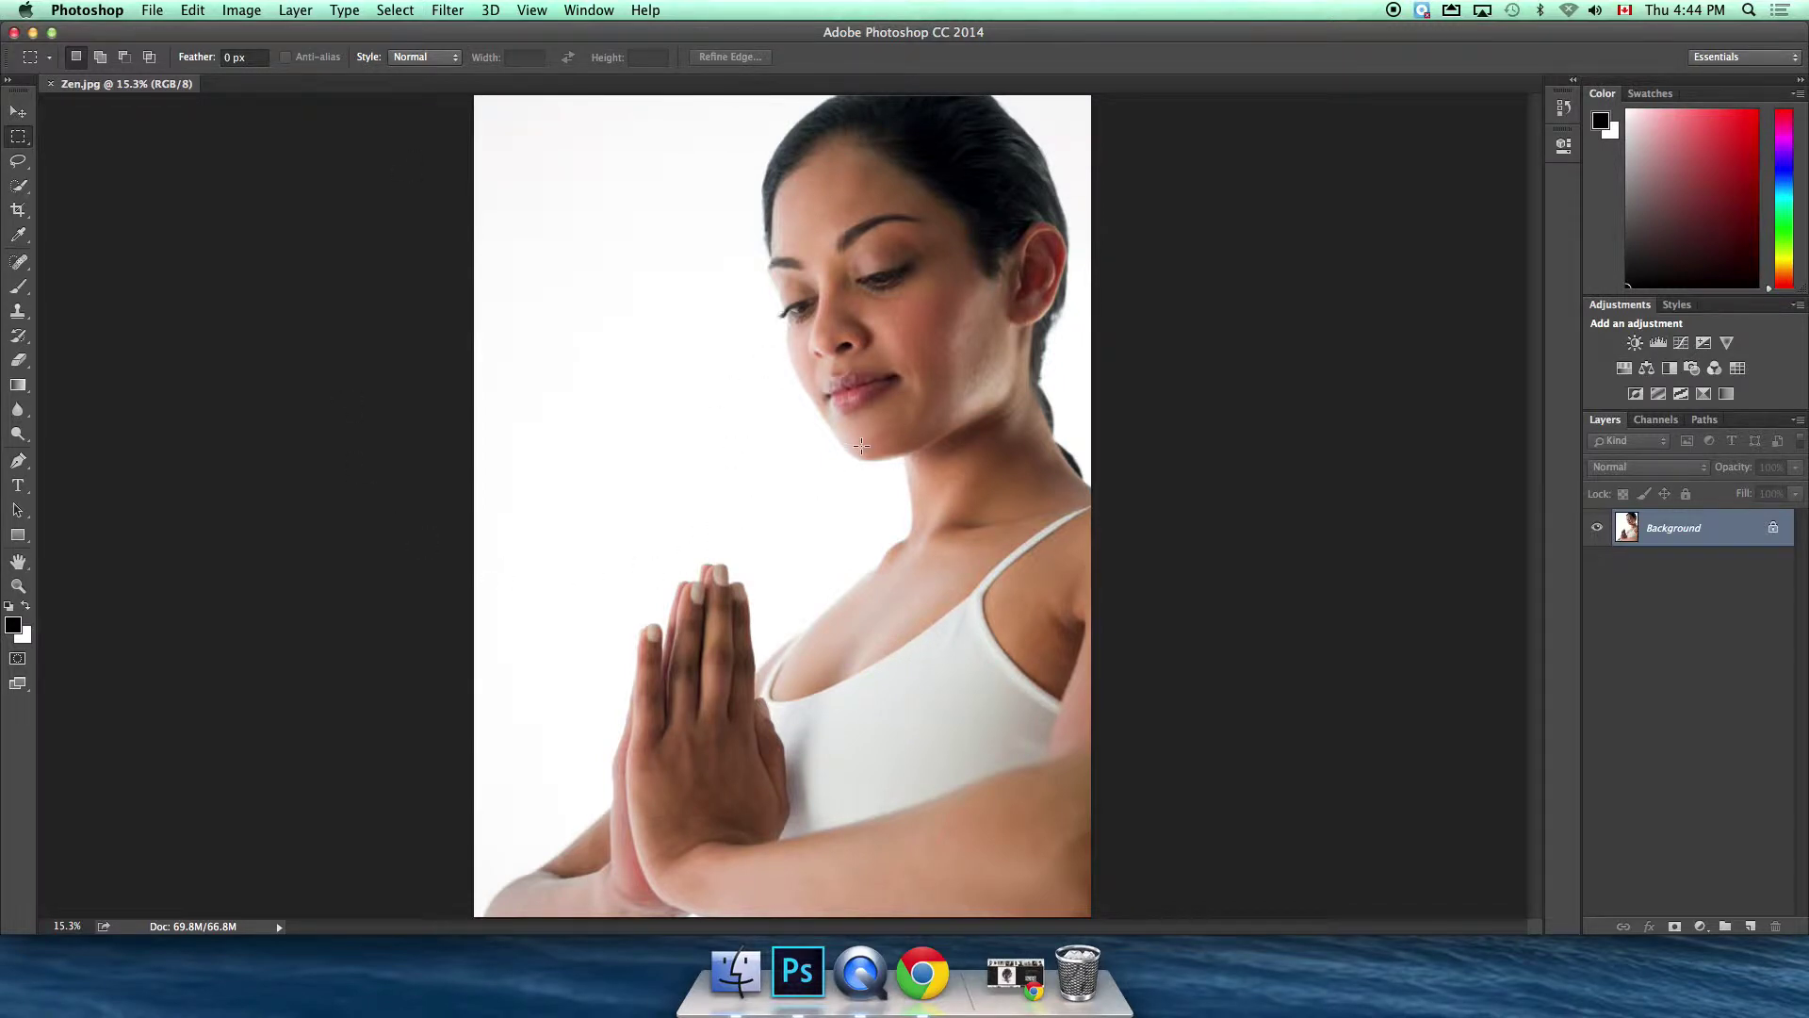
- Open Chinese Garden.jpg in Photoshop as well and copy its image into Zen.jpg as a new layer
left_click(19, 112)
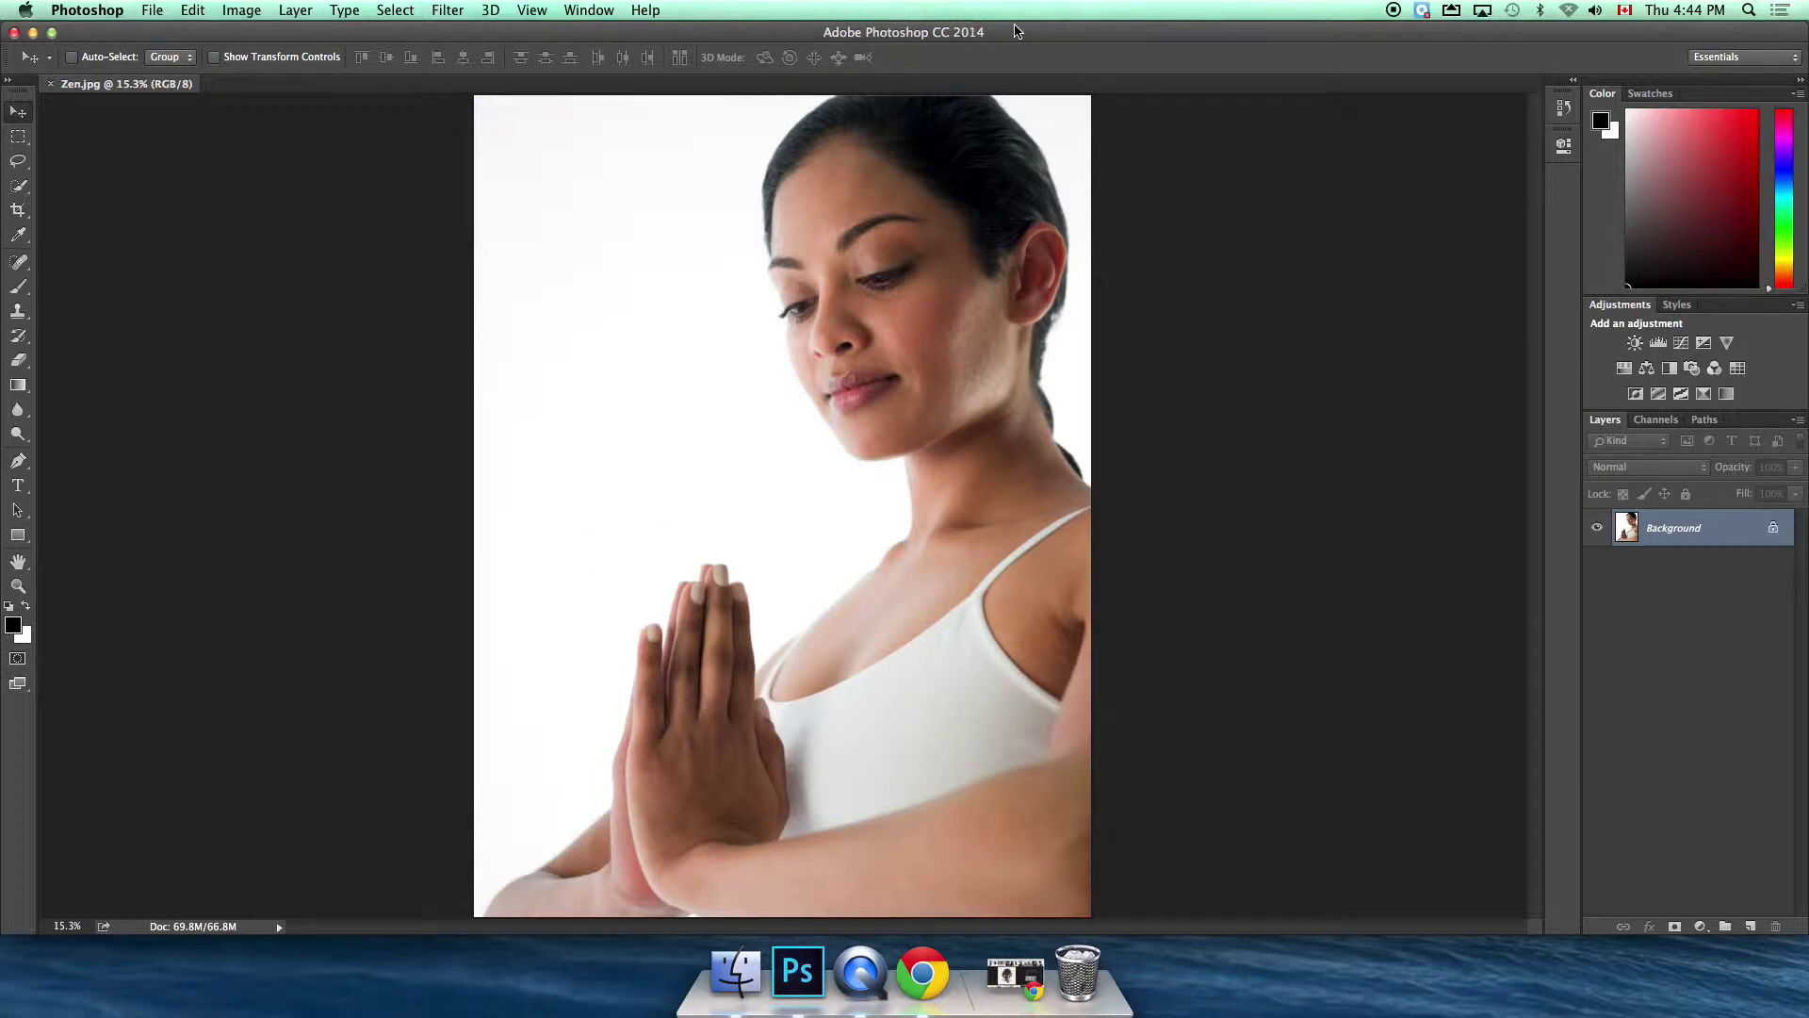
left_click_drag(1079, 31, 1089, 382)
left_click(1471, 131)
left_click_drag(1492, 118, 797, 971)
left_click_drag(1054, 387, 1048, 20)
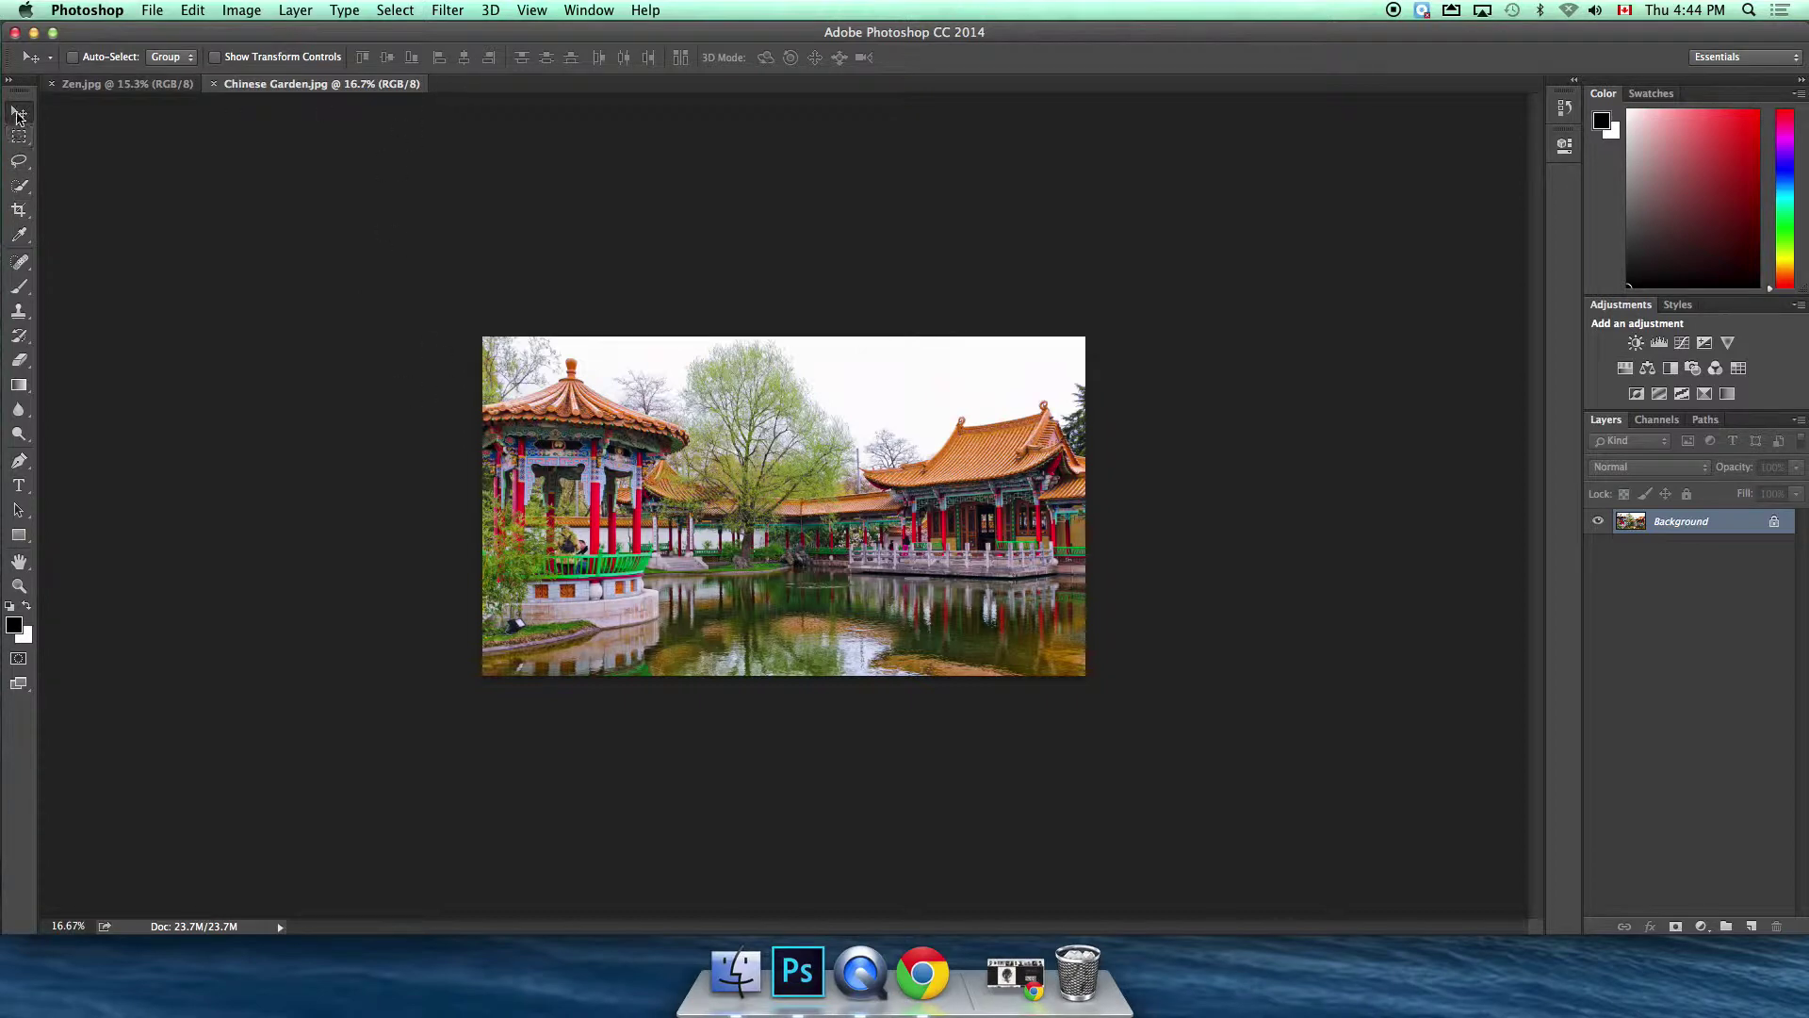
left_click(154, 85)
key("super+v")
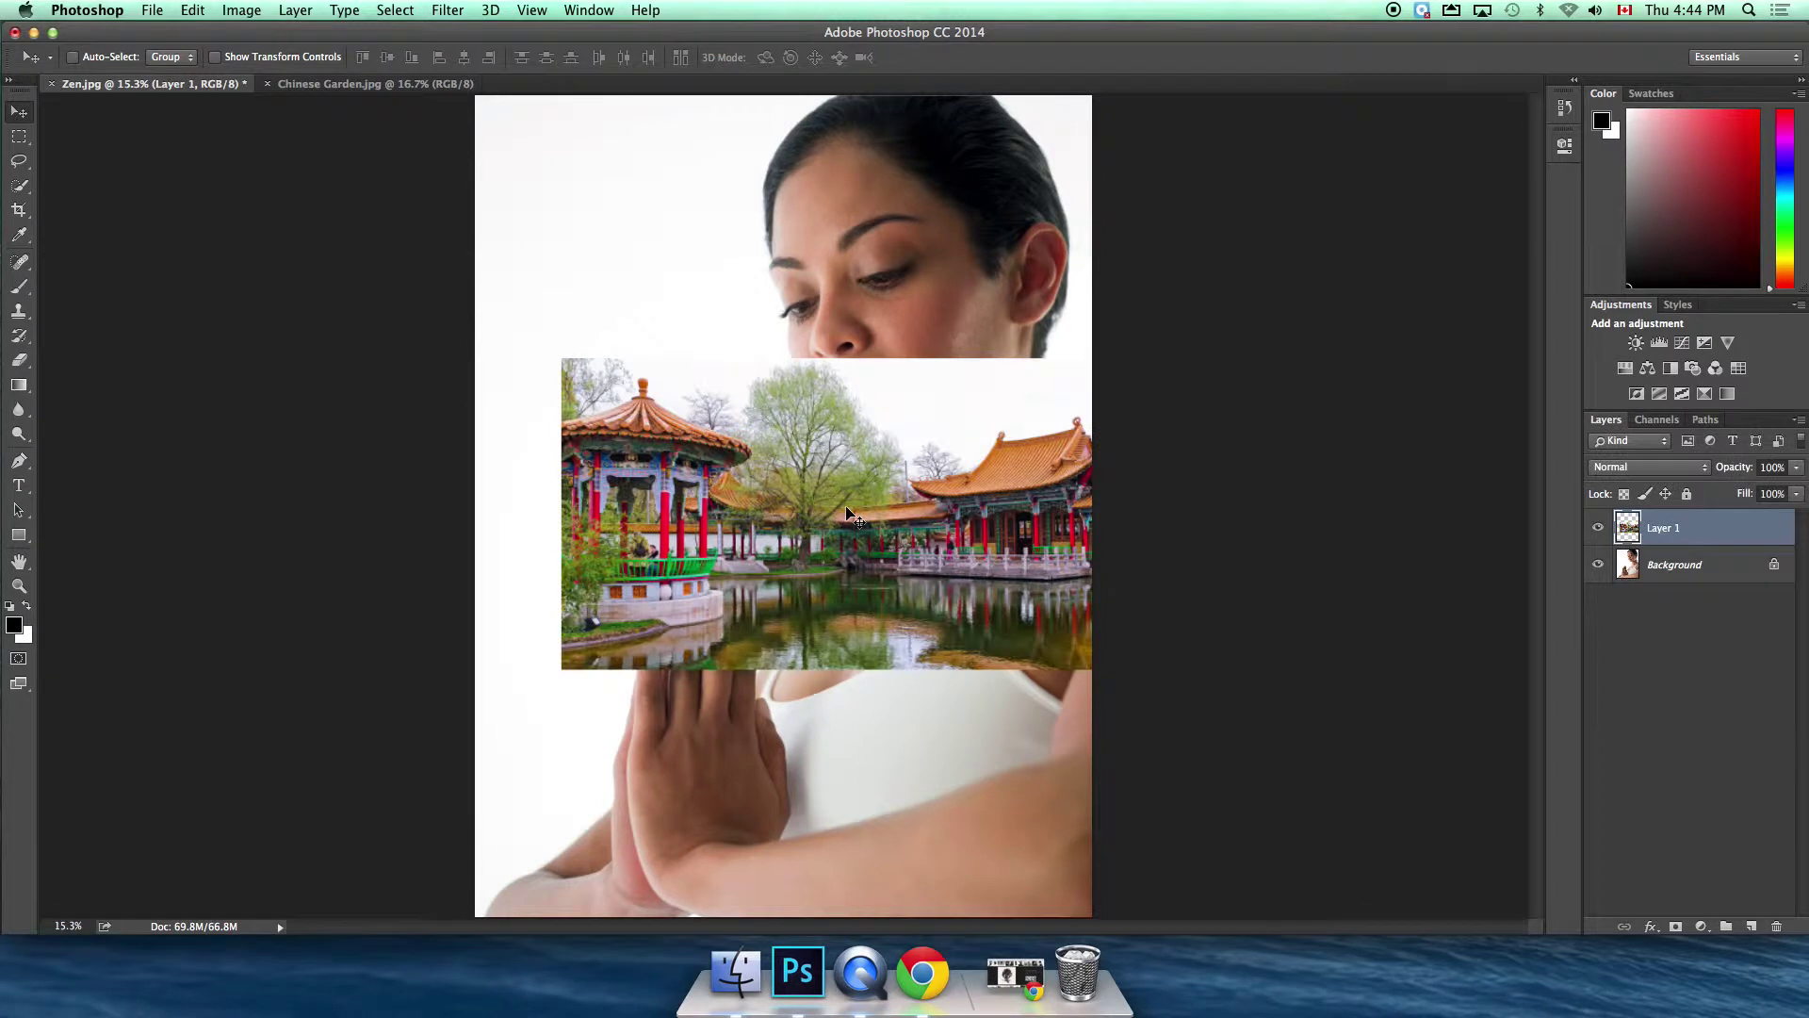
- Rotate the garden layer 90° clockwise with Free Transform and place it in the upper-left corner of the portrait
left_click(19, 586)
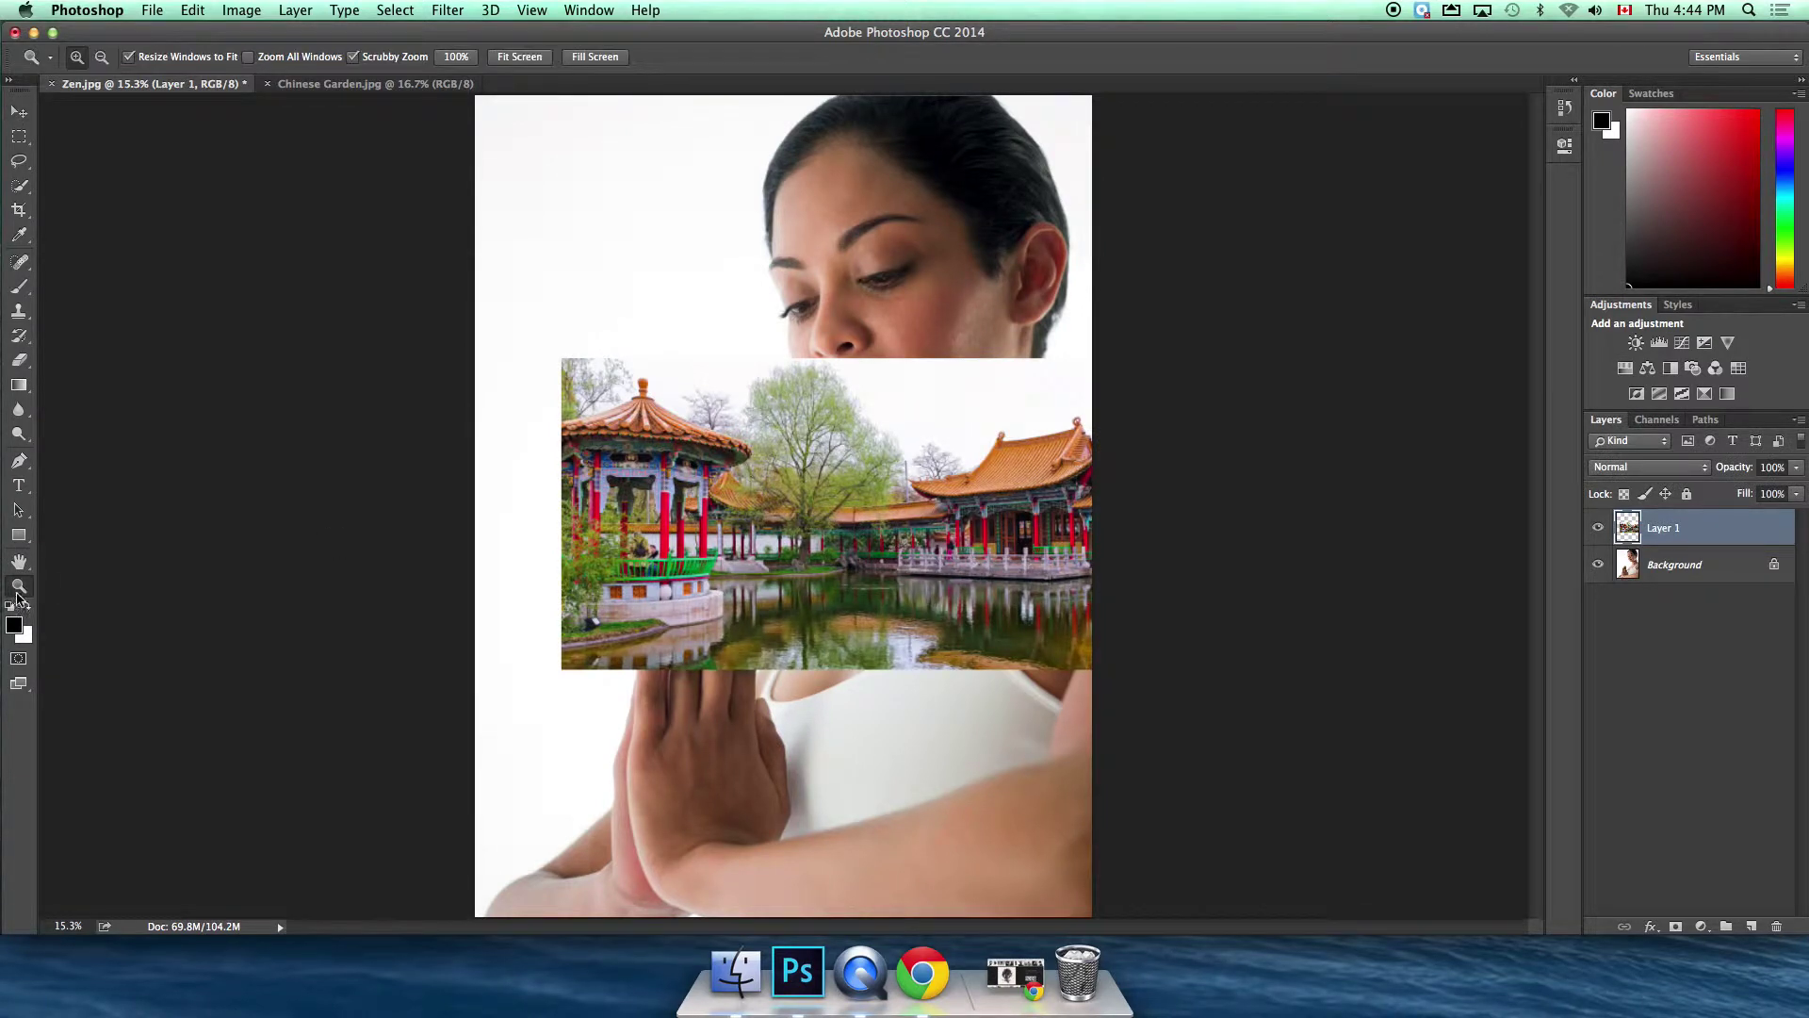
left_click(864, 543, "alt")
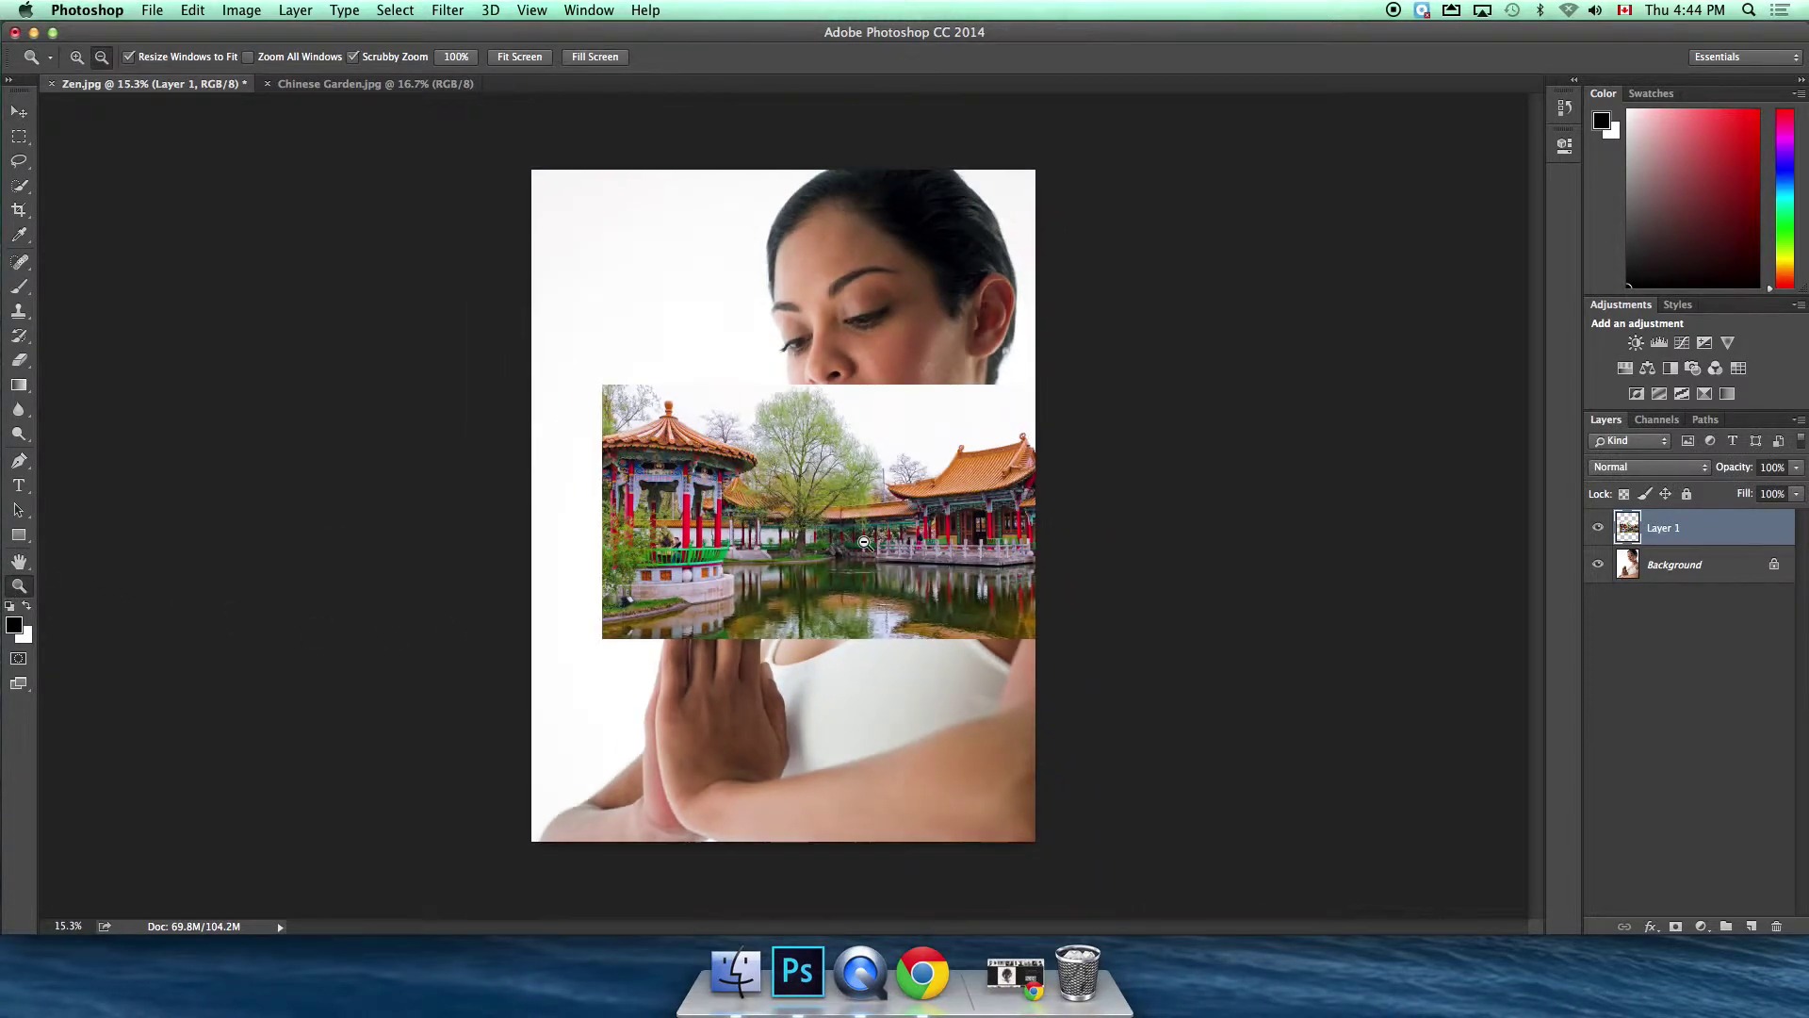
left_click(865, 543, "alt")
left_click(864, 543, "alt")
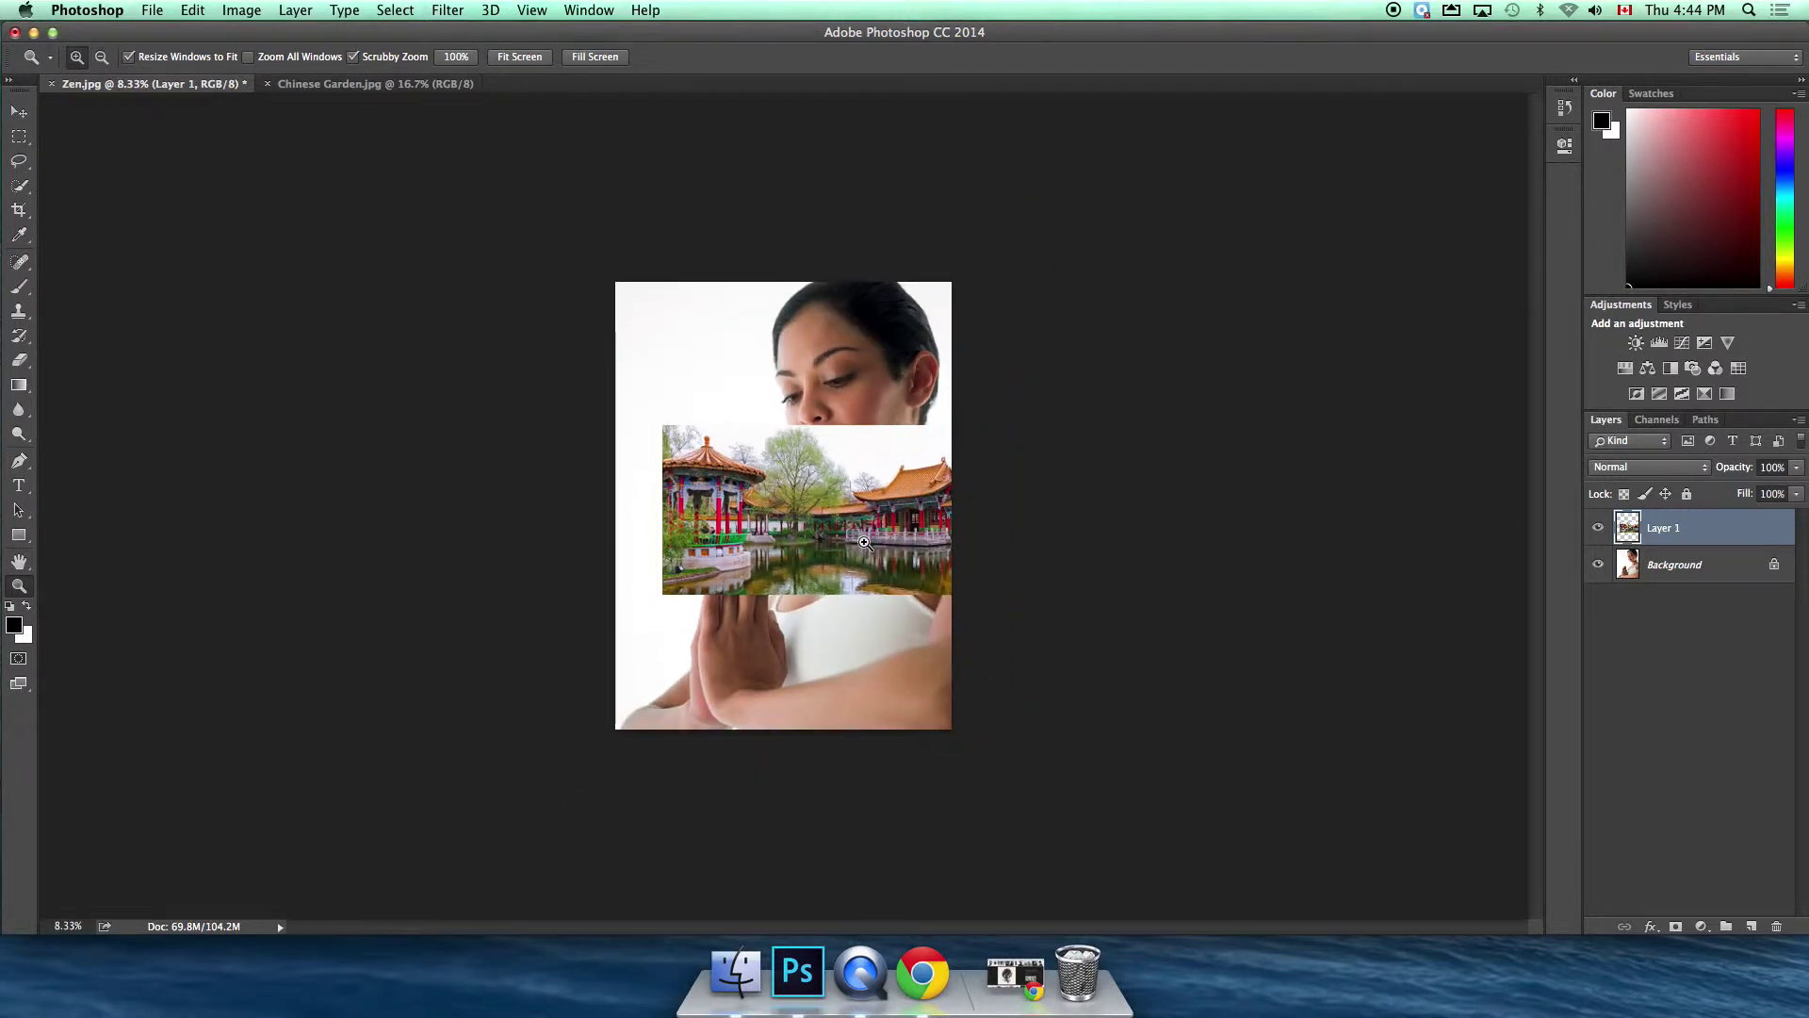
left_click(18, 112)
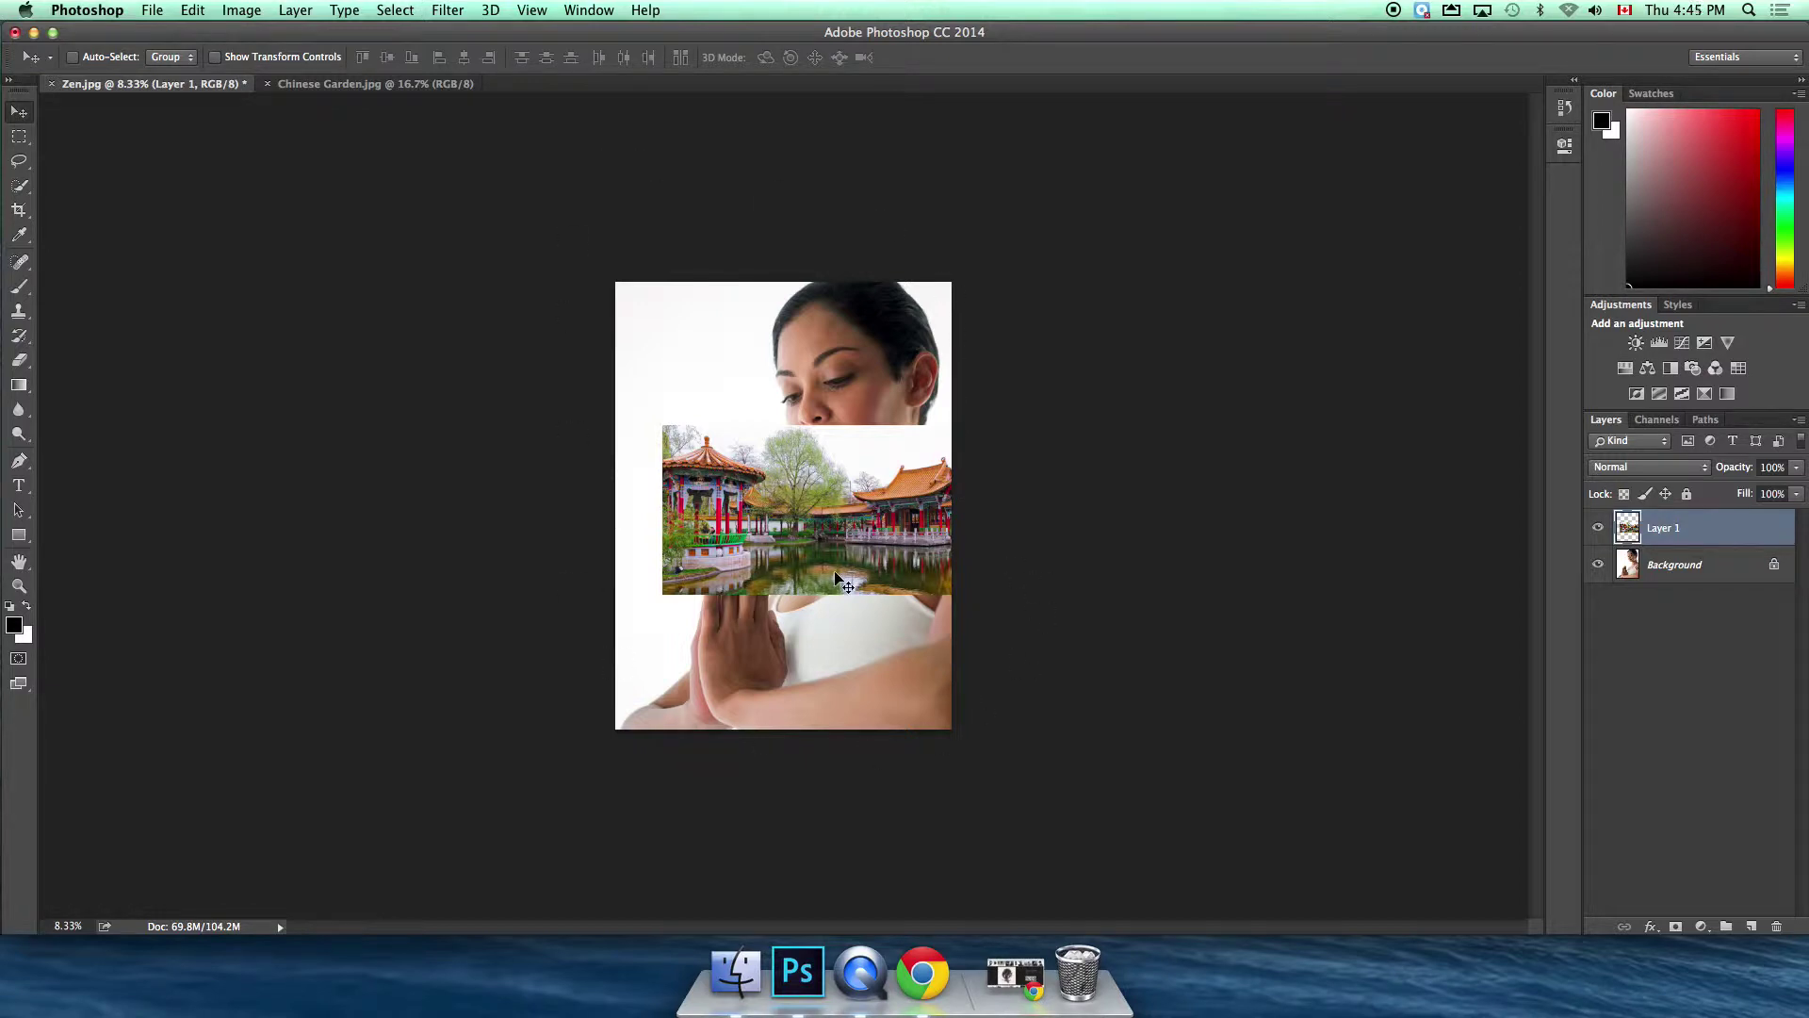
left_click_drag(836, 578, 836, 578)
key("super+t")
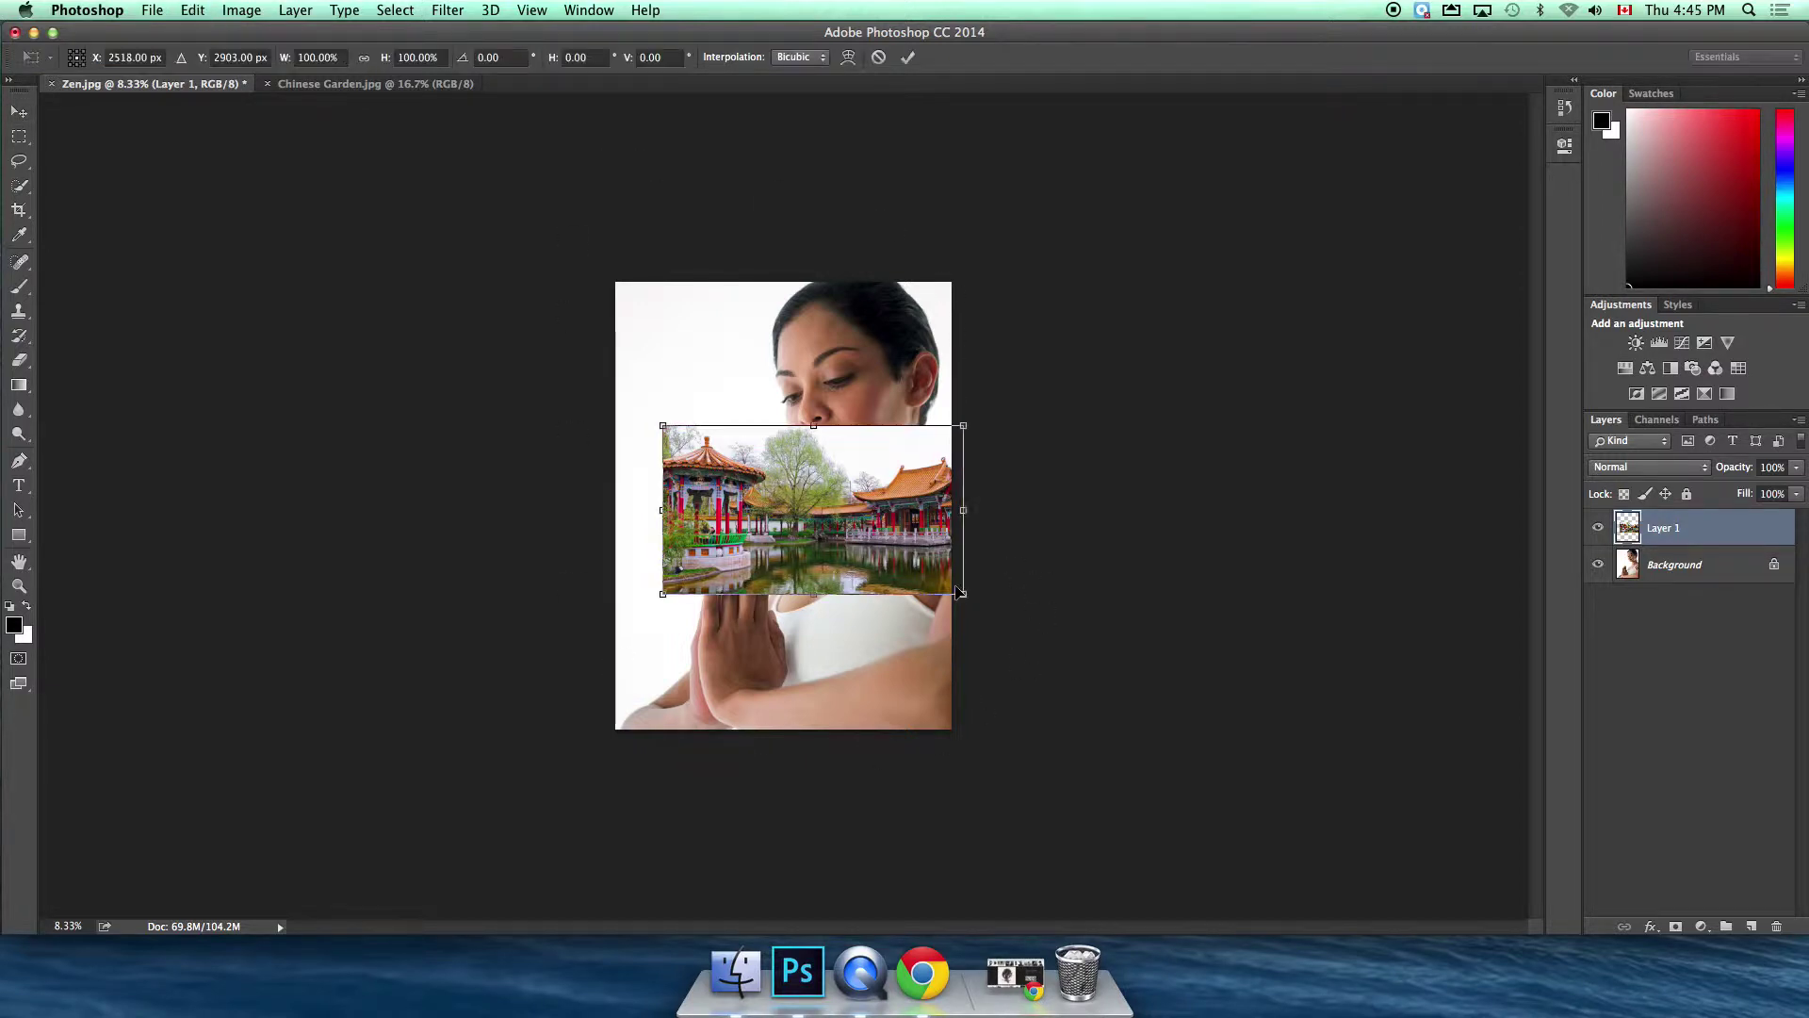
left_click_drag(983, 603, 727, 665)
left_click_drag(825, 441, 703, 364)
key("Return")
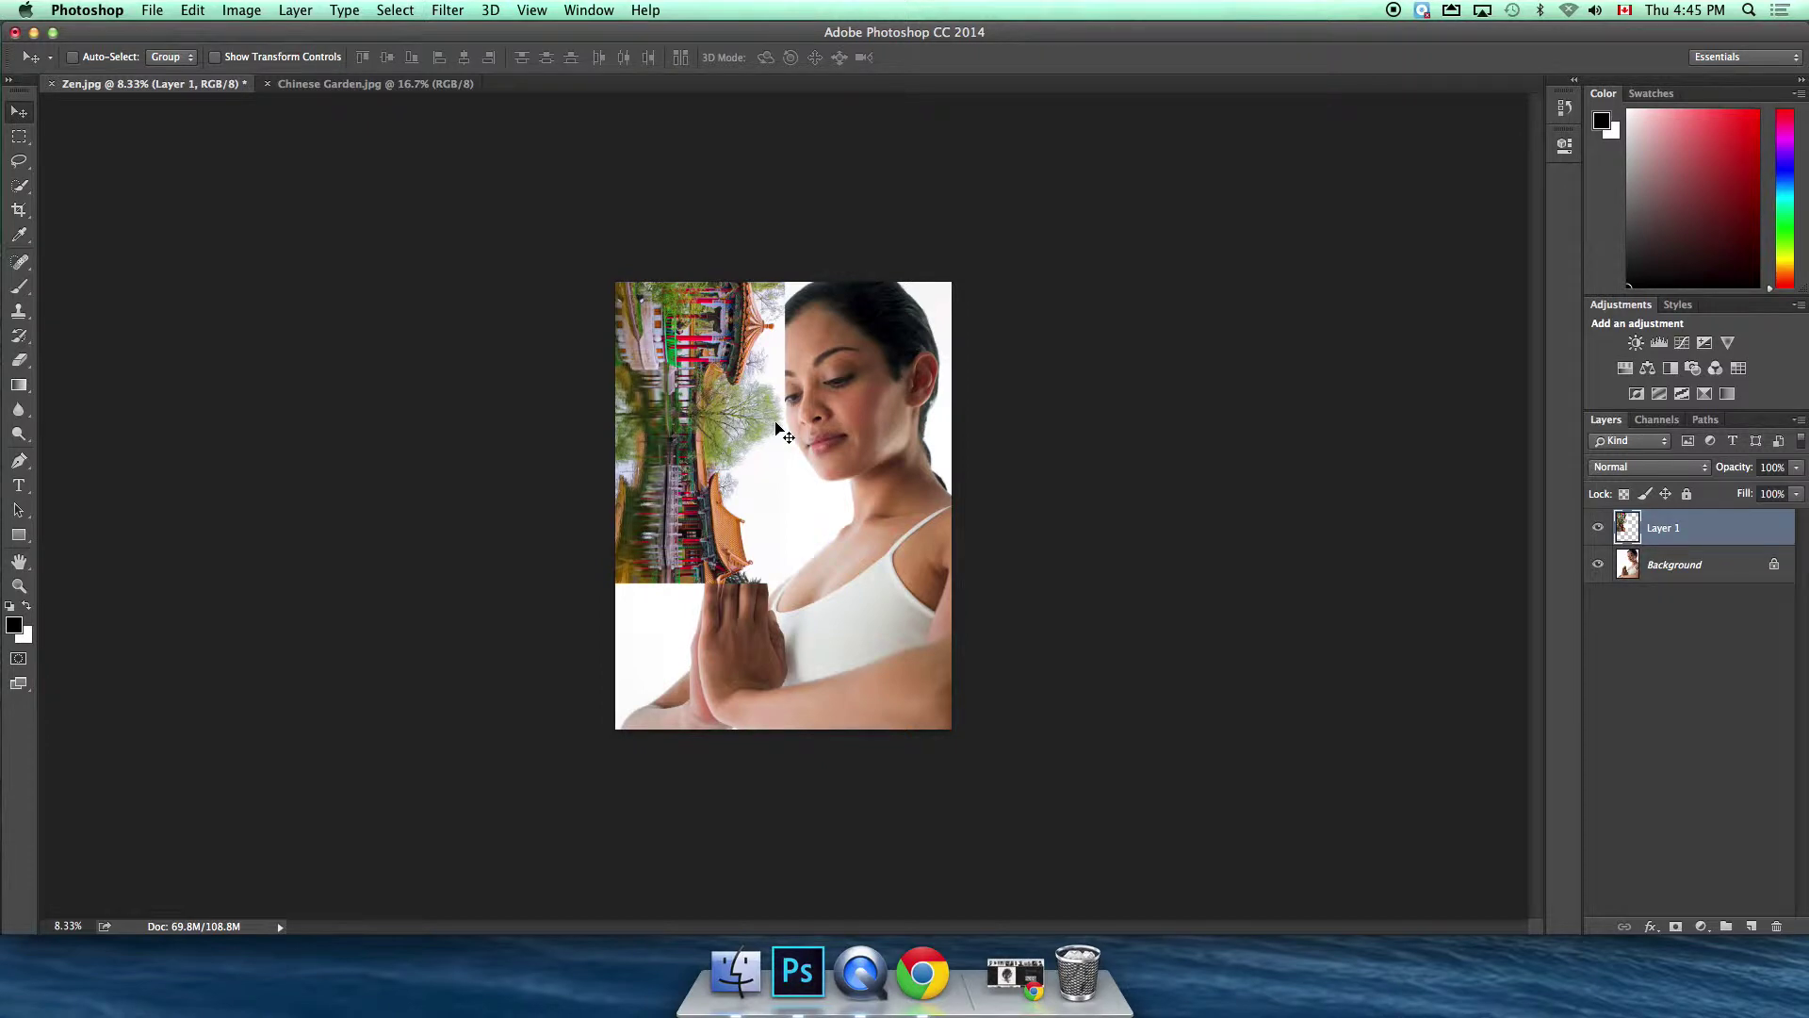
- Enlarge the garden layer proportionally to about 222% with Free Transform, shift it up to cover the whole portrait, and fit the image on screen
left_click_drag(778, 431, 779, 431)
key("super+t")
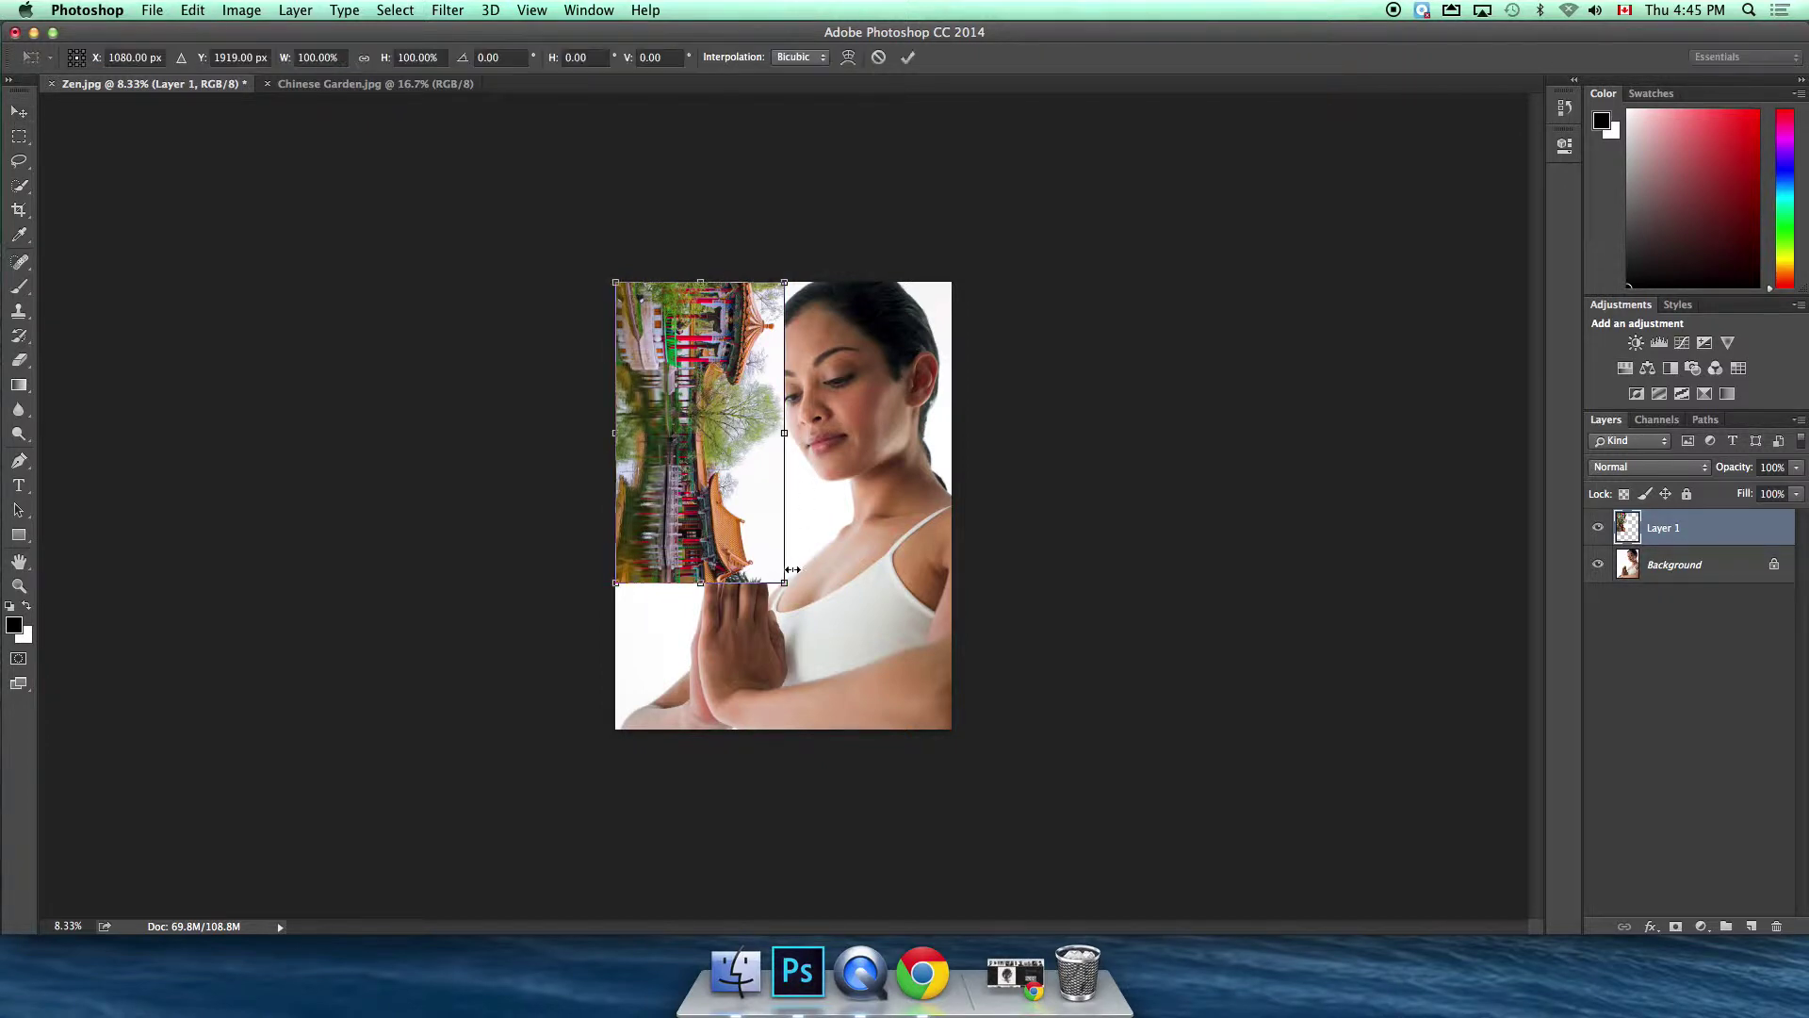
left_click_drag(785, 583, 1121, 875)
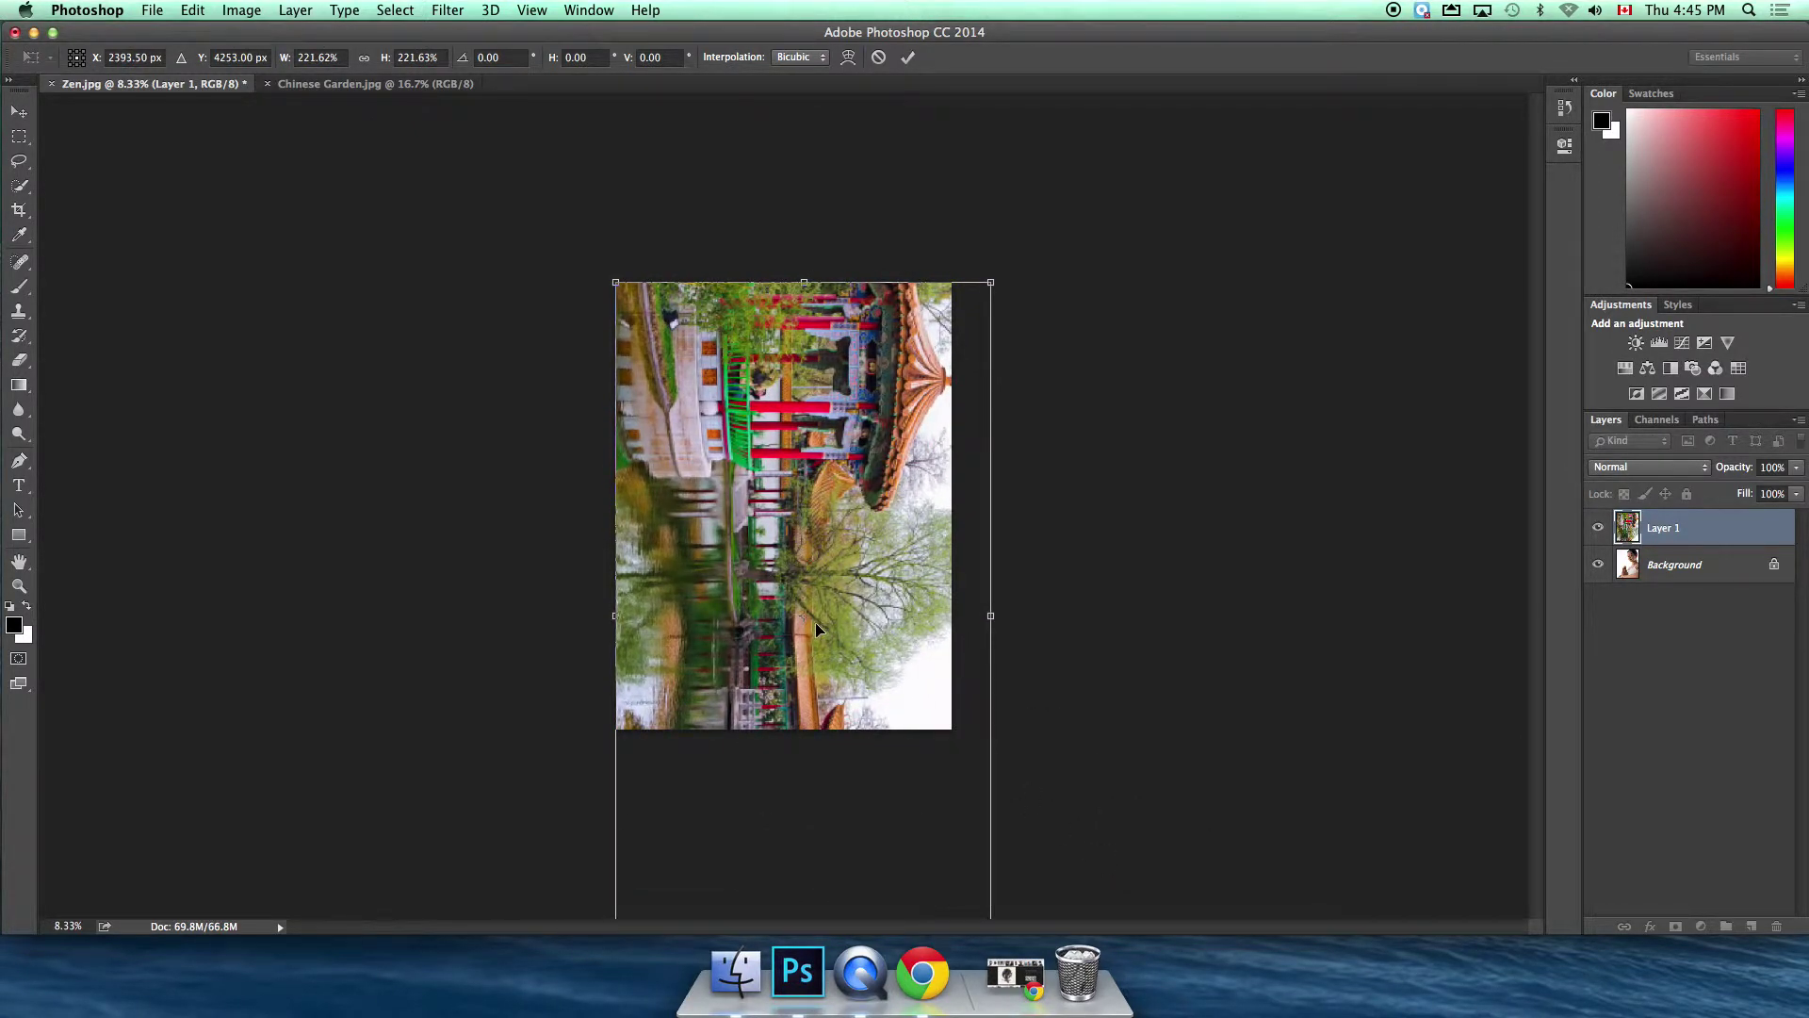
left_click_drag(817, 629, 812, 468)
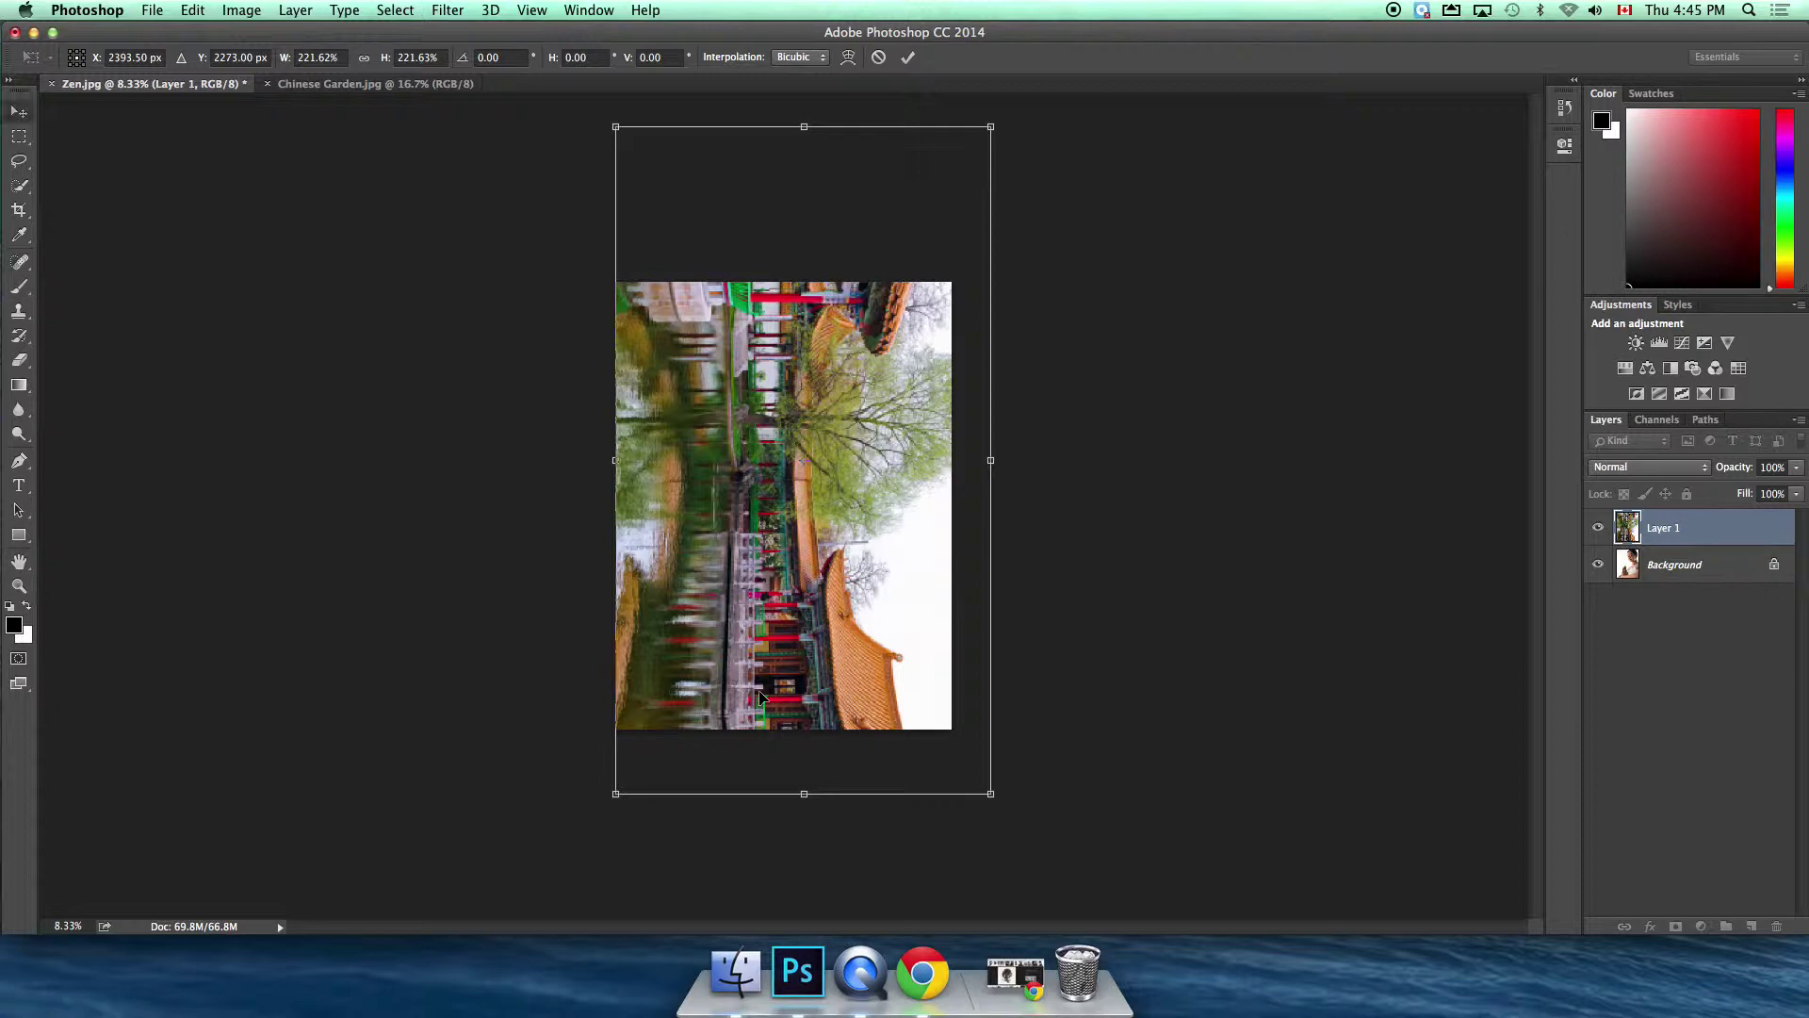
key("Return")
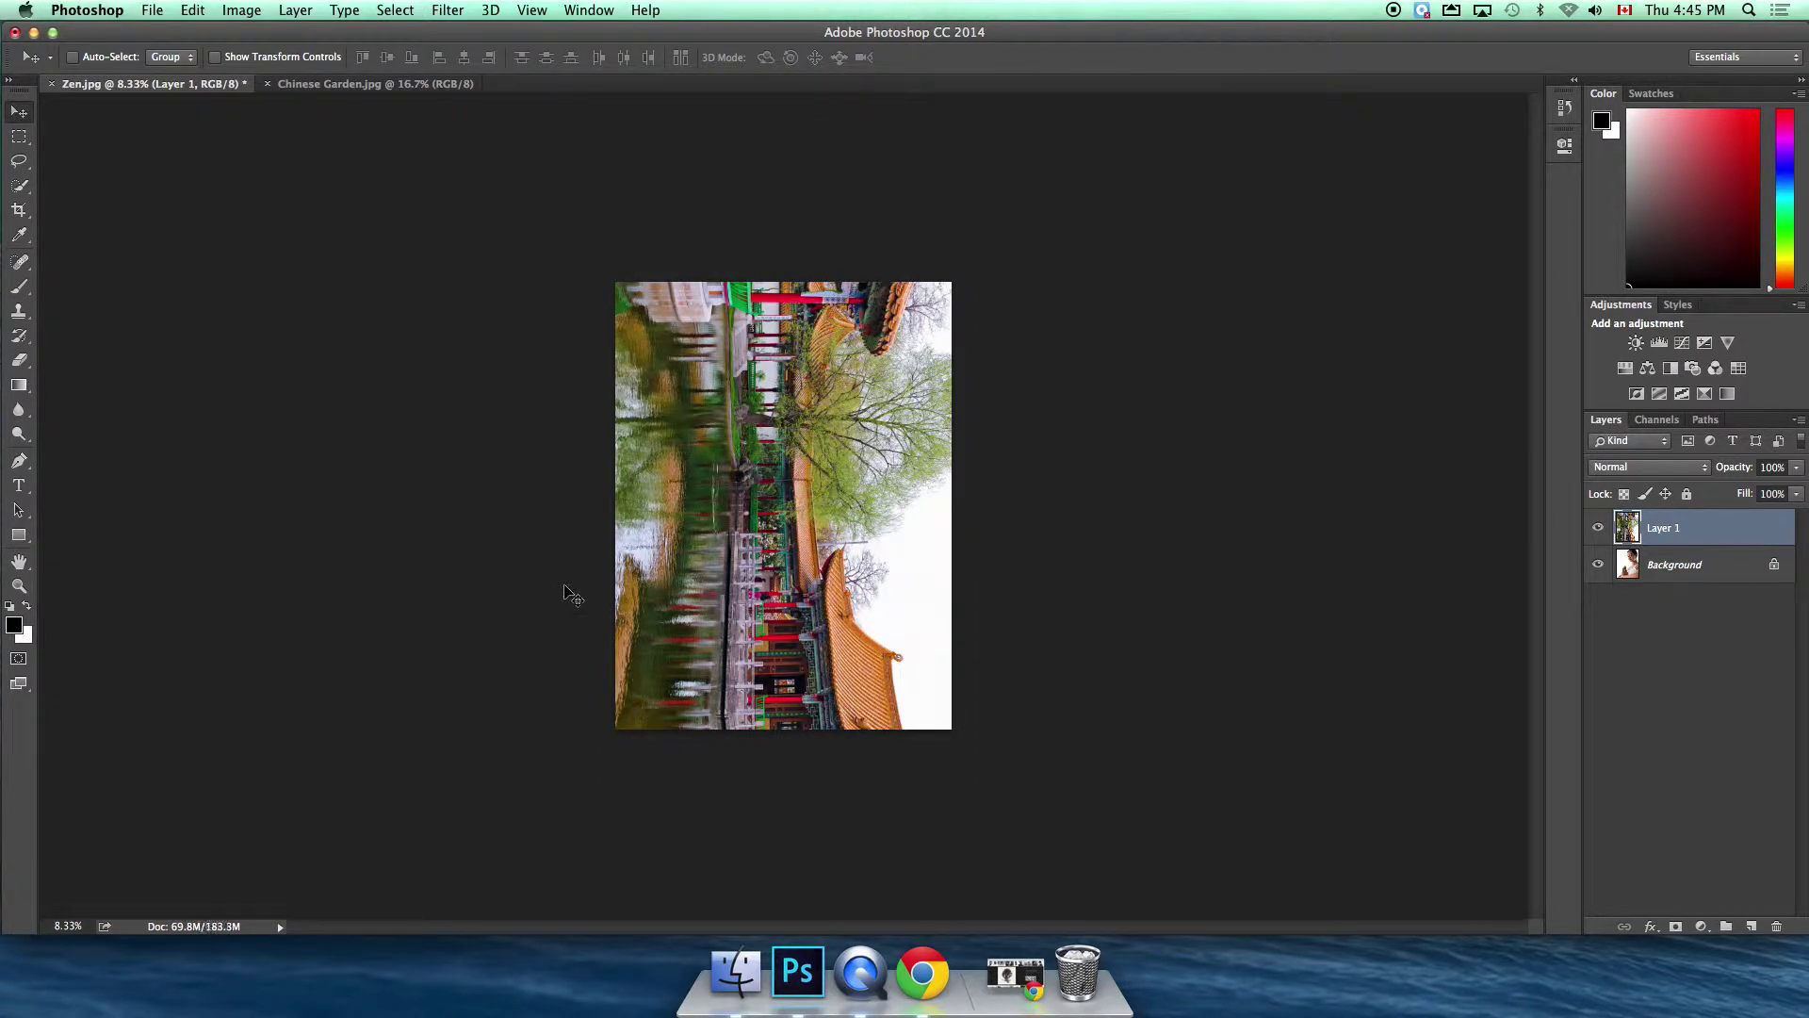
key("super+0")
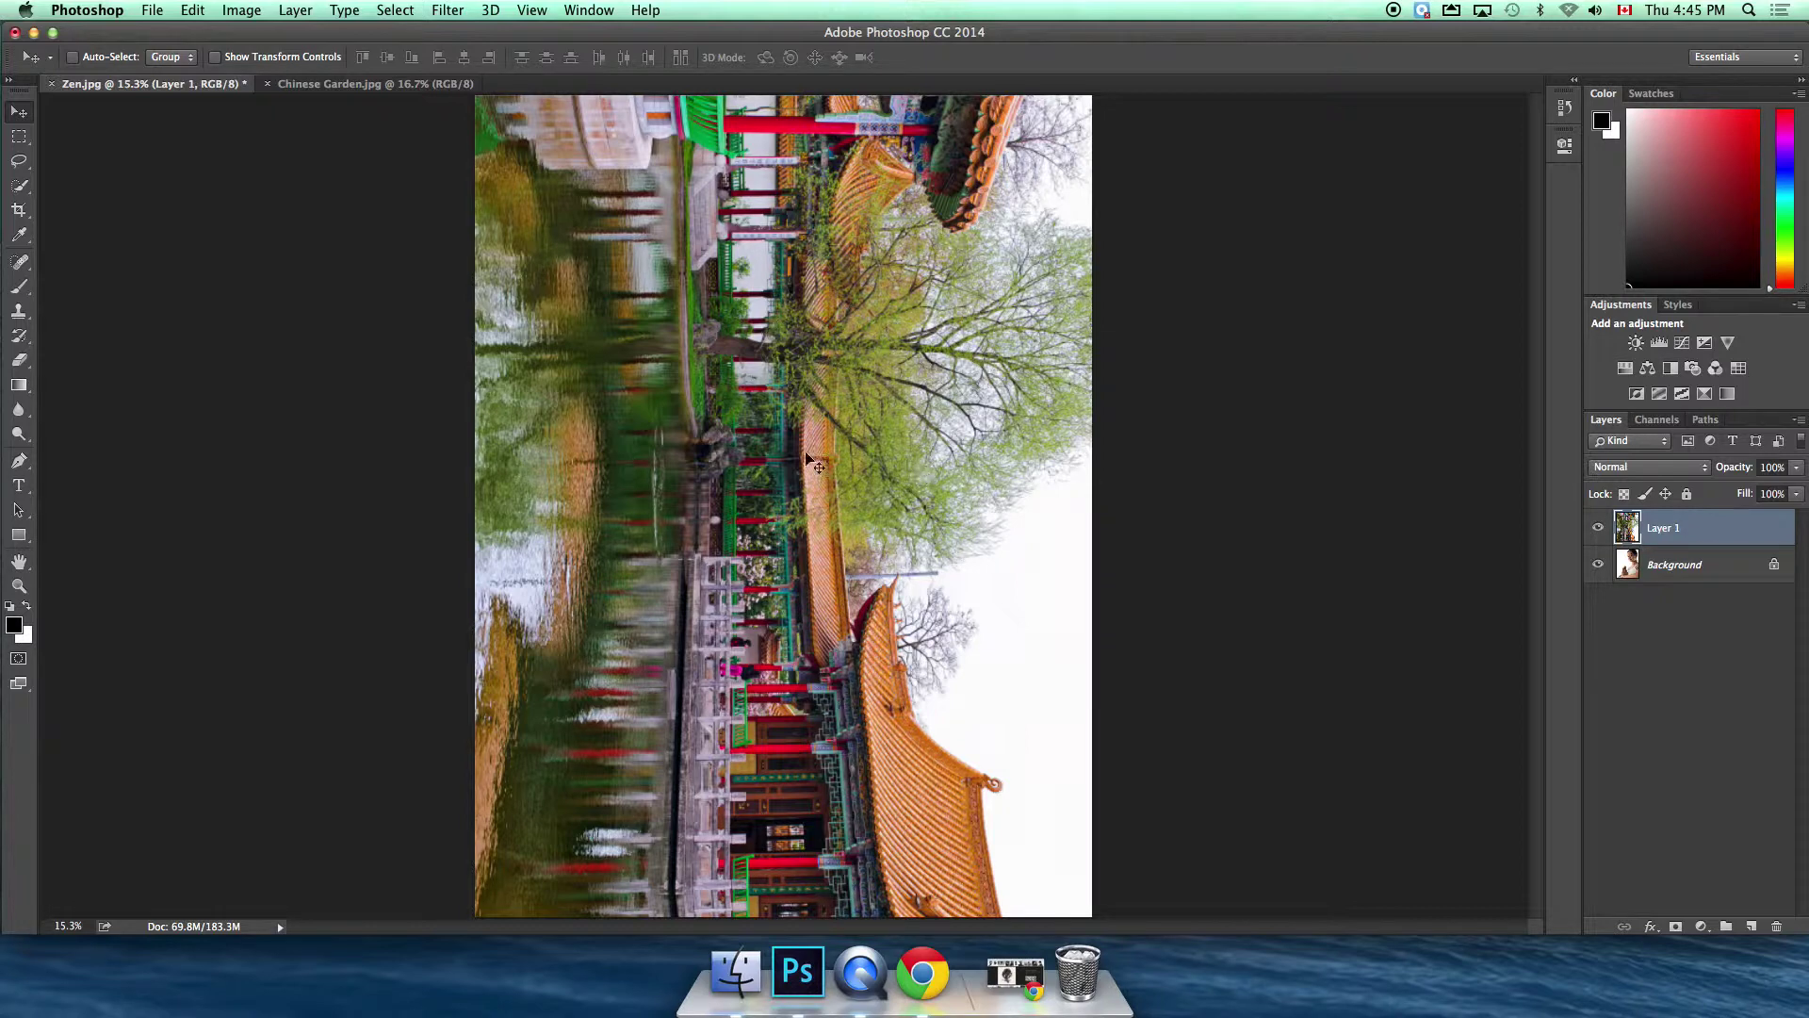
- Toggle the garden layer's visibility, try its opacity at 50%, and restore it to 100%
left_click(1599, 530)
left_click(1599, 530)
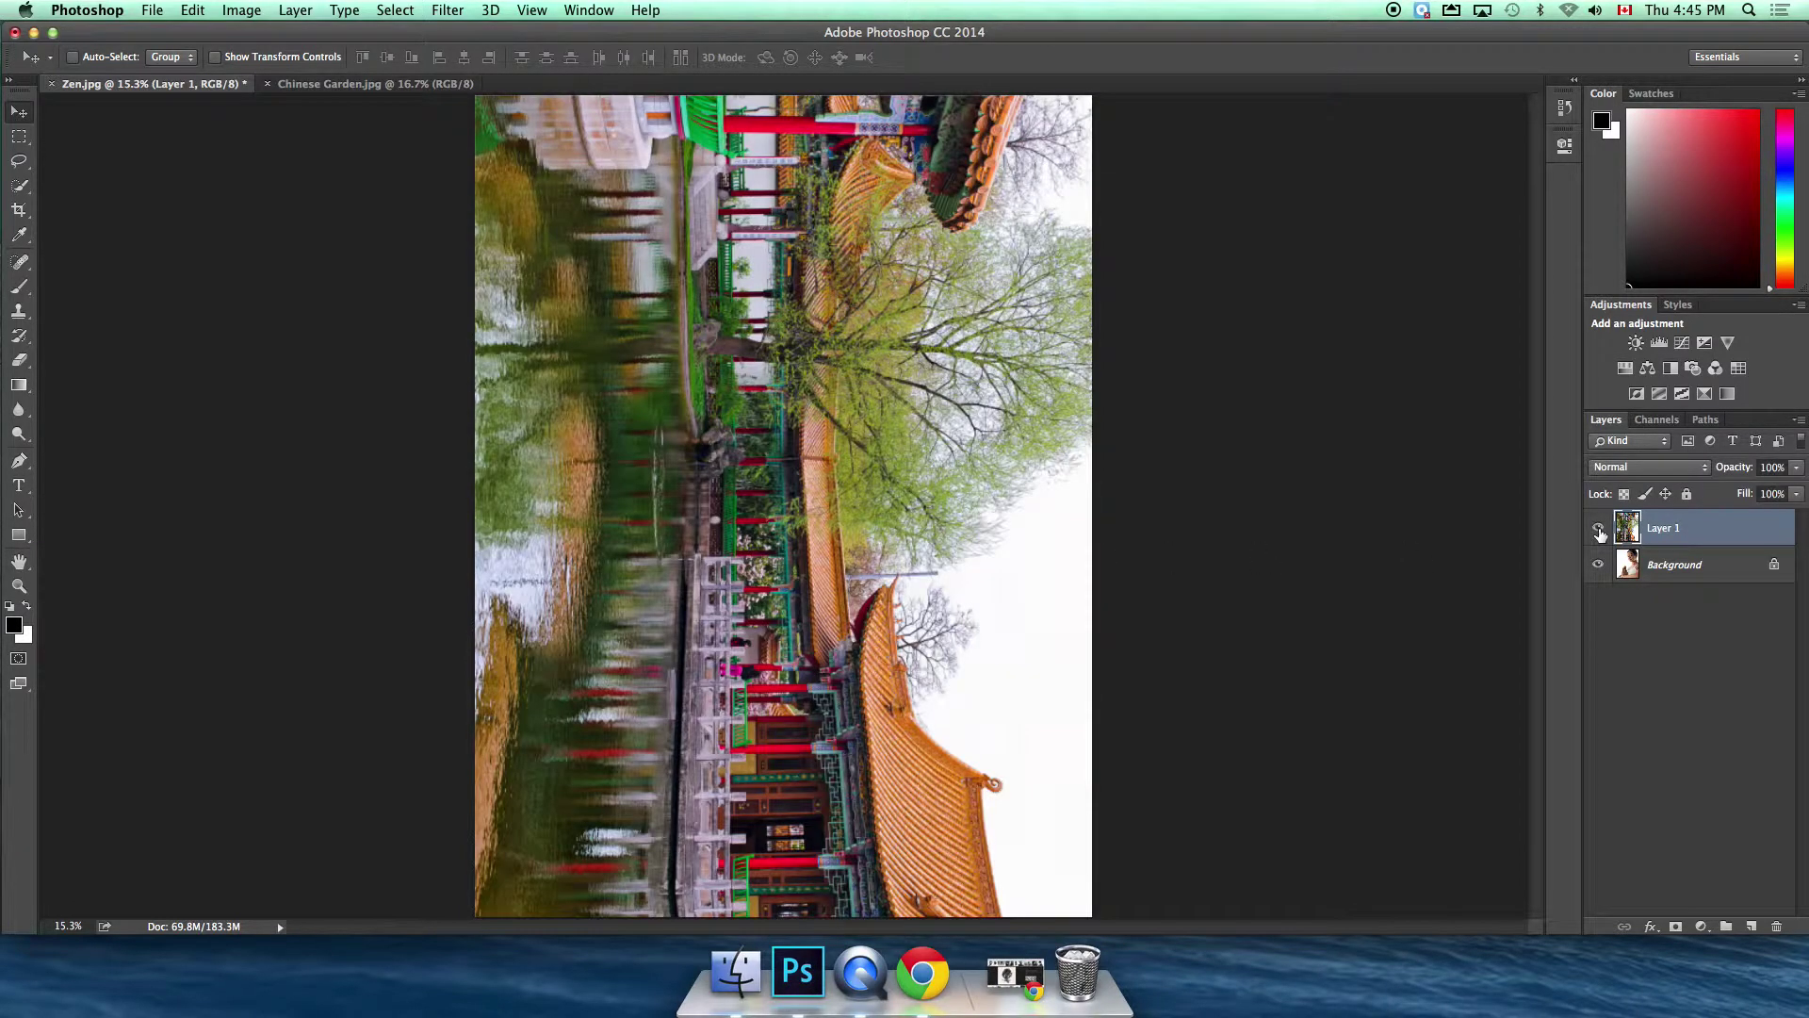
left_click(1797, 467)
left_click_drag(1797, 484, 1782, 494)
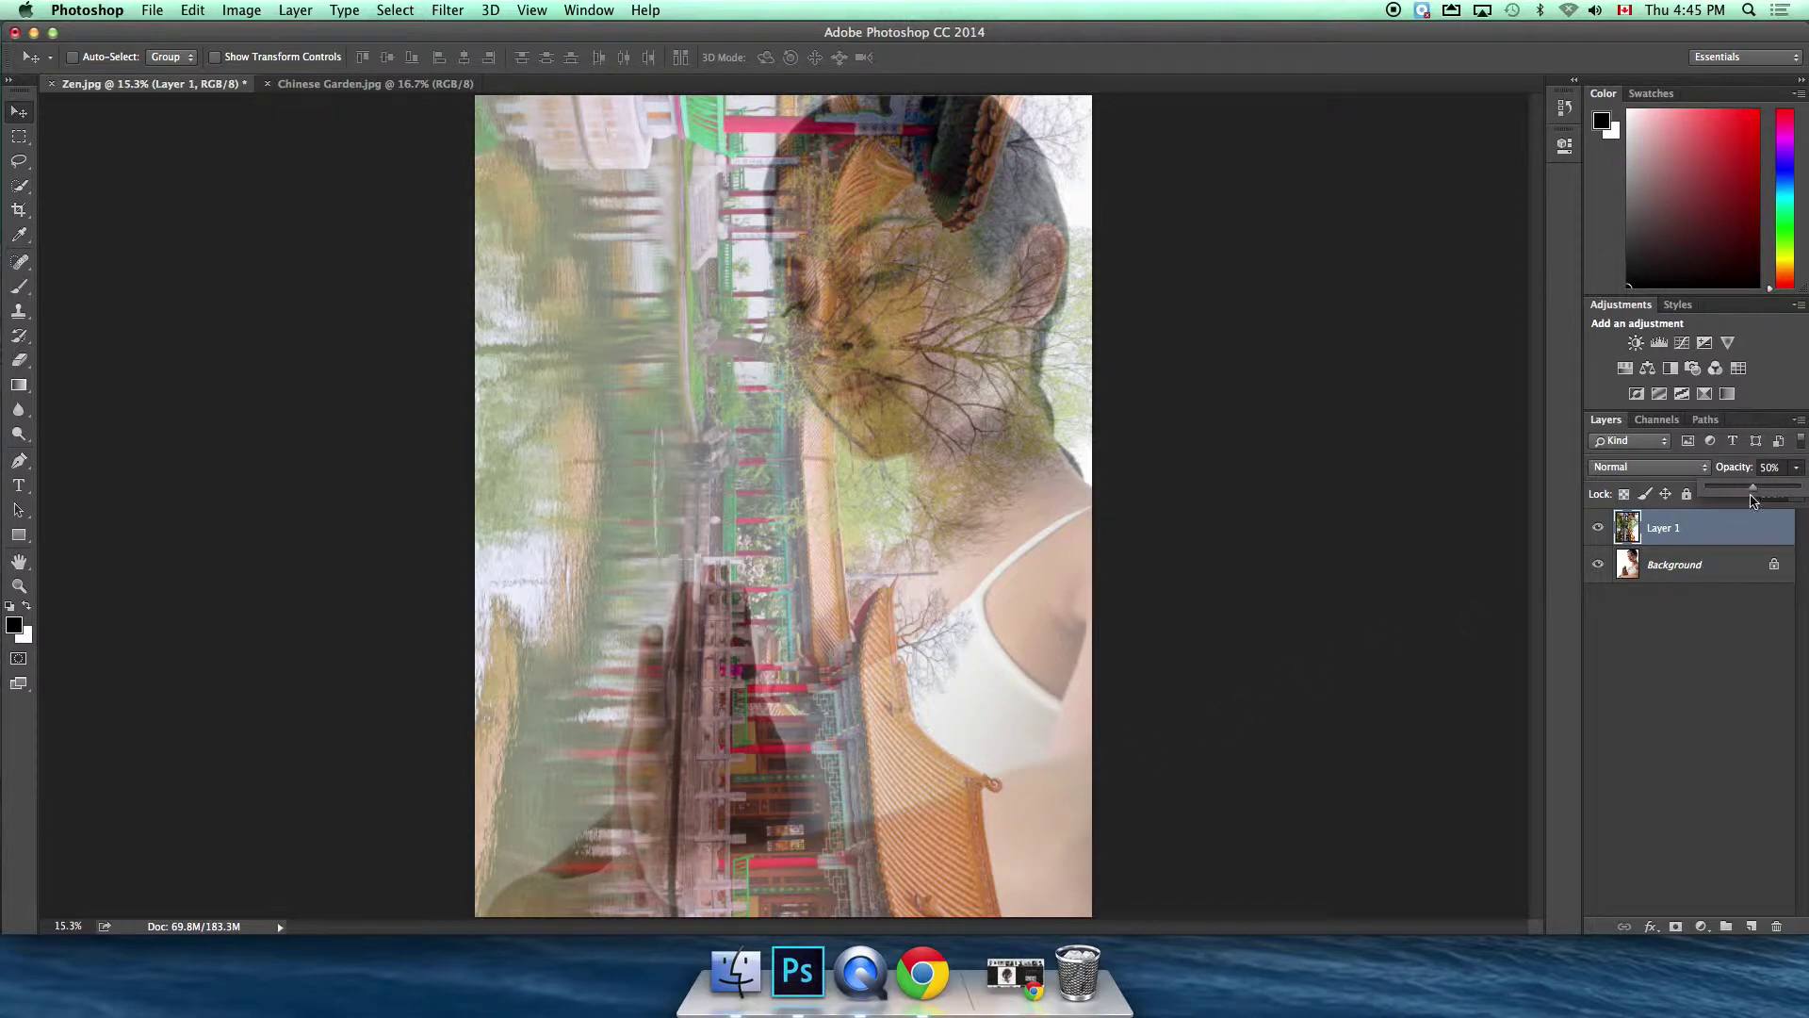
left_click_drag(1761, 491, 1800, 489)
left_click(1673, 530)
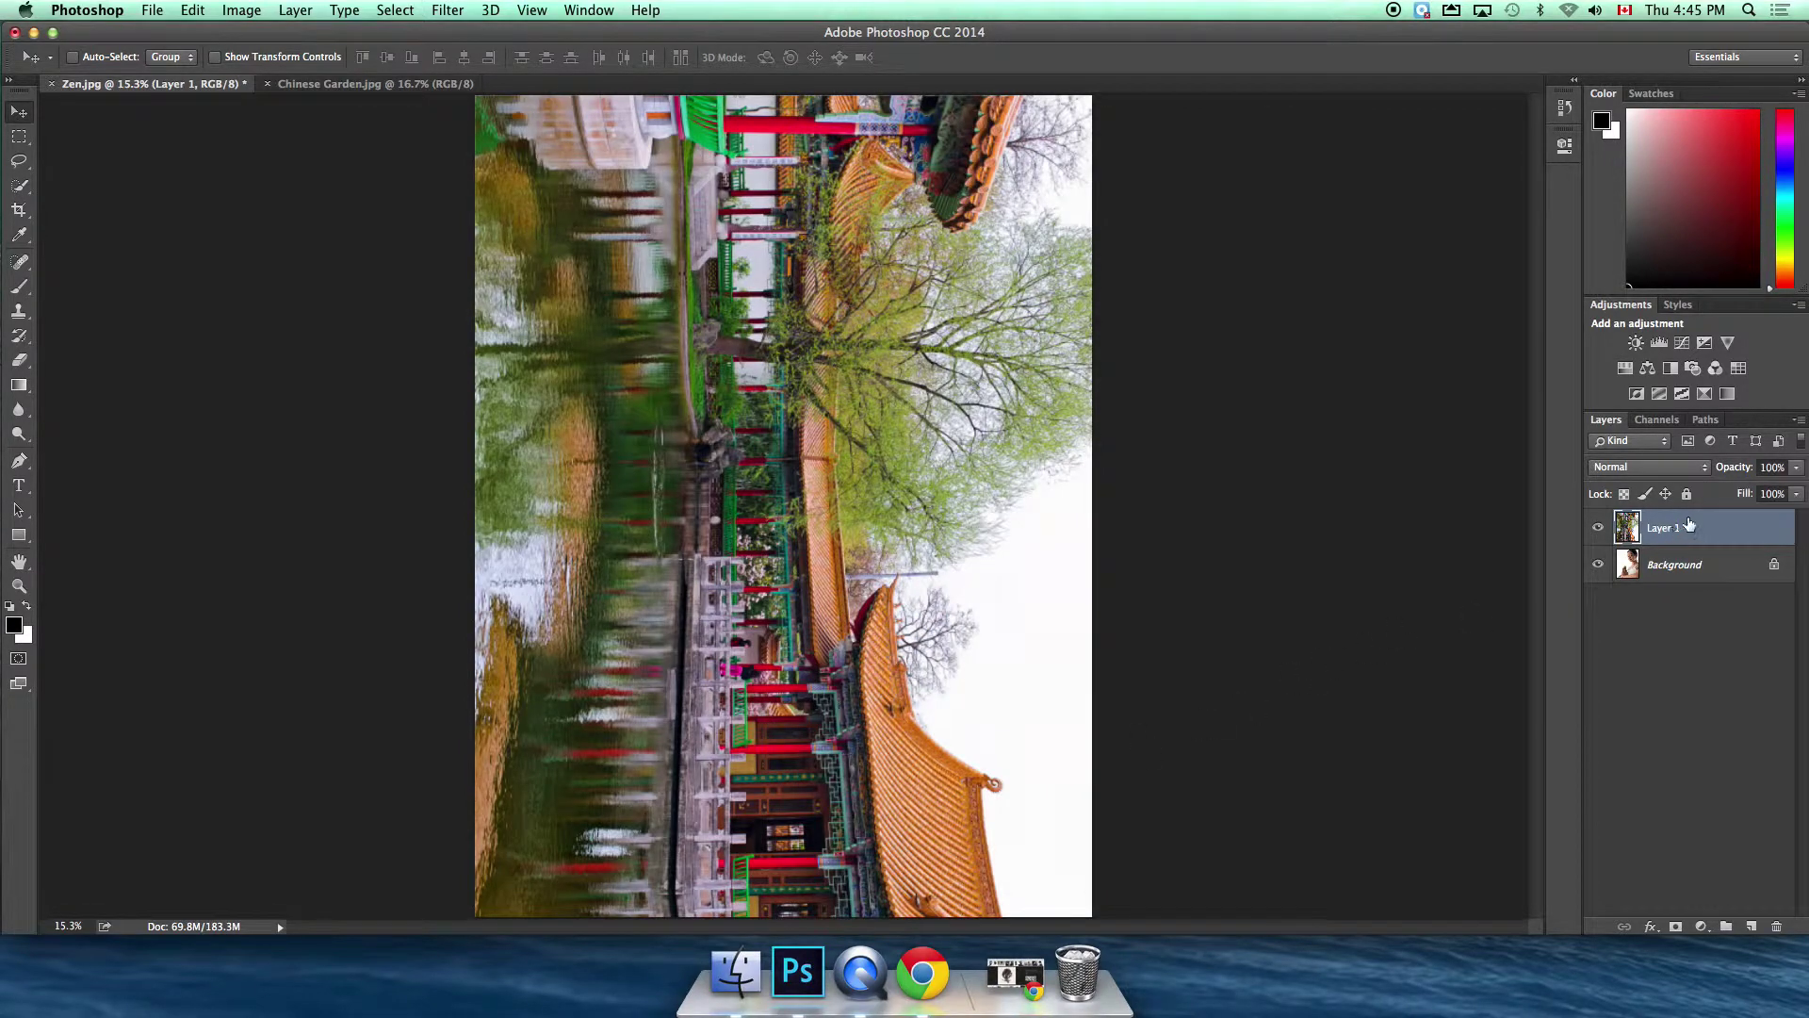
- Try the Multiply, Color Burn and Lighten blend modes on the garden layer, and set it to Screen
left_click(1635, 474)
left_click(1630, 514)
left_click(1625, 465)
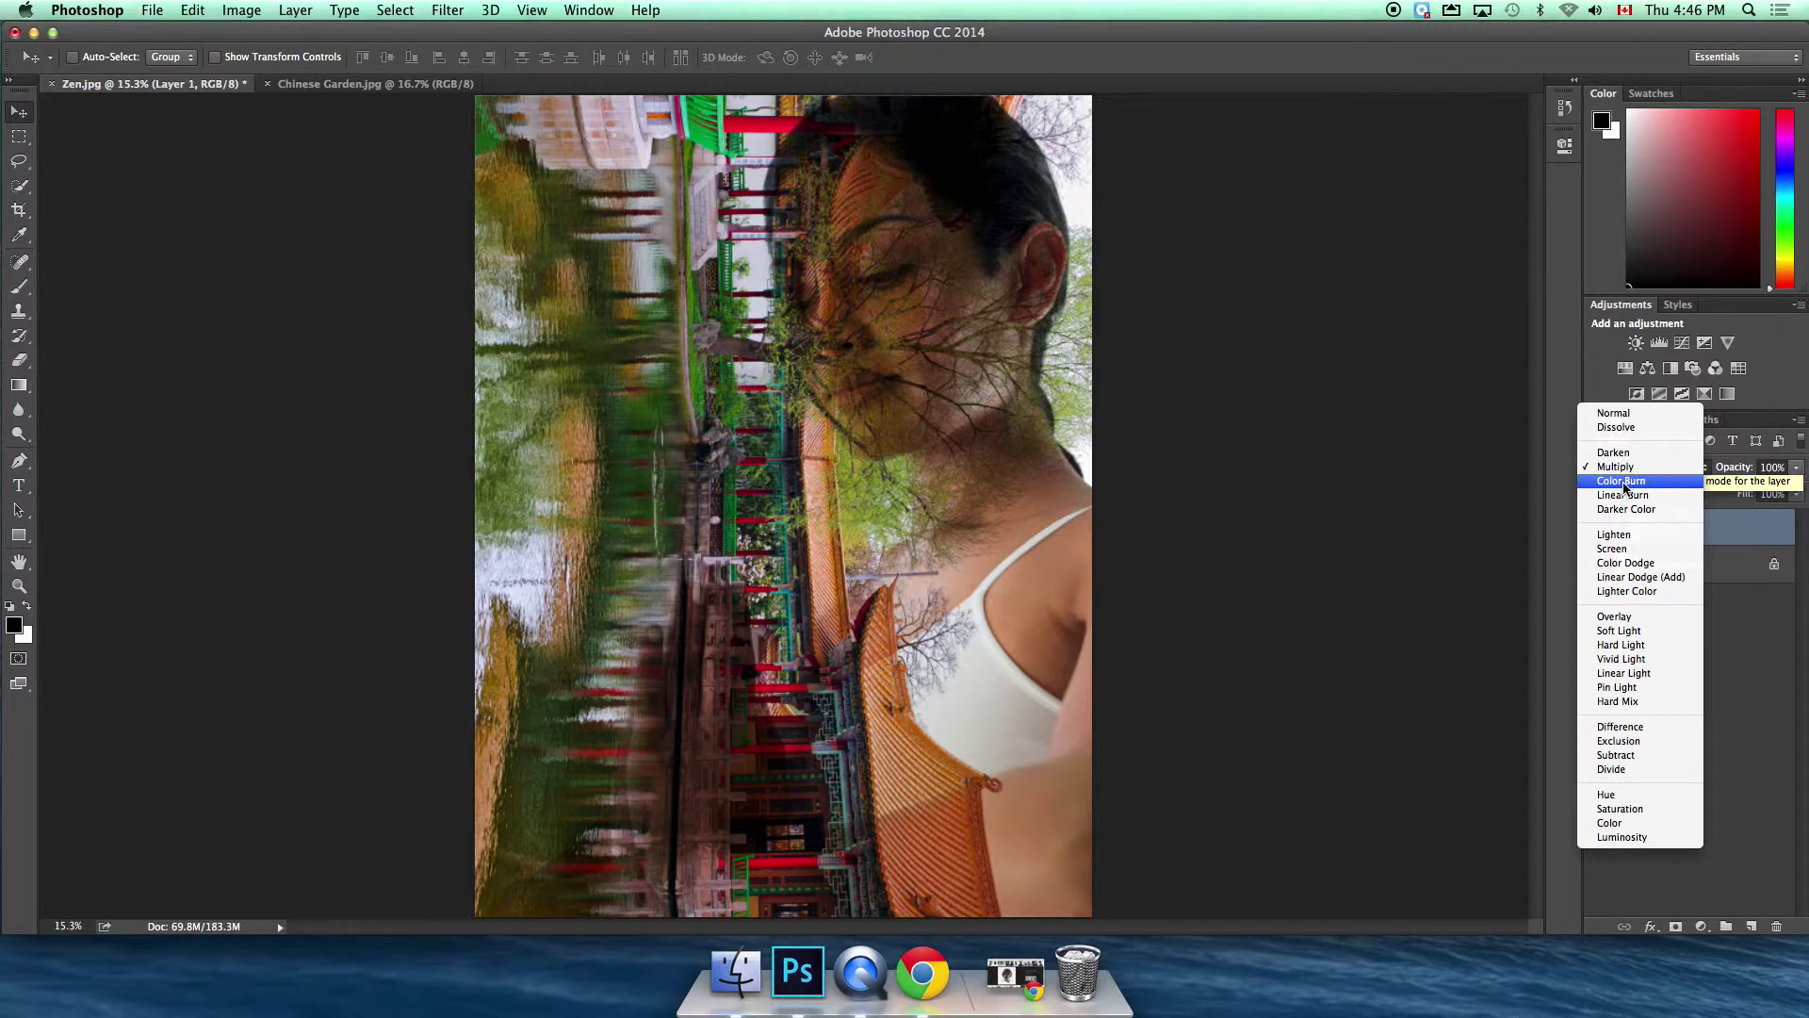
left_click(1625, 480)
left_click(1624, 469)
left_click(1623, 520)
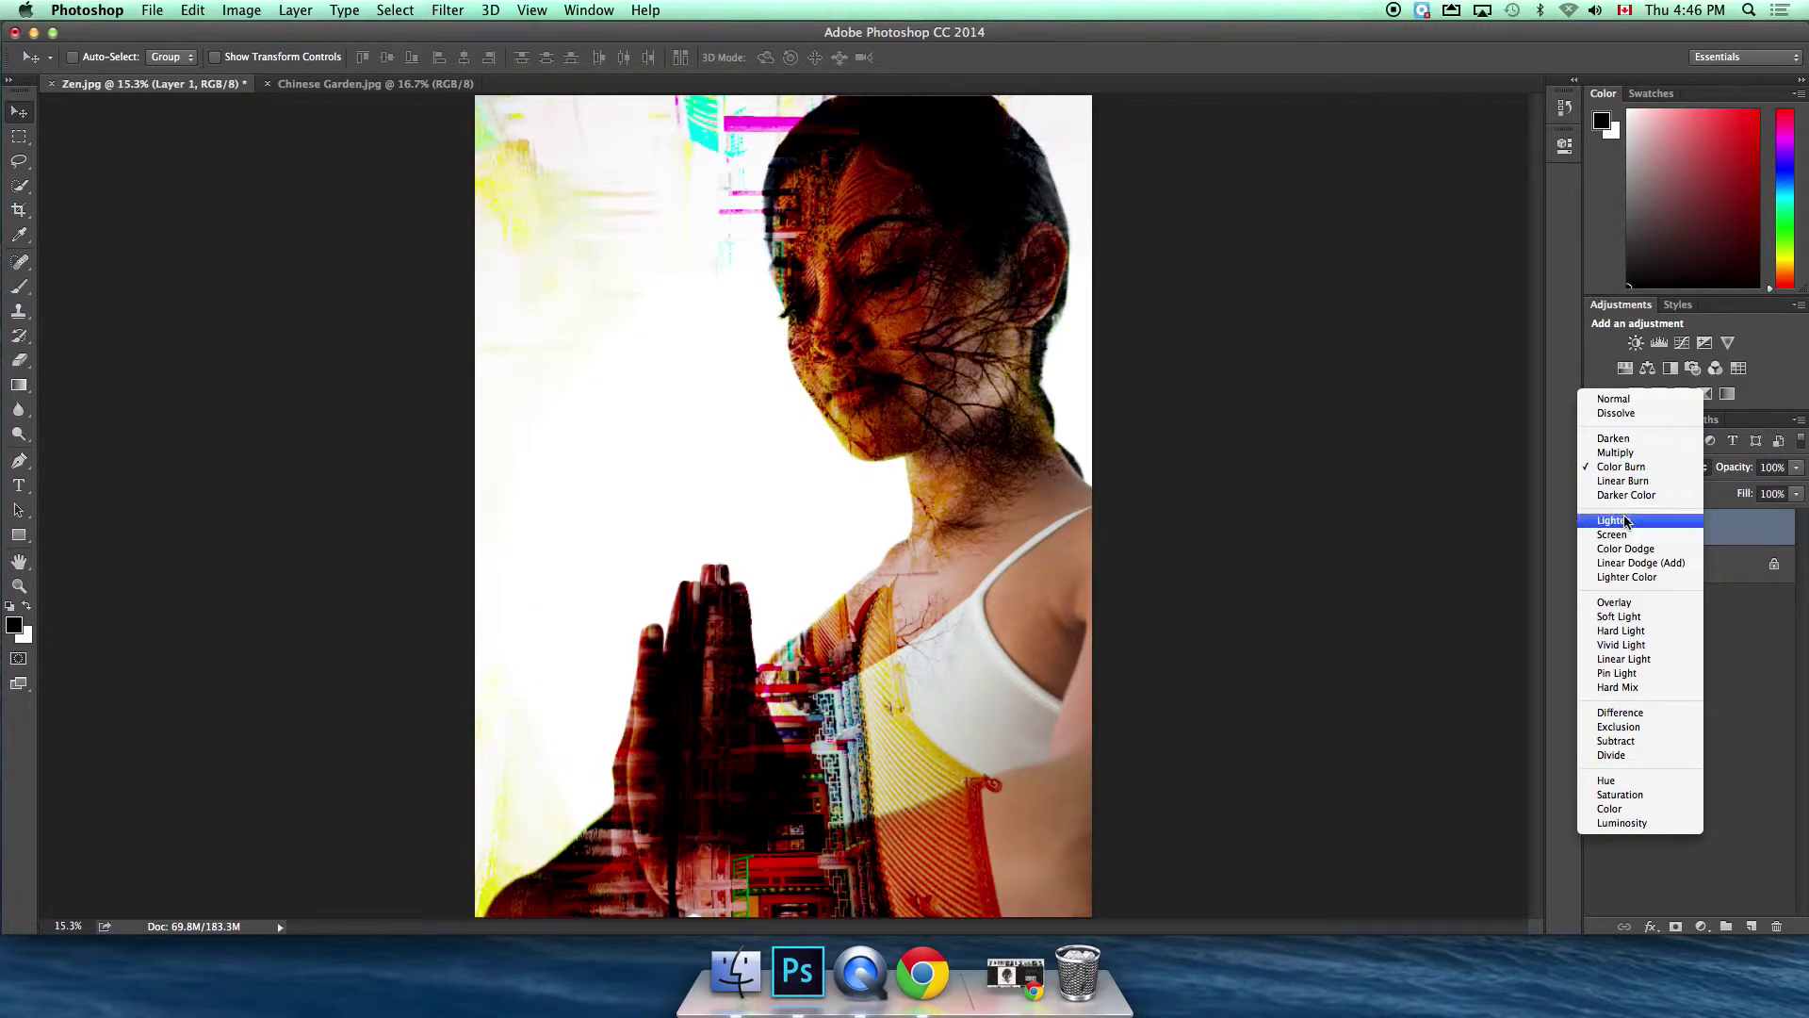
left_click(1623, 469)
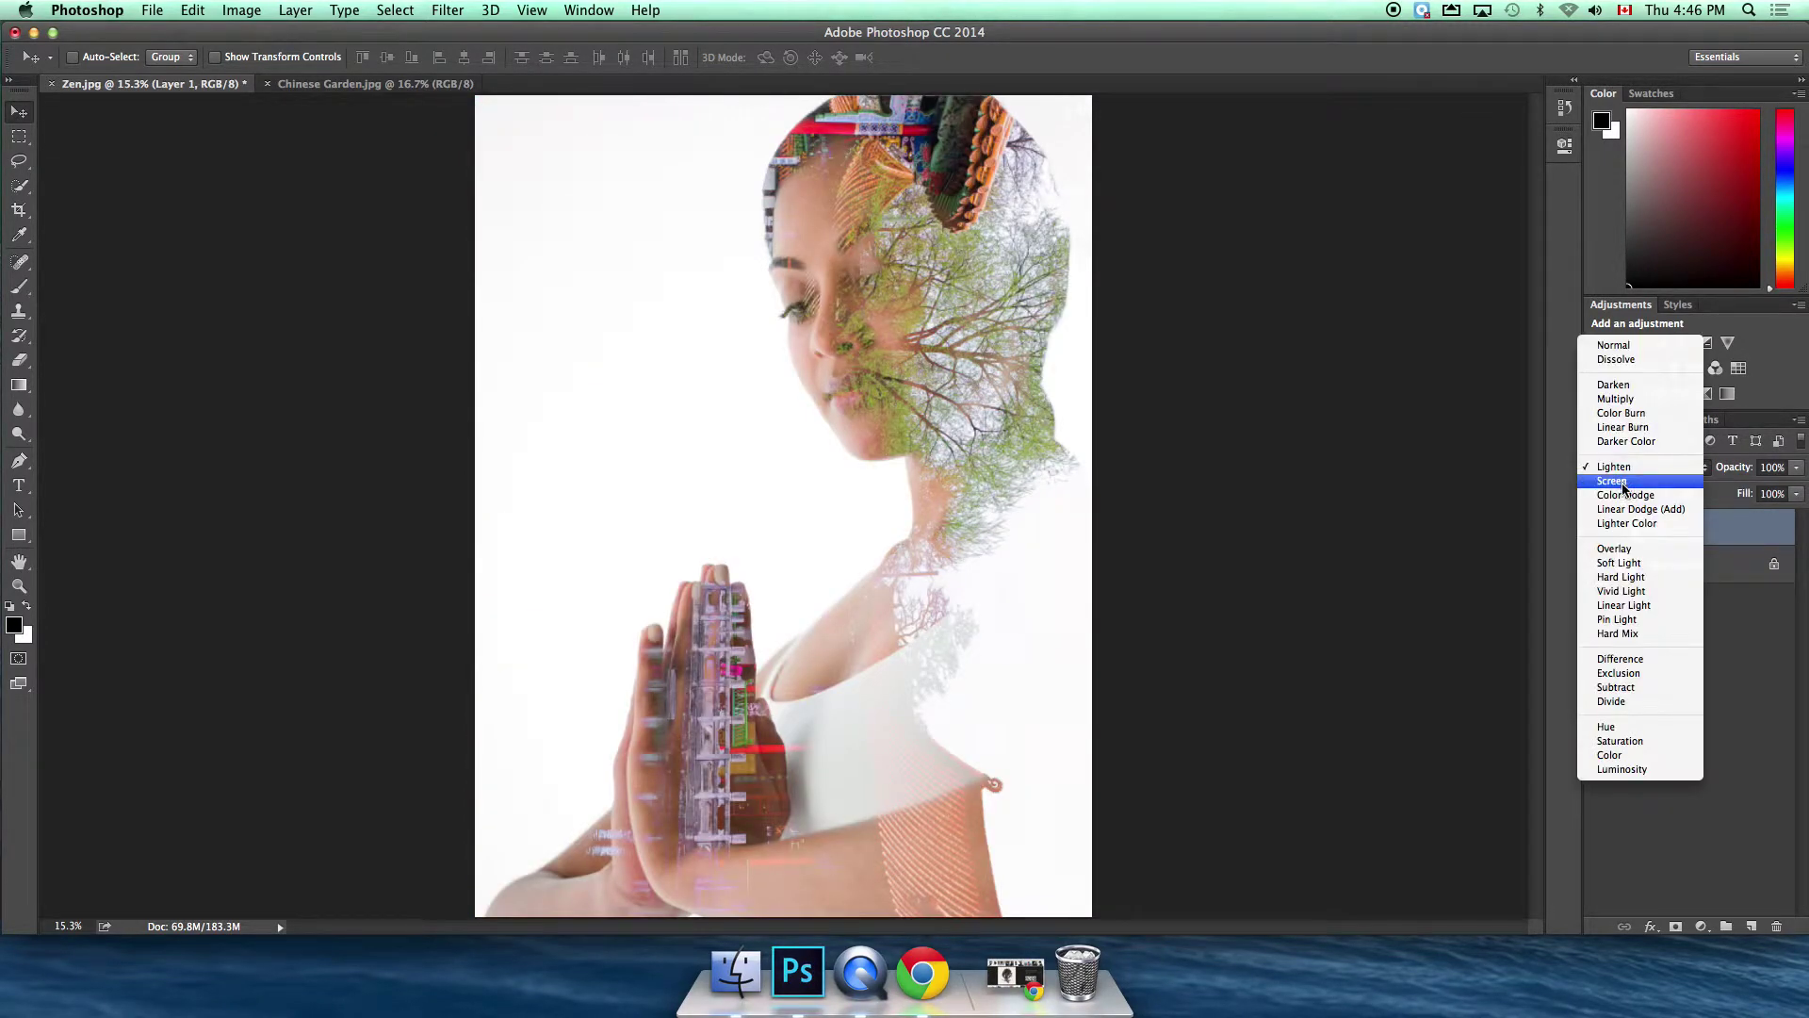
left_click(1623, 484)
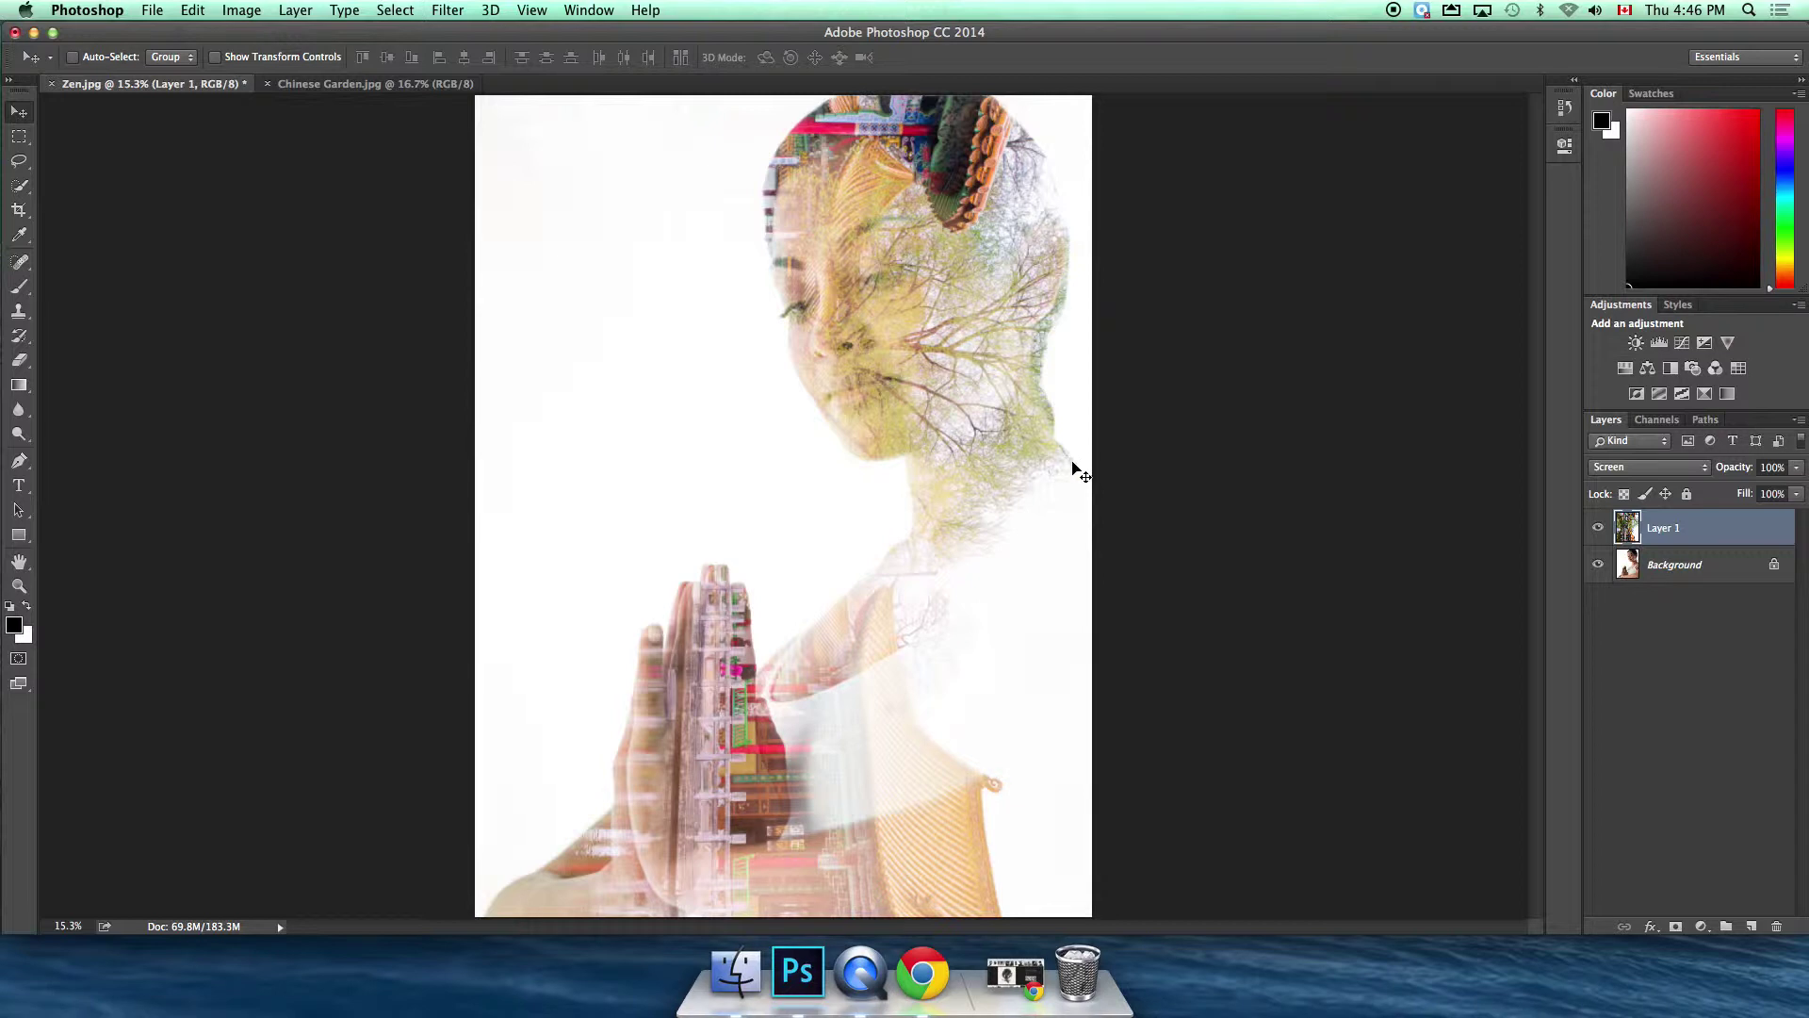
- Stretch the garden layer to 108.69% width and 103.07% height, moving it up so the tree fills the woman's head
left_click(18, 586)
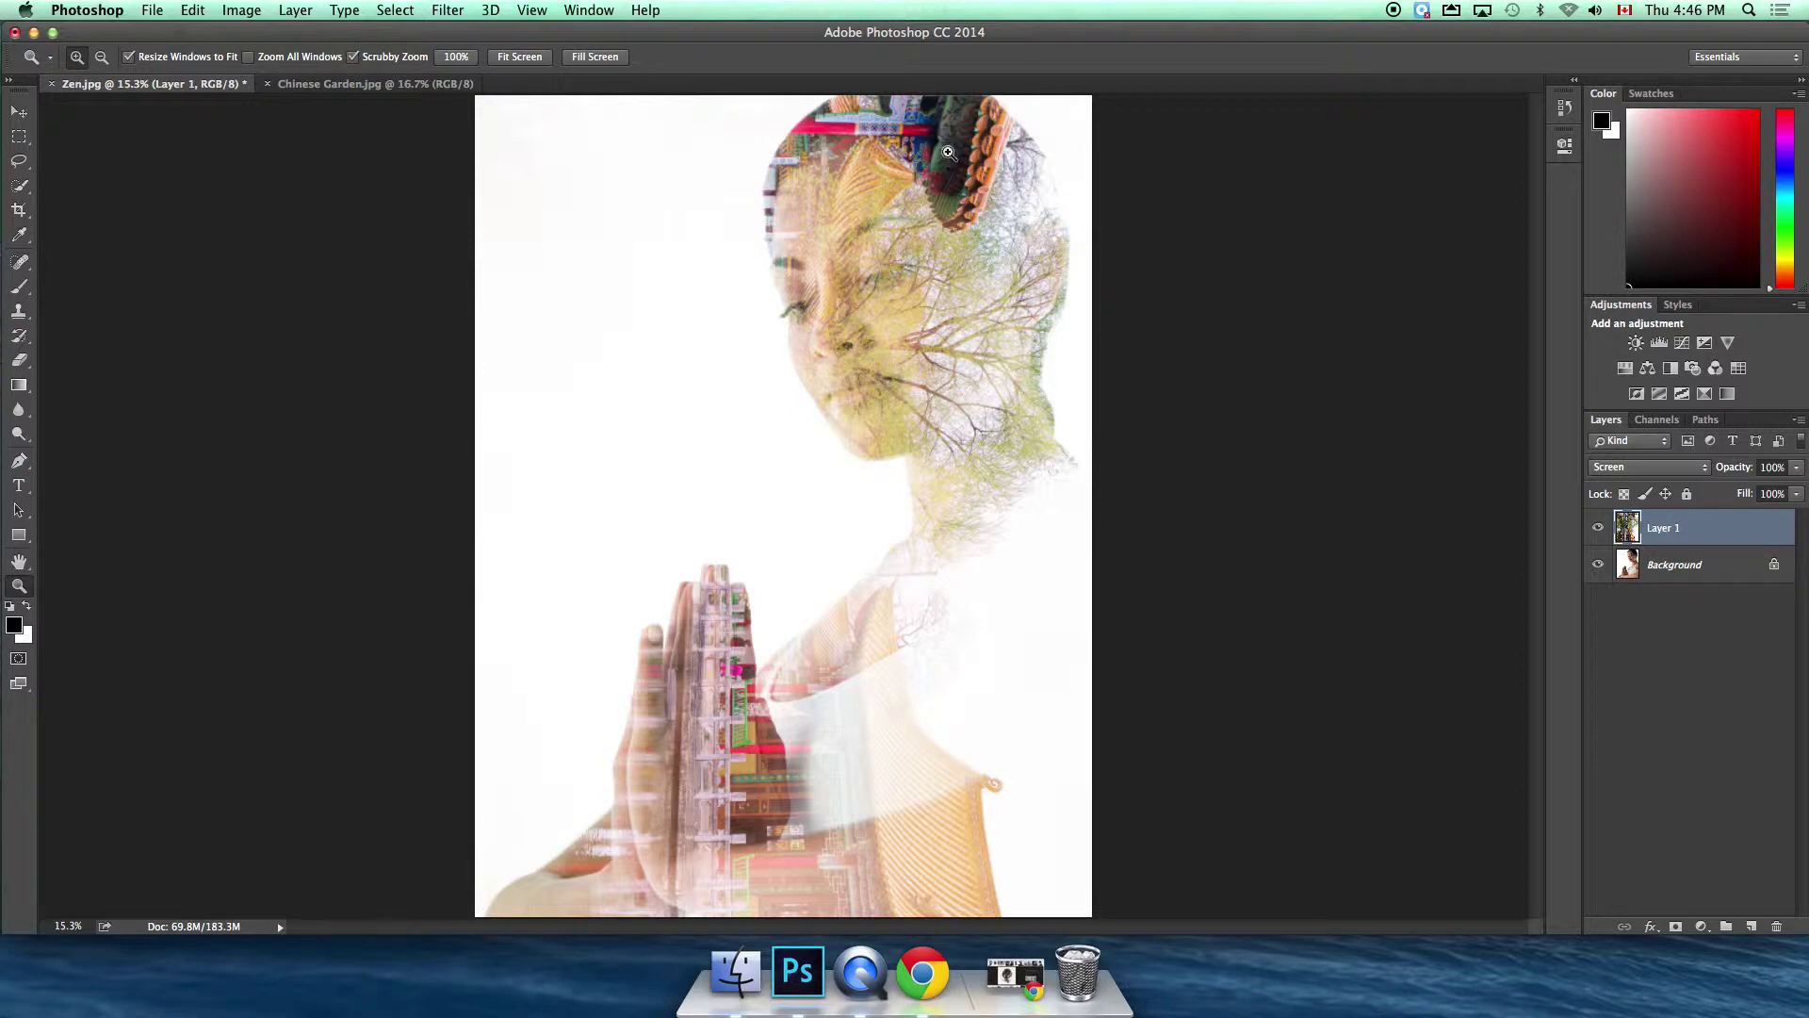
left_click(852, 382, "alt")
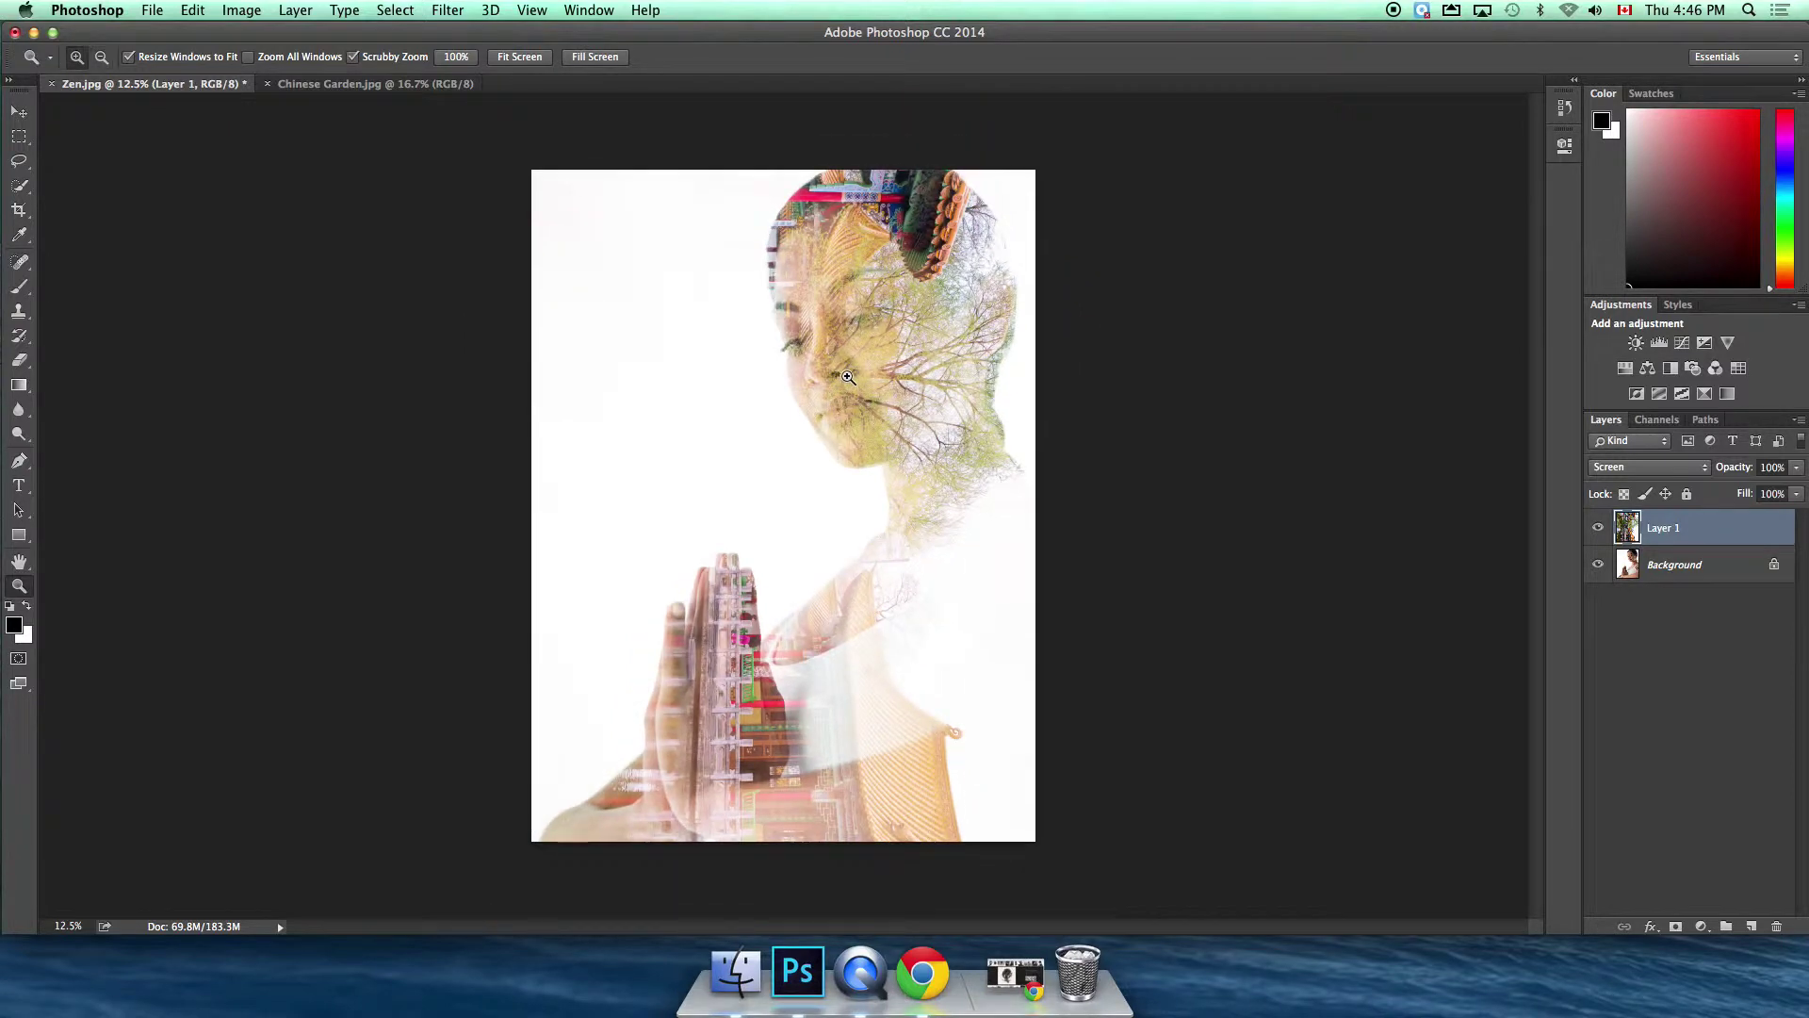
left_click(20, 115)
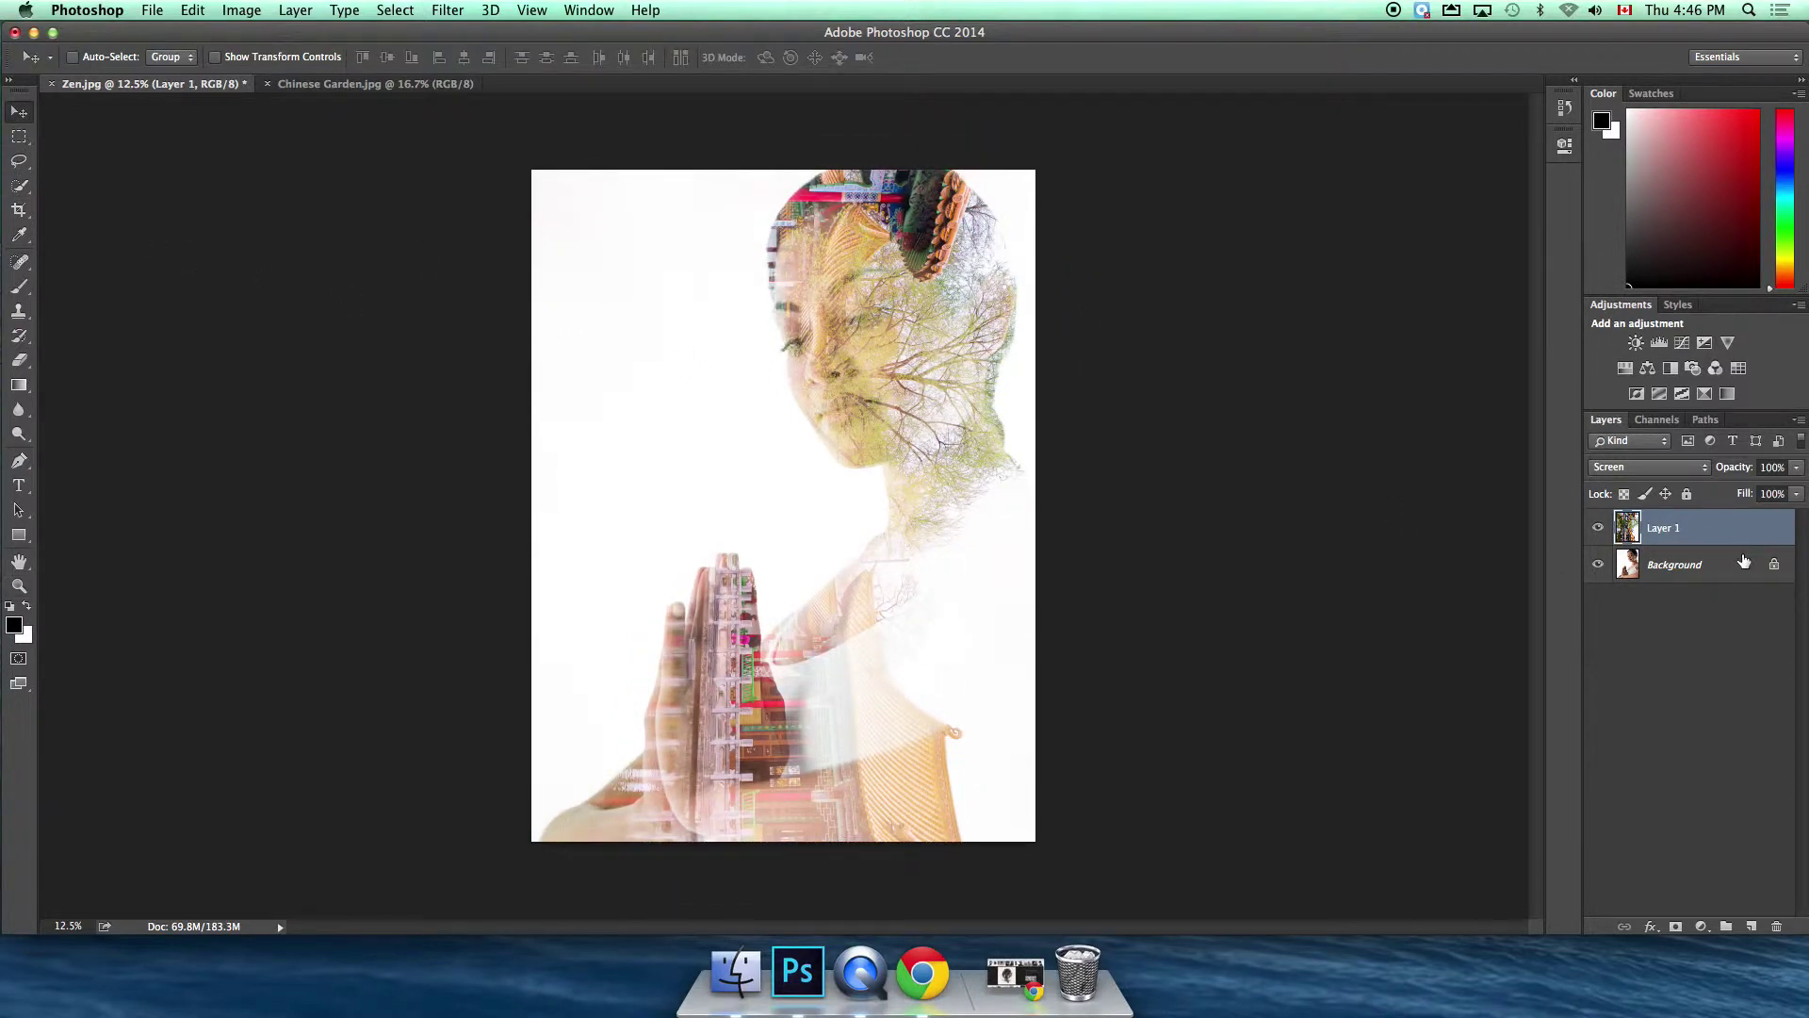
key("super+t")
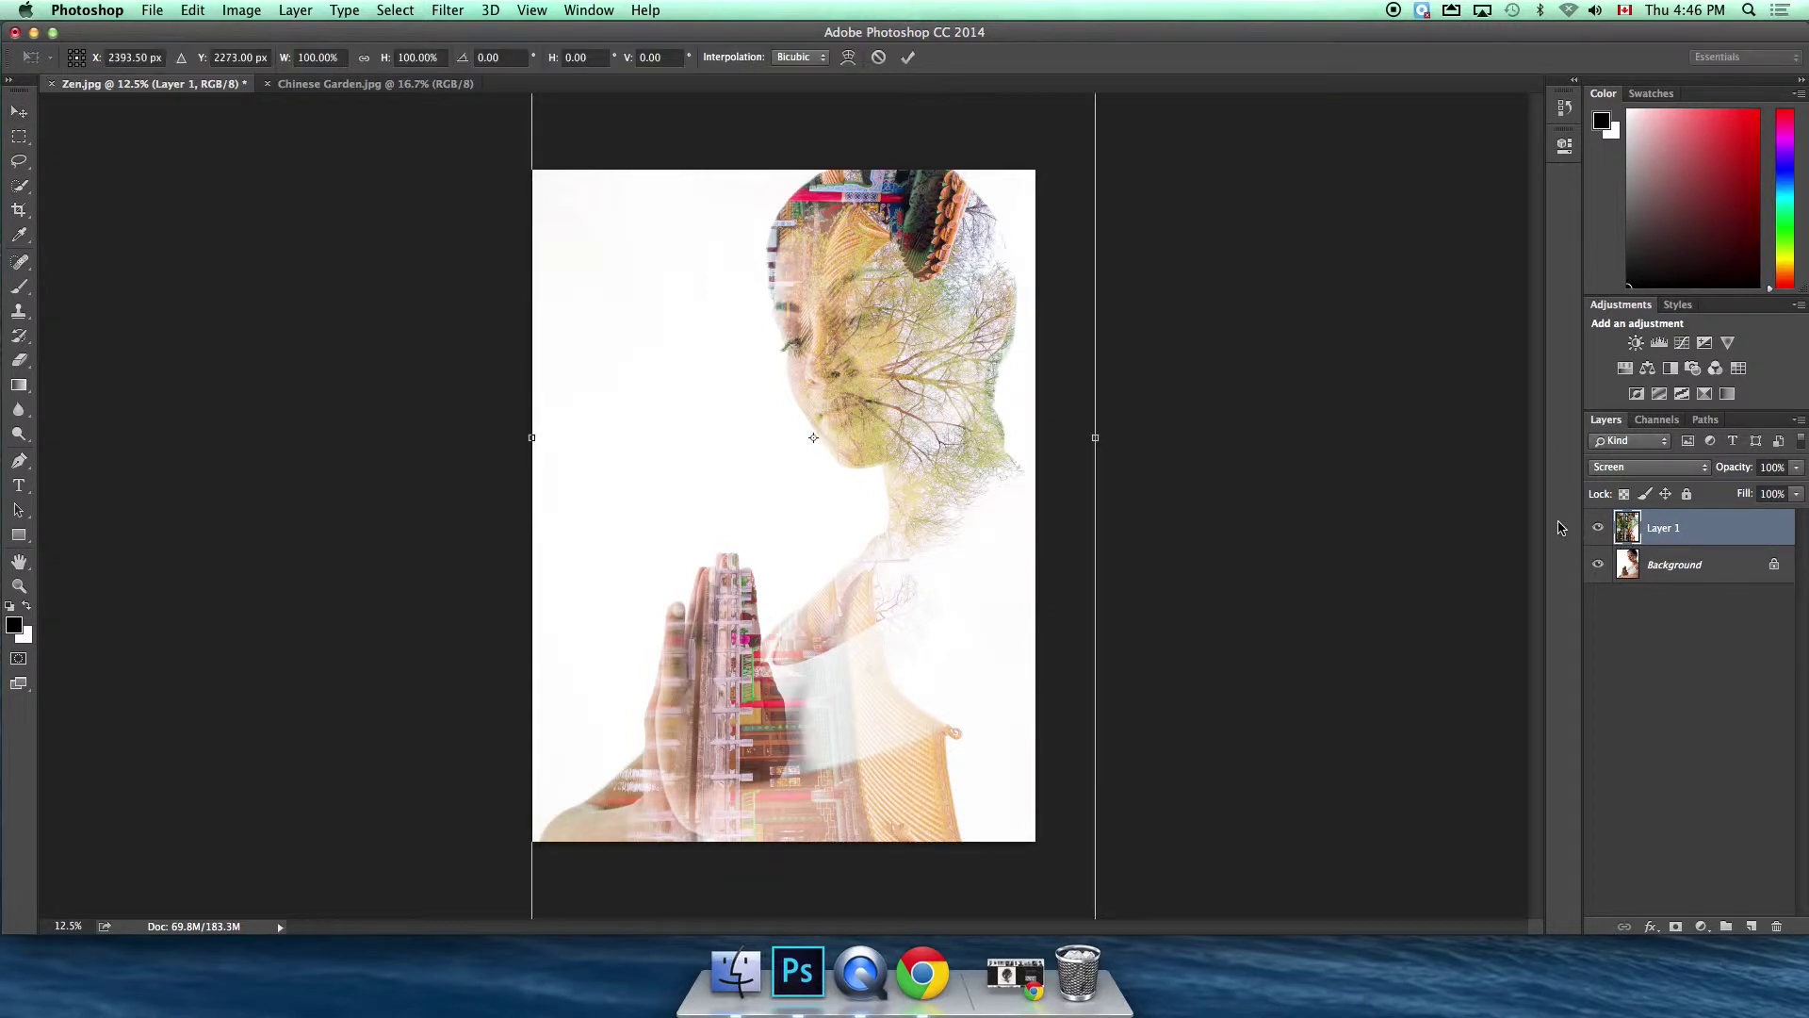
left_click_drag(1098, 437, 1144, 443)
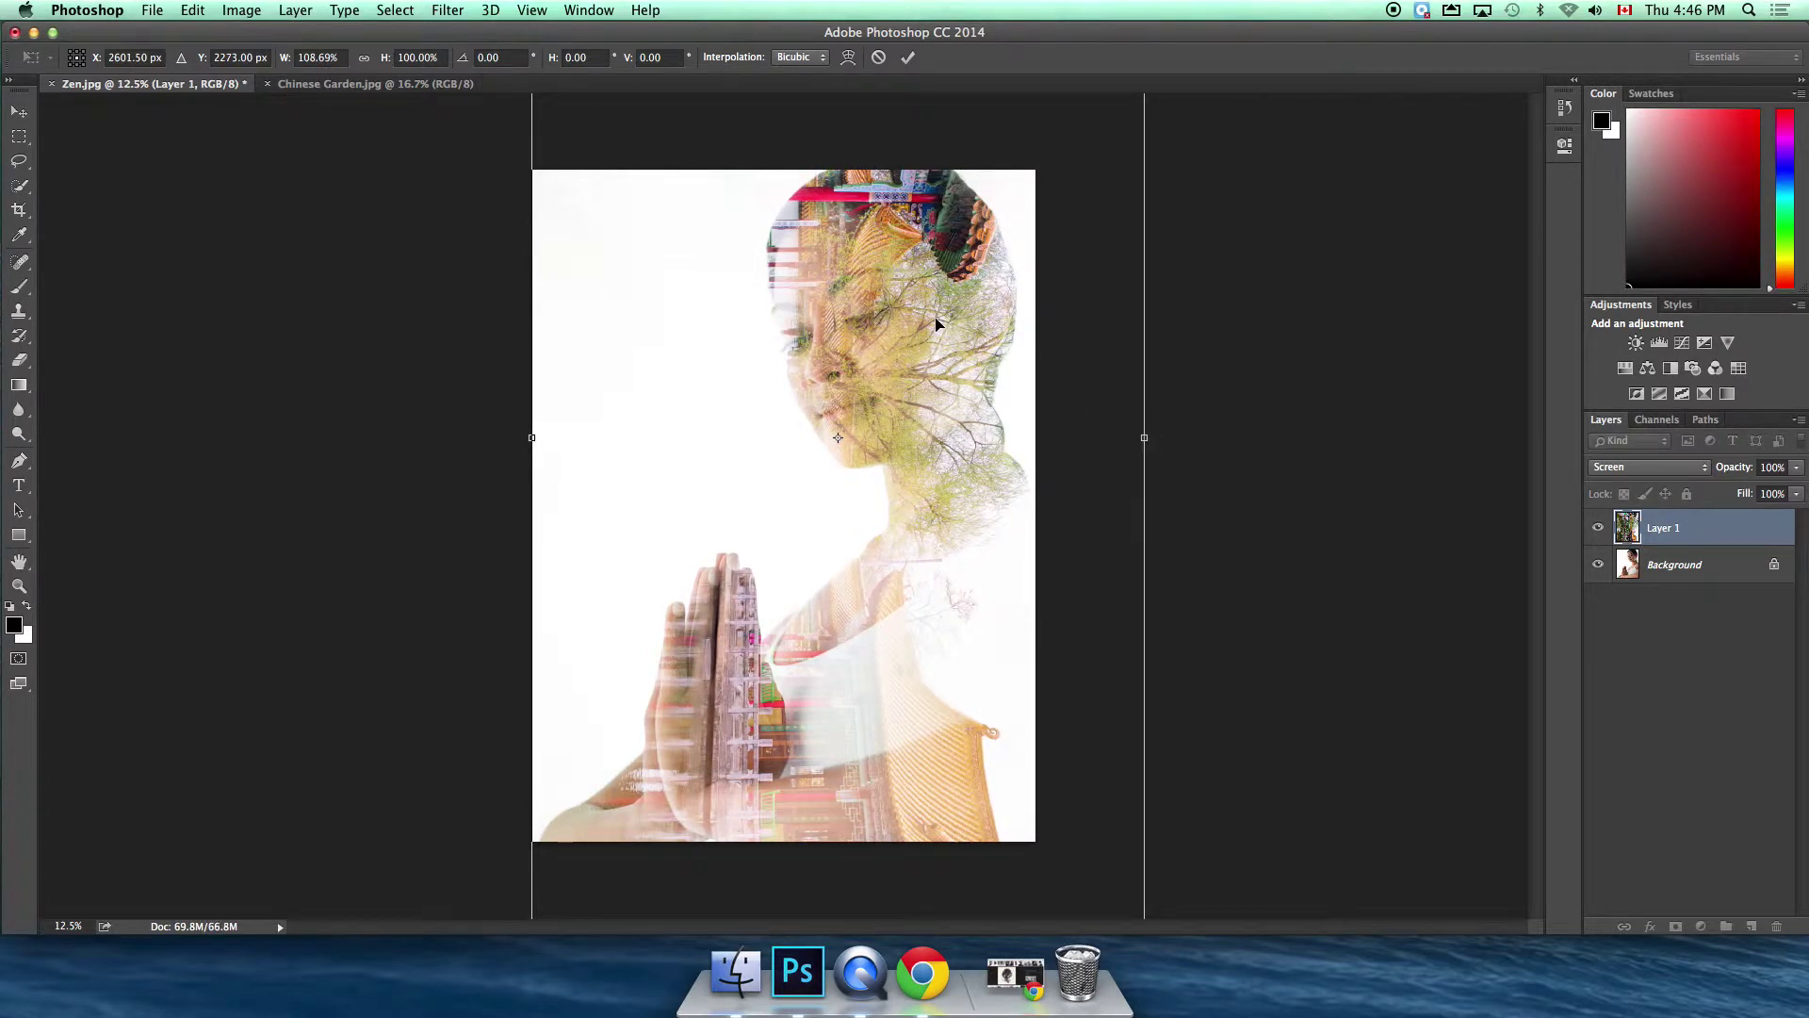
left_click_drag(923, 568, 920, 446)
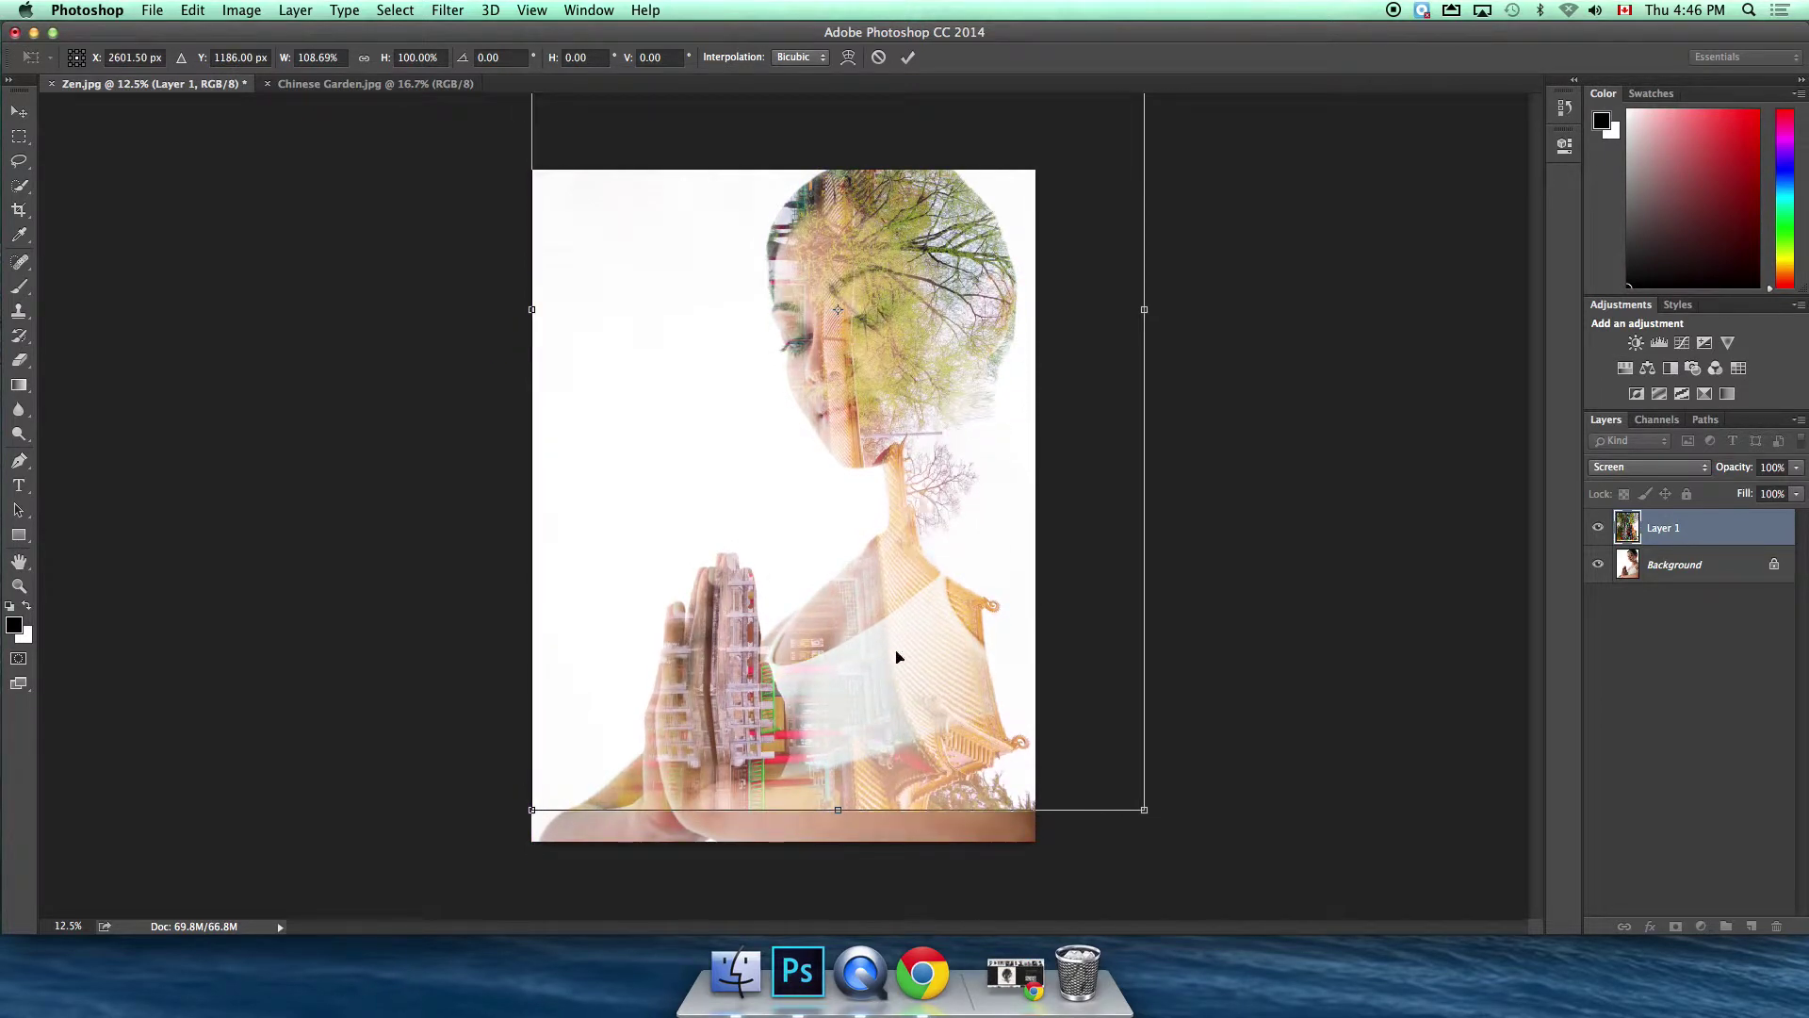
left_click_drag(838, 809, 841, 840)
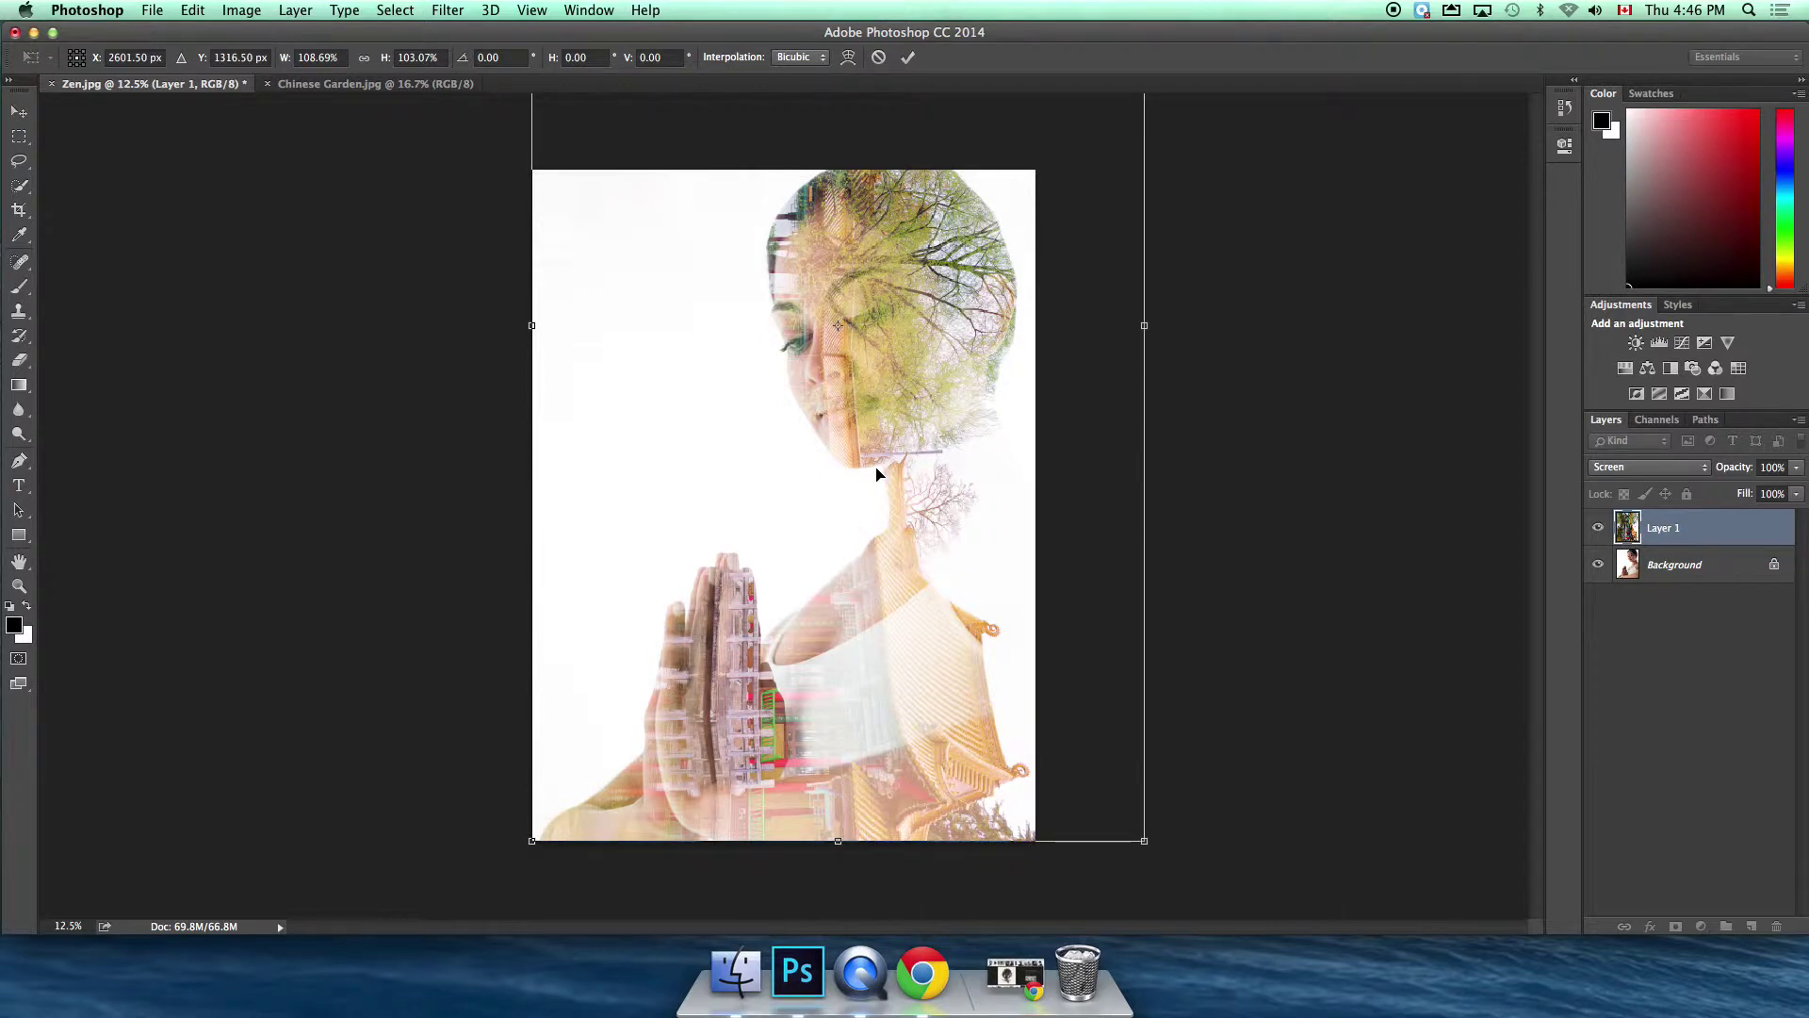
key("Return")
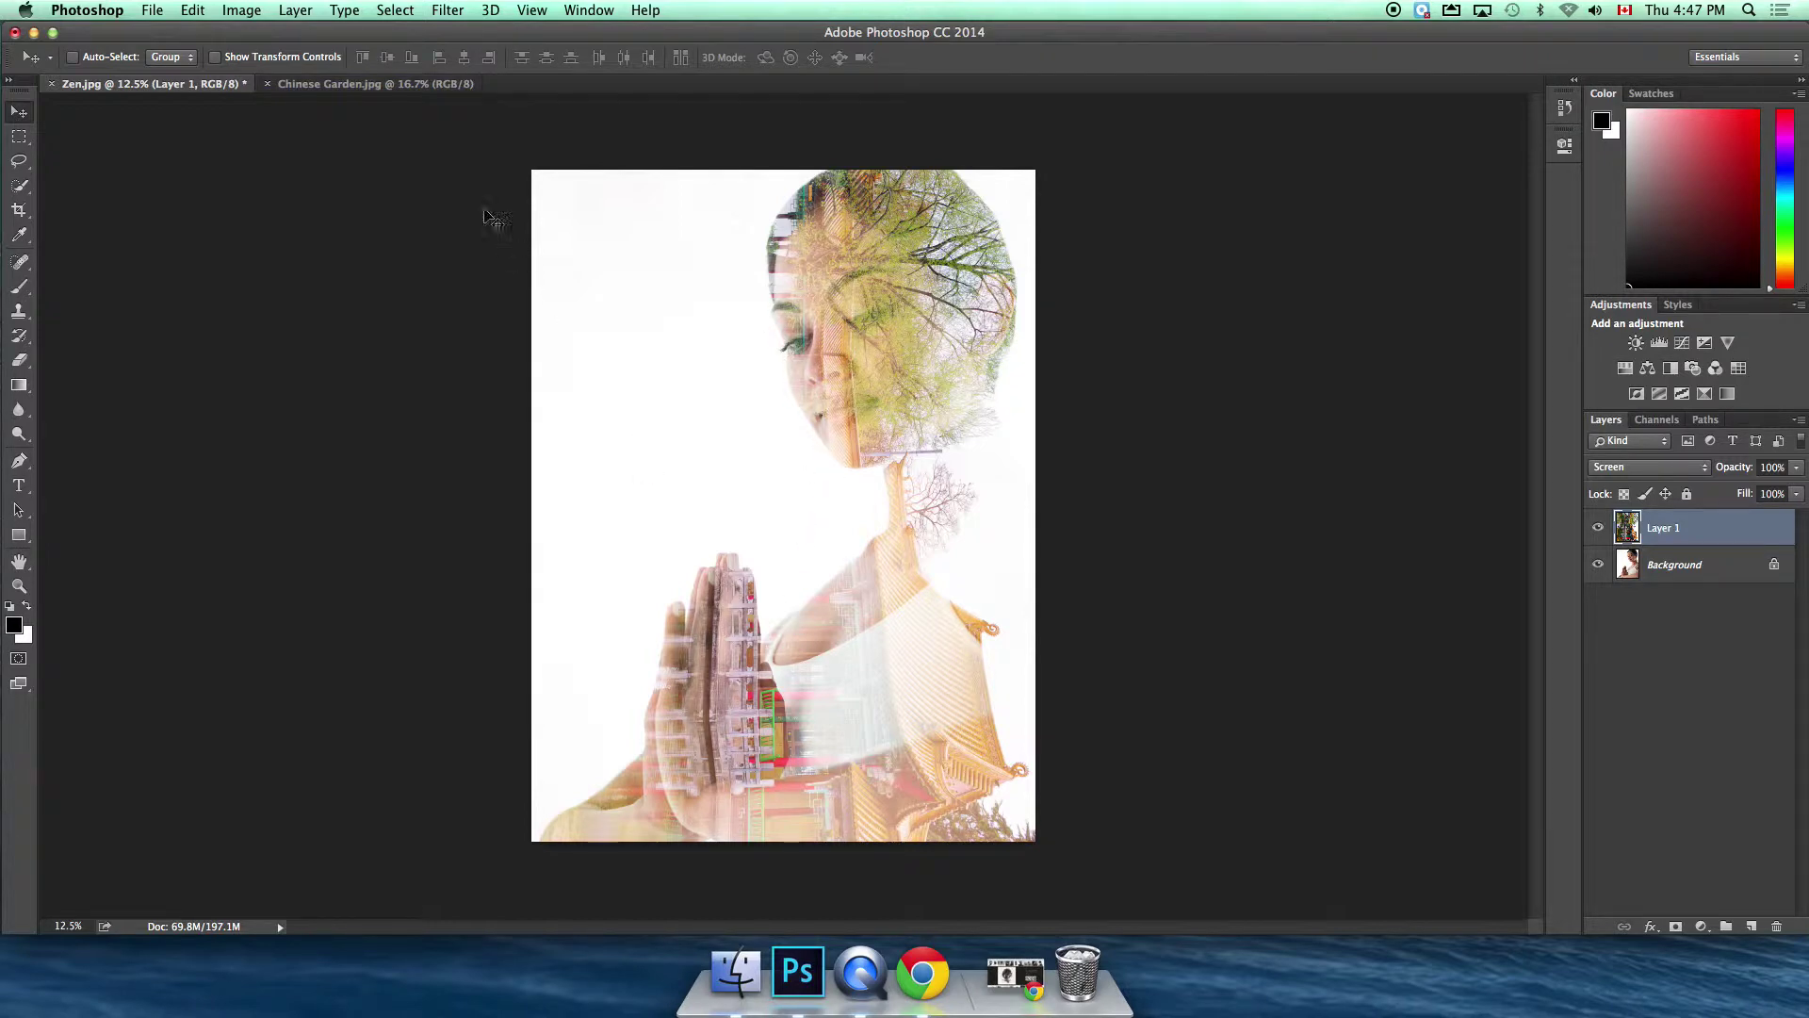
- Examine the original Chinese Garden.jpg at 33.3% zoom and return to Zen.jpg
left_click(363, 86)
left_click(19, 585)
left_click(806, 421)
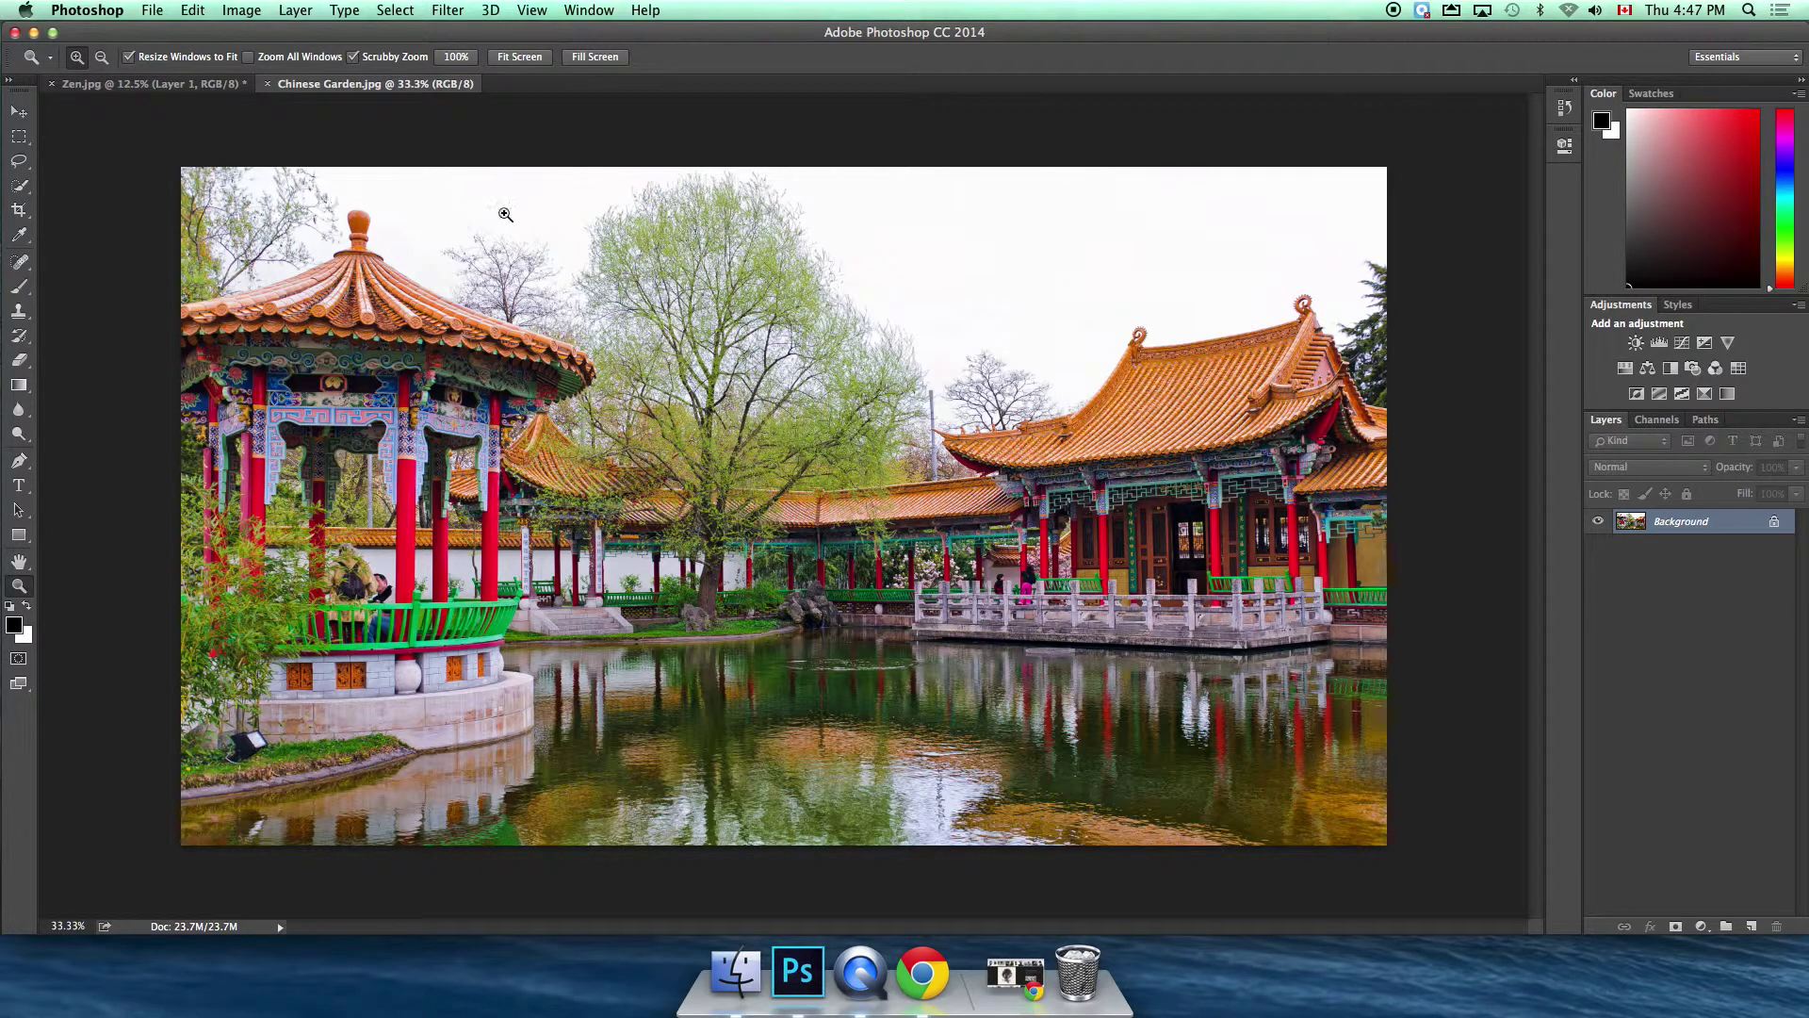
left_click(165, 86)
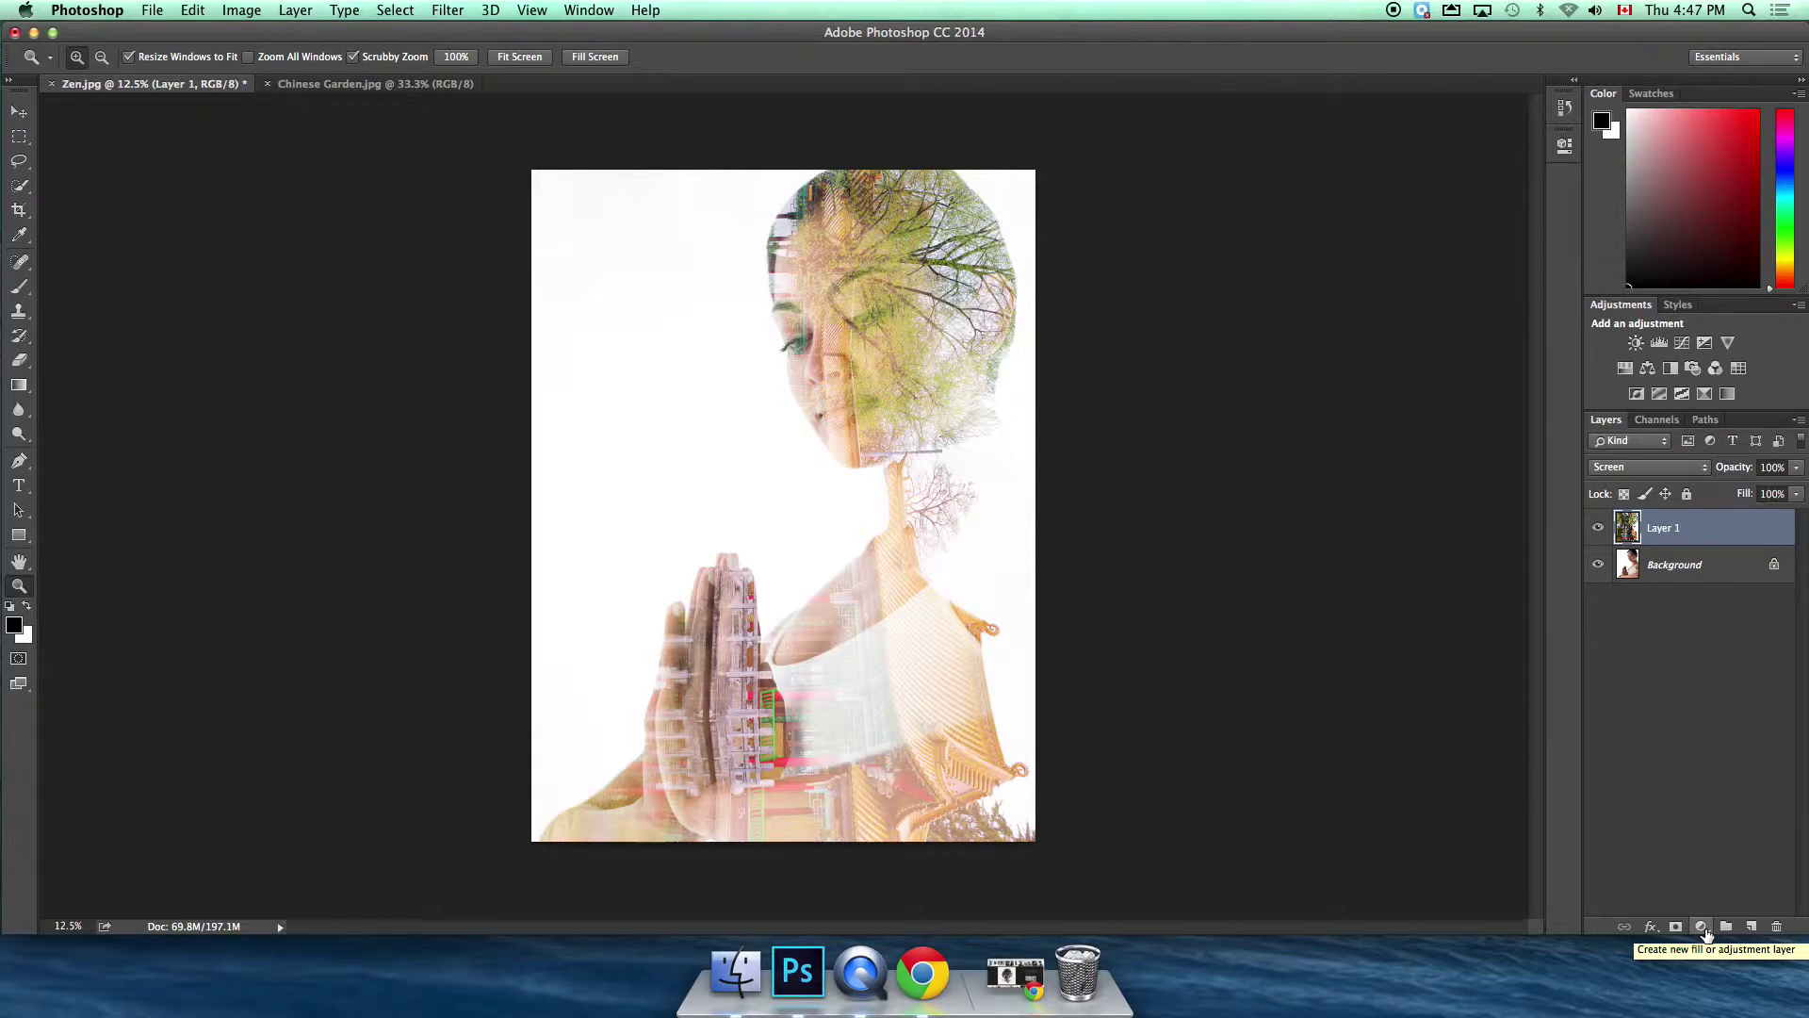
- Add a Gradient Map adjustment layer above the garden layer and open its gradient presets
left_click(1702, 928)
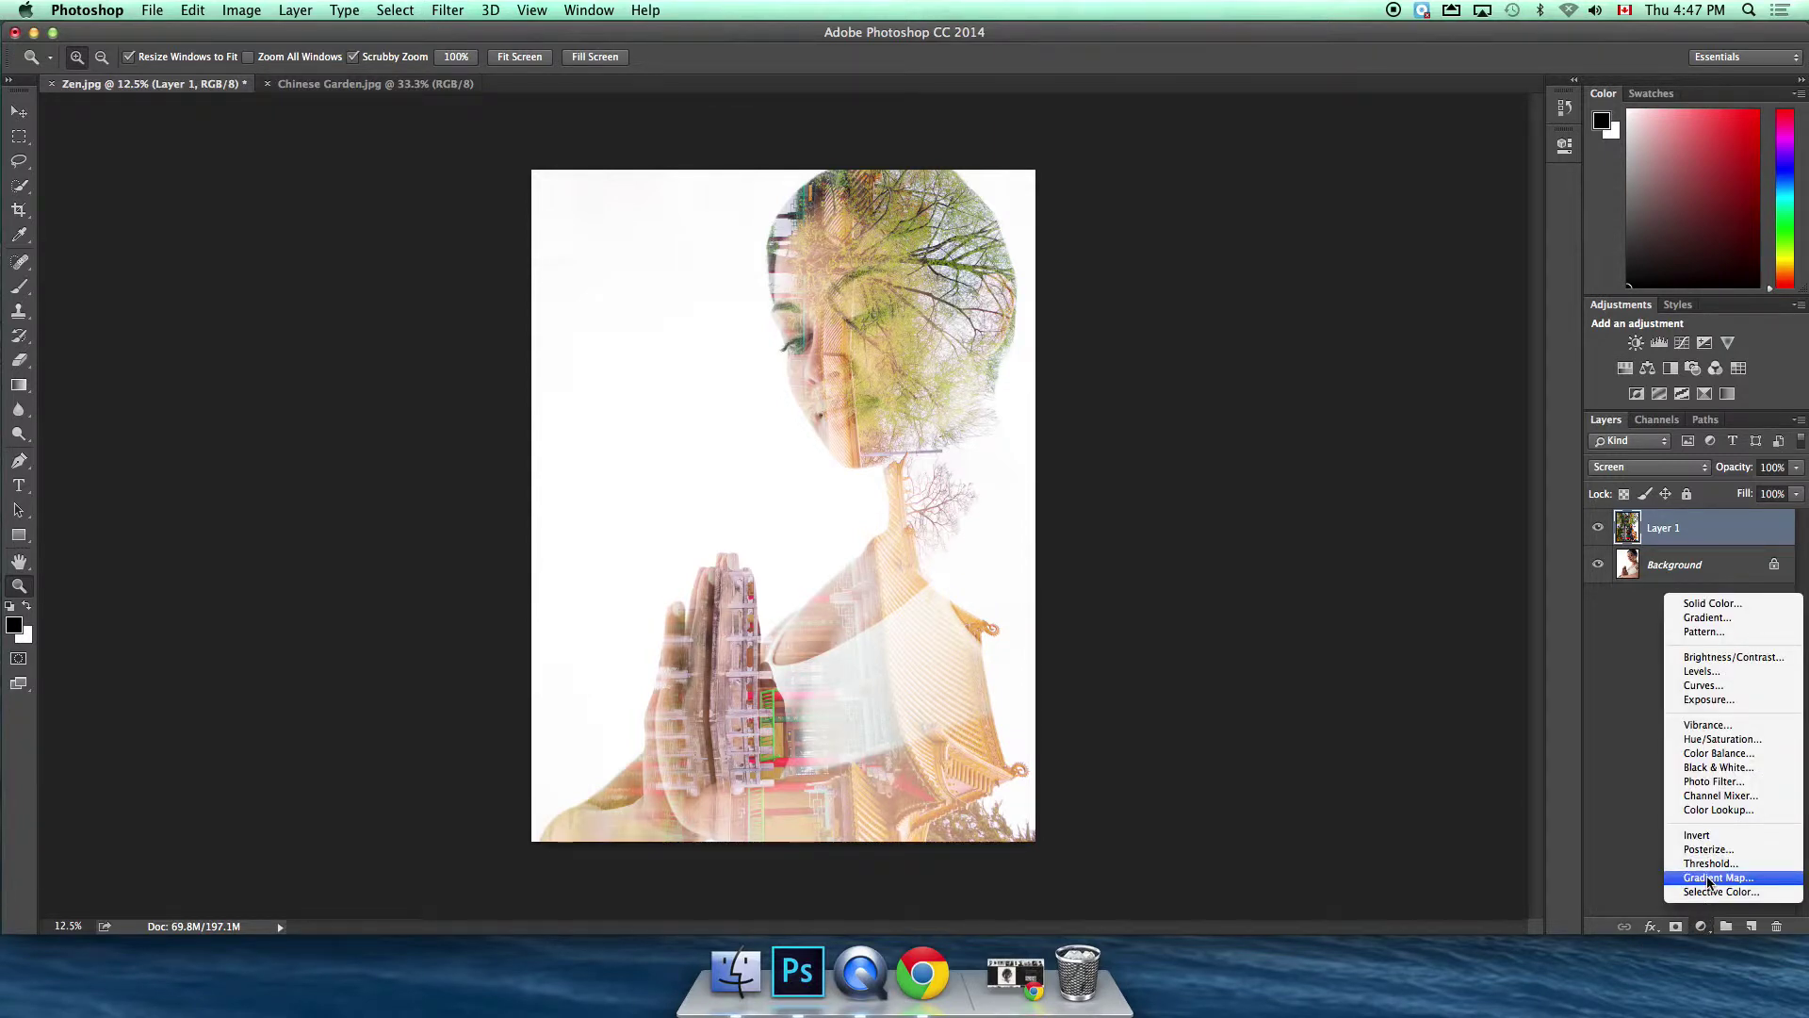
left_click(1708, 880)
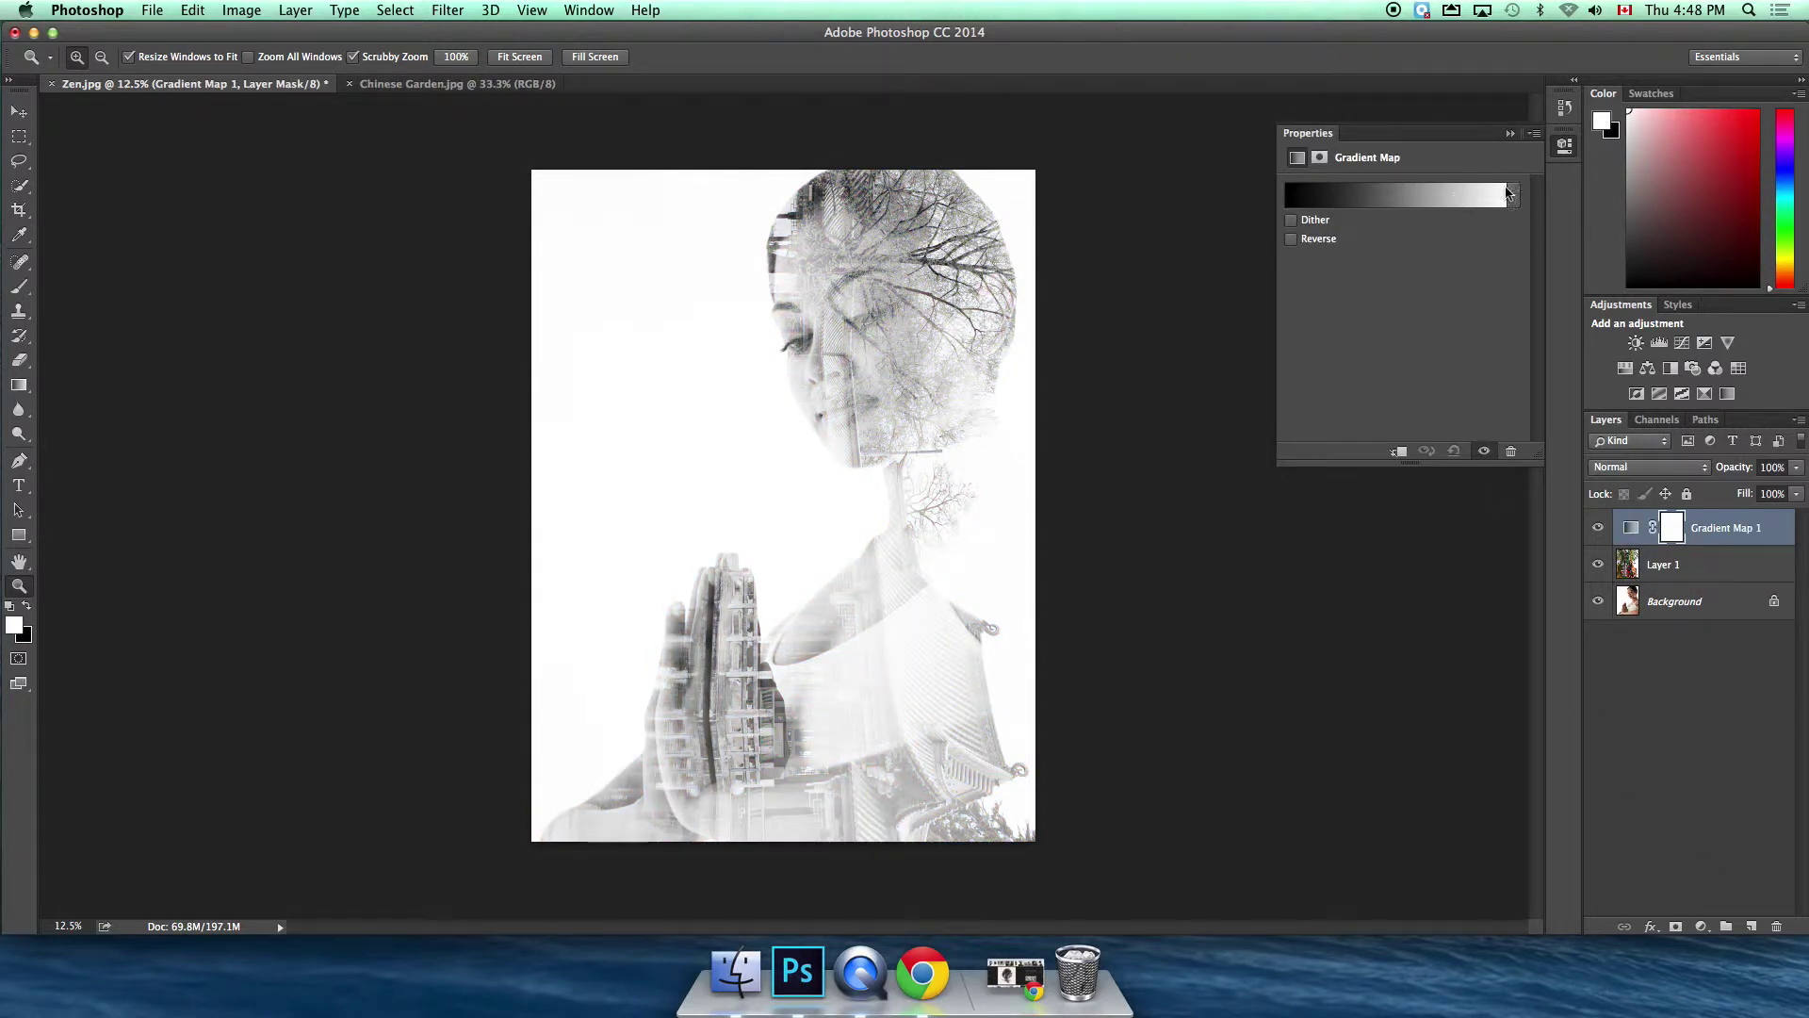
left_click(1513, 194)
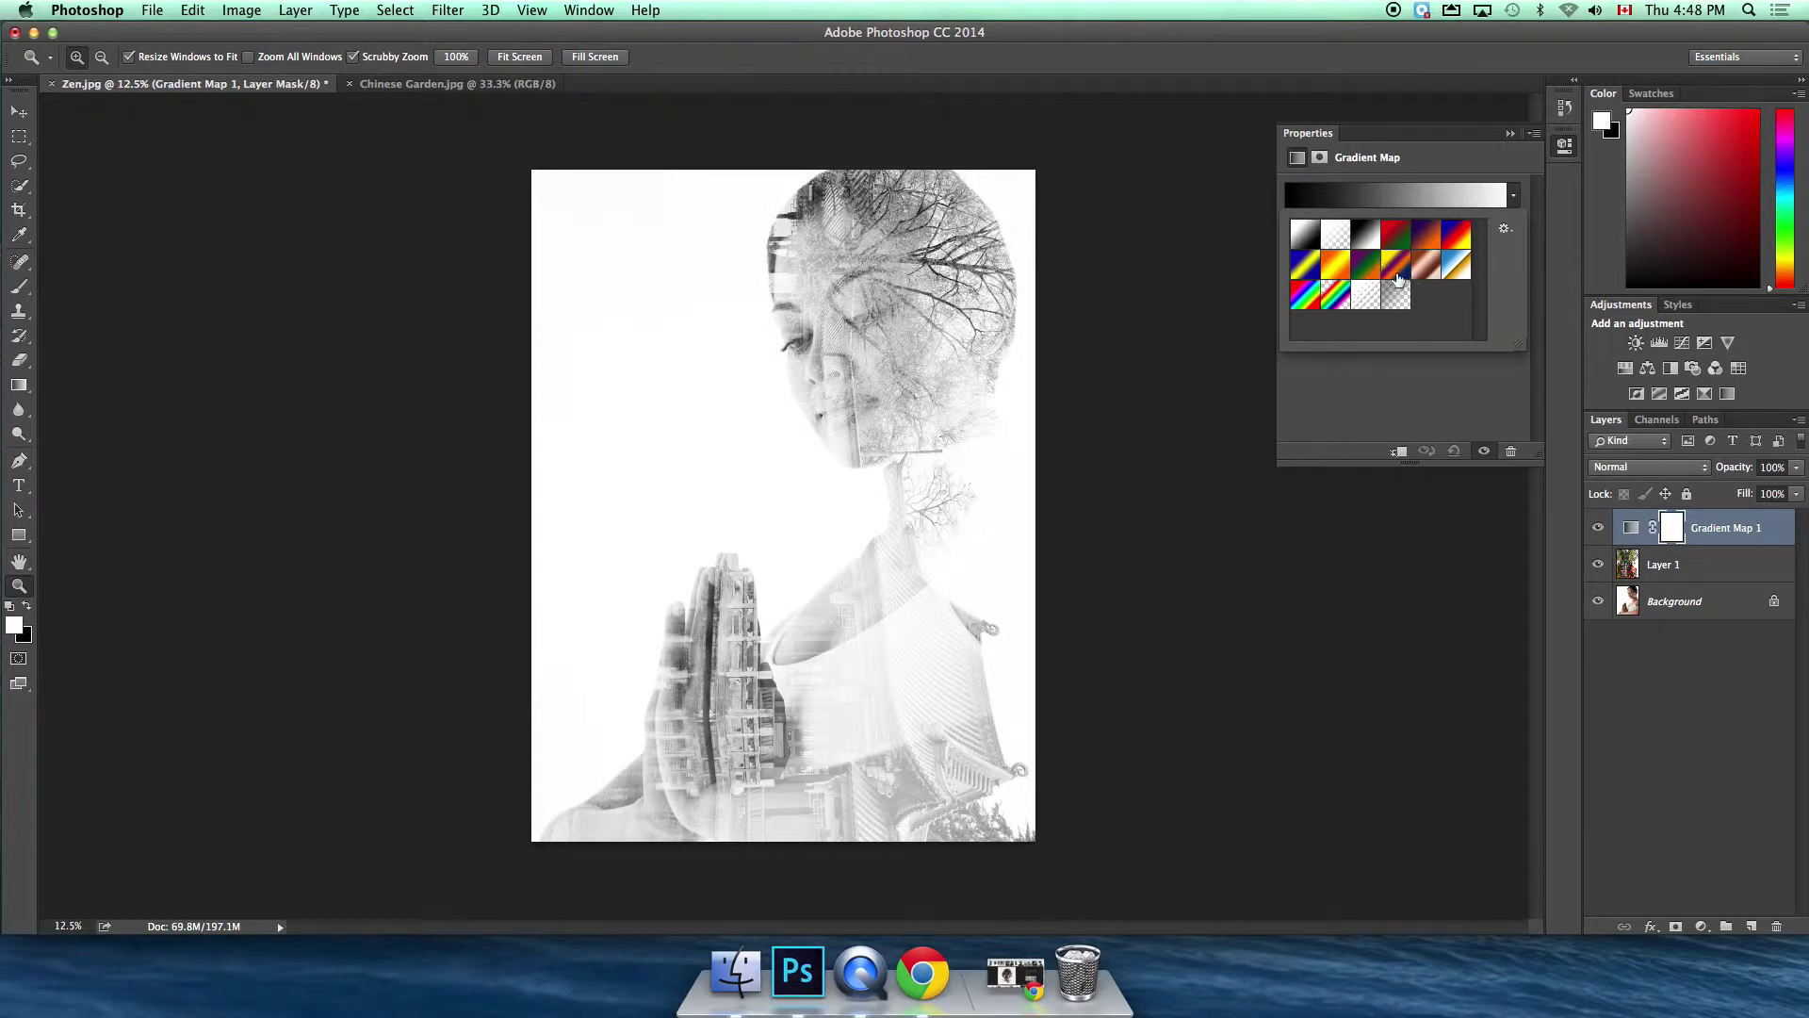
left_click(1513, 198)
left_click(1514, 198)
- Append the Photographic Toning gradients to the Gradient Map's presets and enlarge the preset list to show them all
left_click(1505, 231)
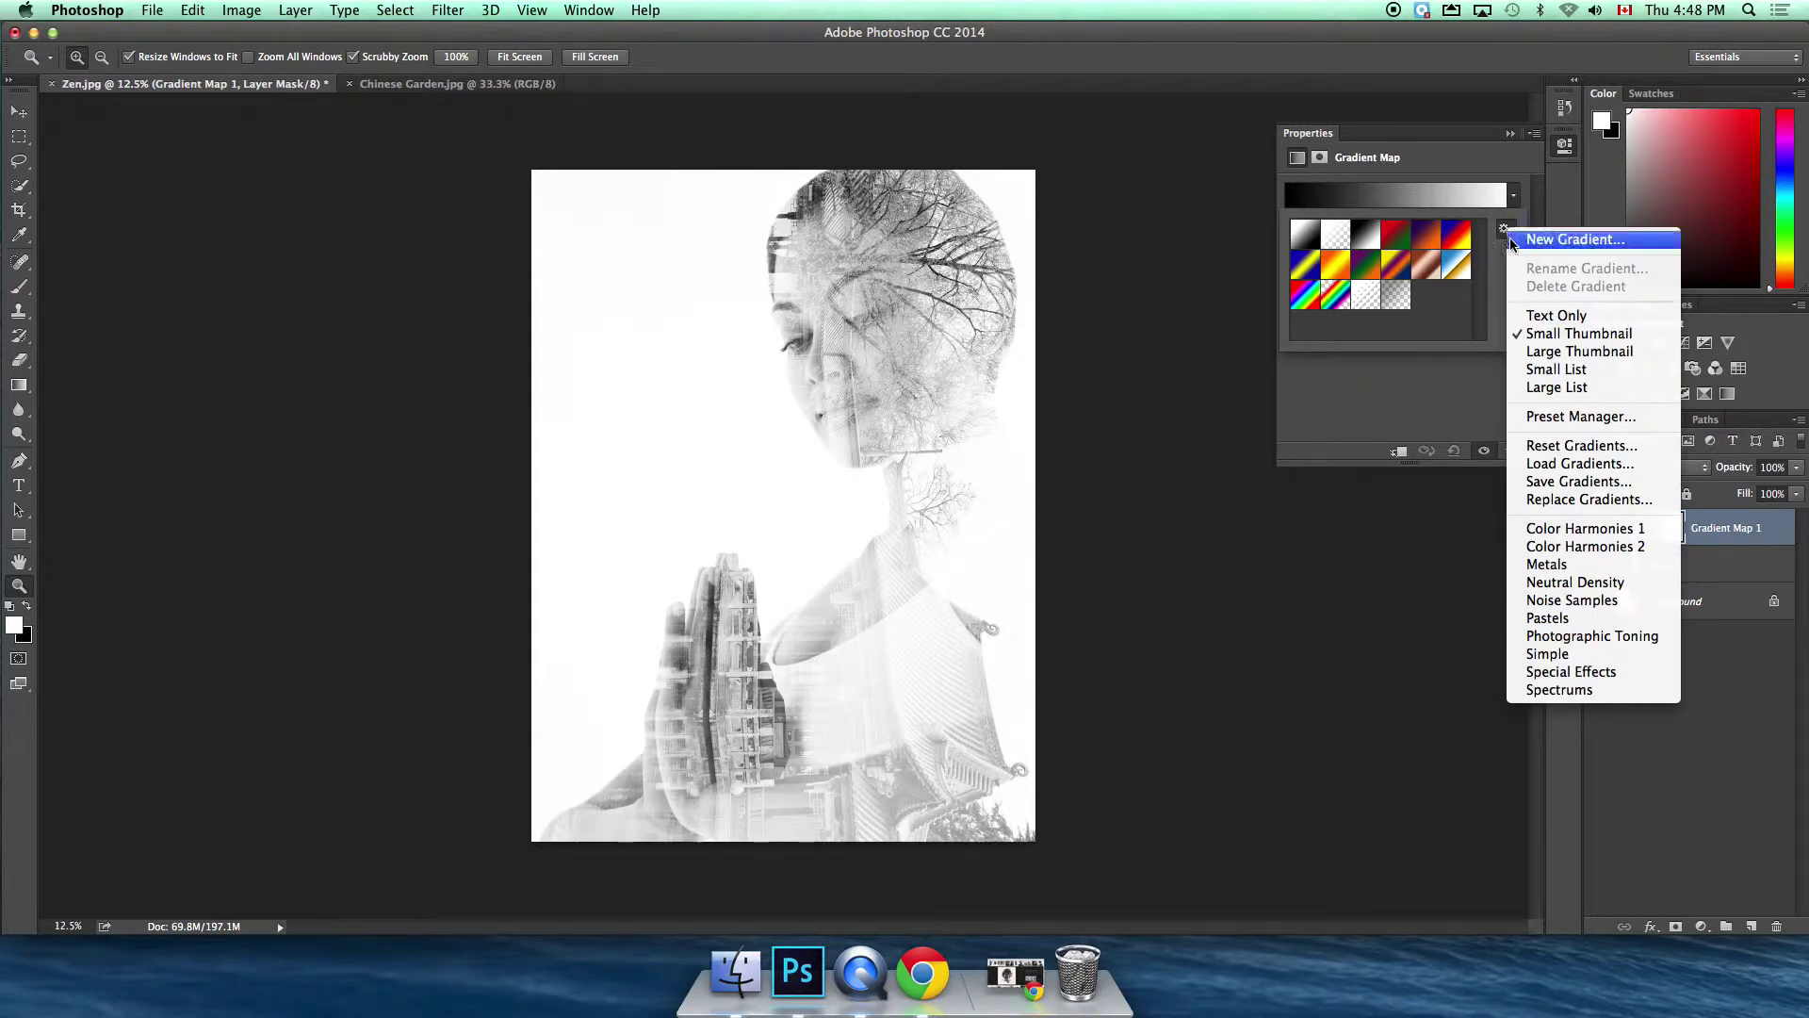
left_click(1592, 636)
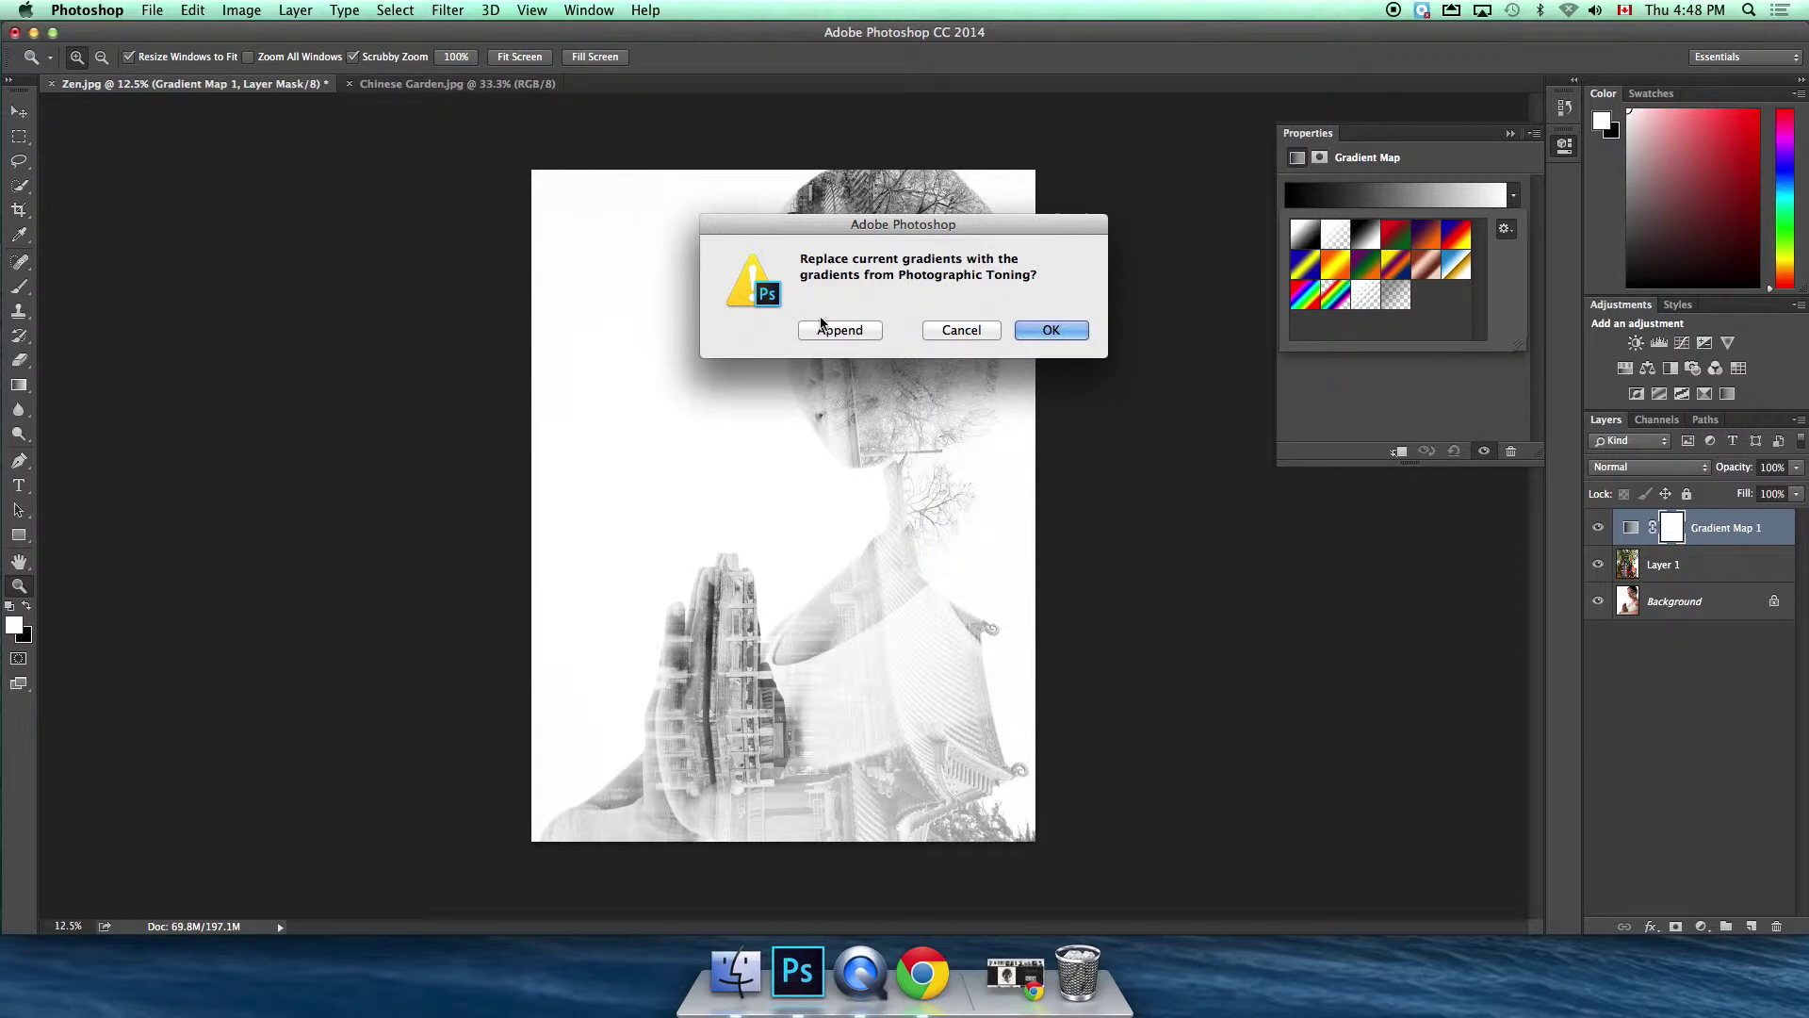
left_click(839, 330)
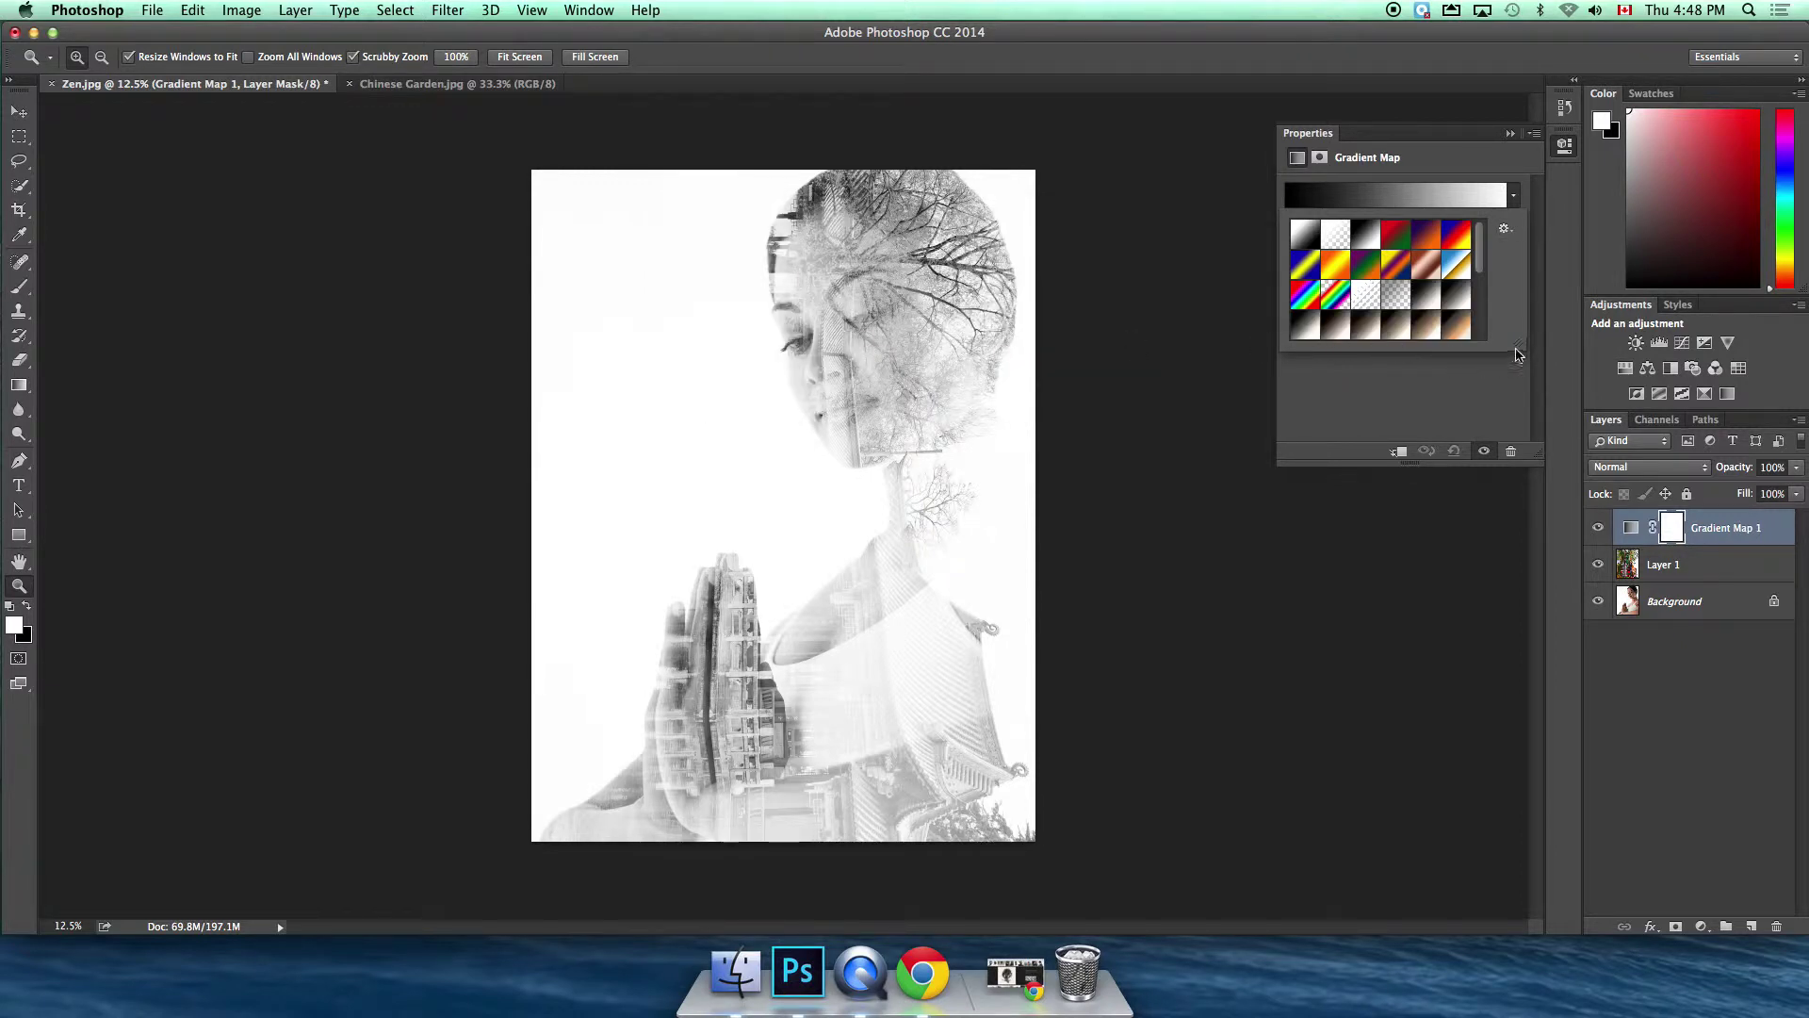
left_click_drag(1519, 358, 1536, 680)
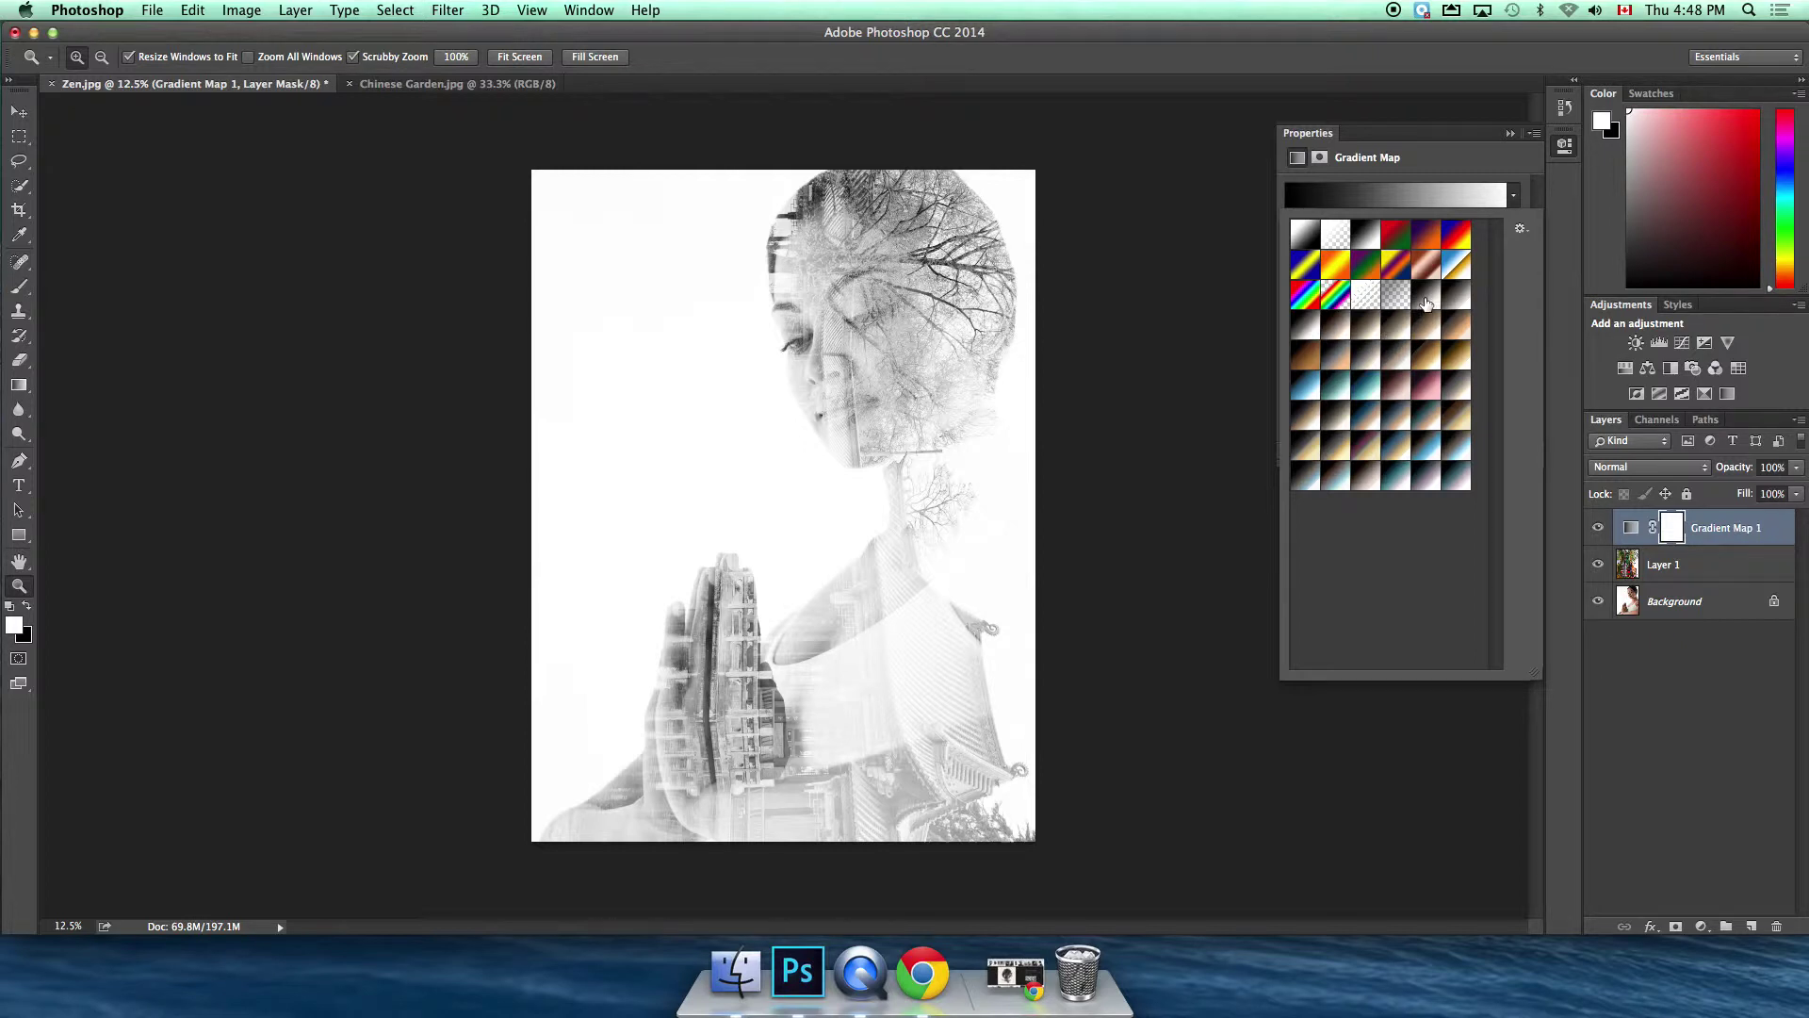
- Try the neutral, sepia, copper and gold Photographic Toning presets on the Gradient Map
left_click(1457, 297)
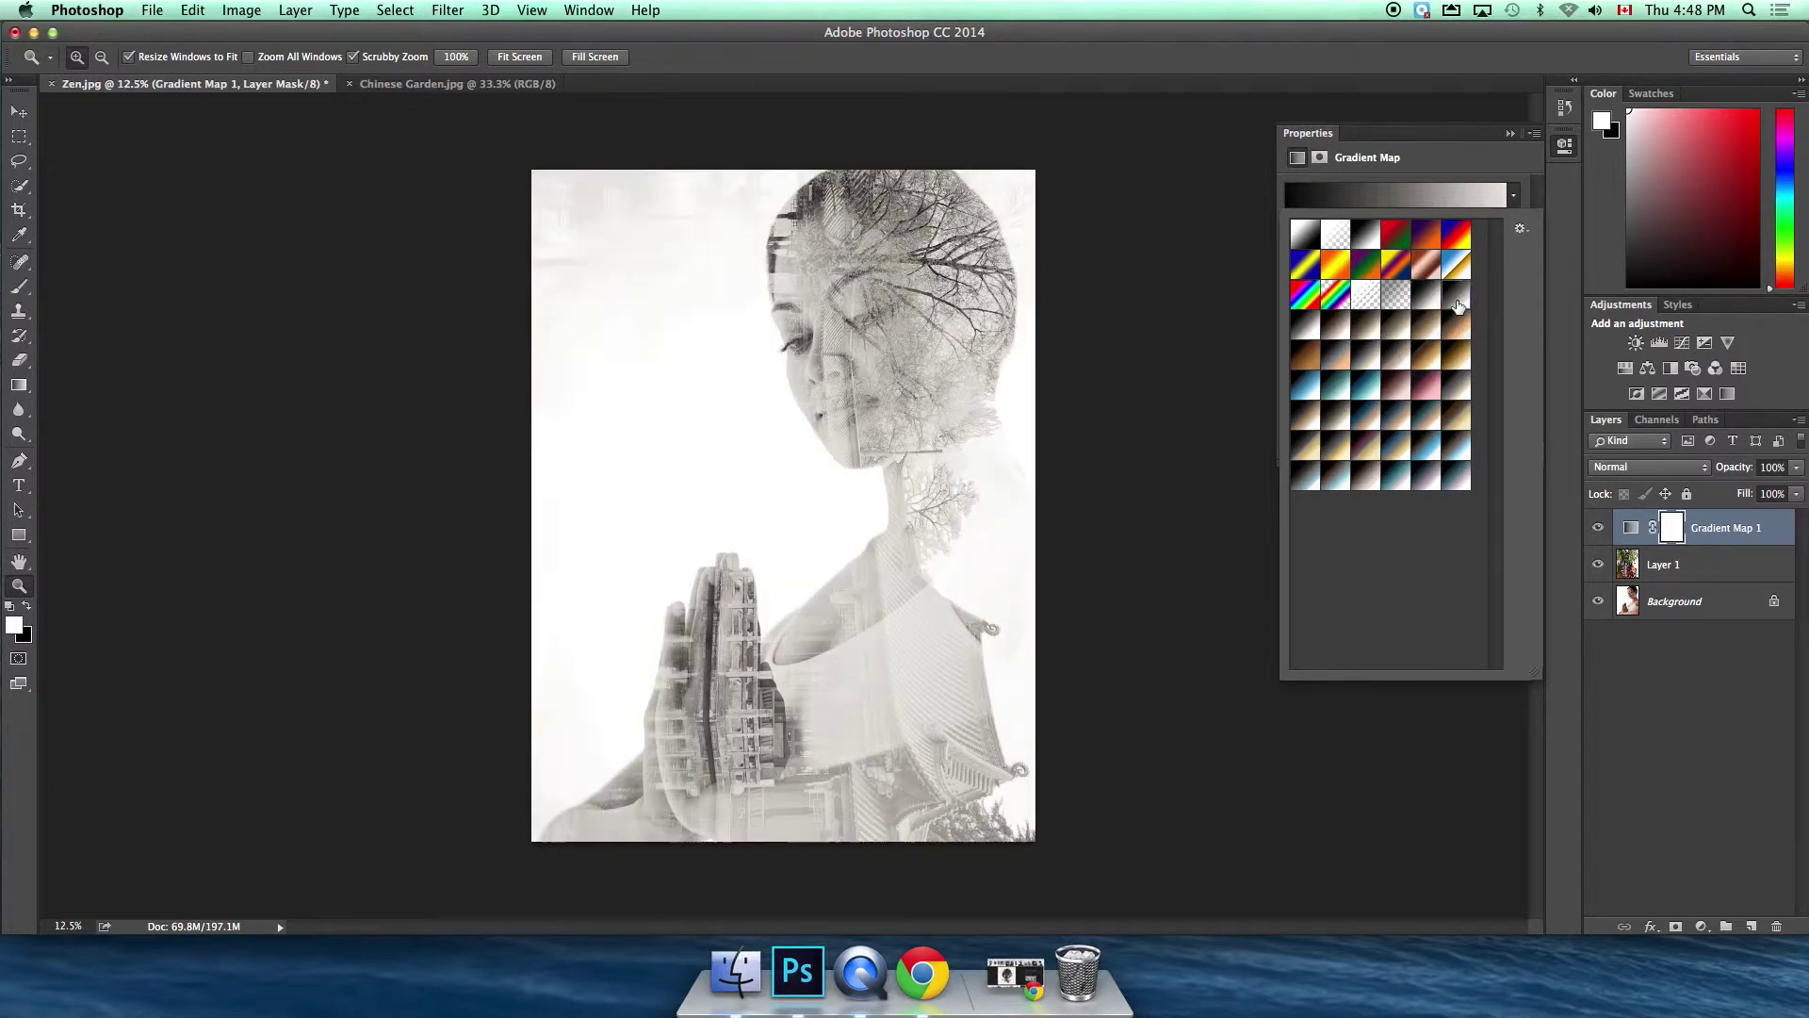
left_click(1307, 328)
left_click(1338, 330)
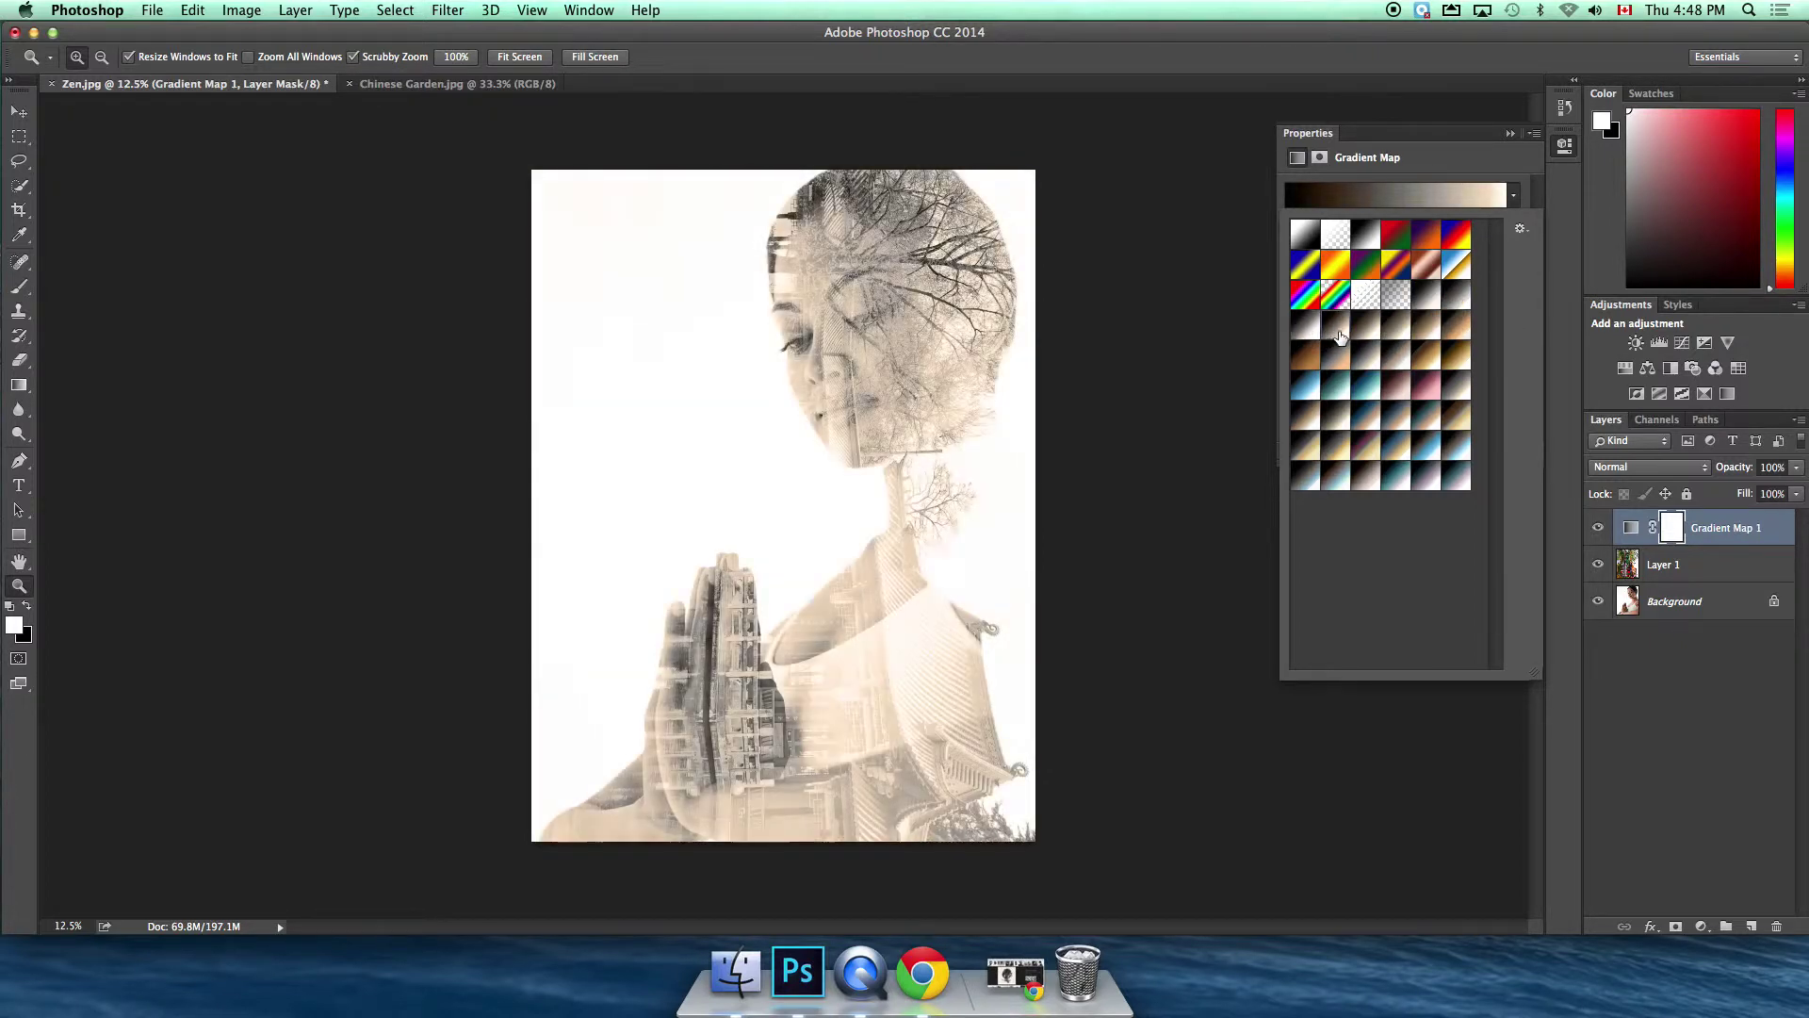
left_click(1368, 328)
left_click(1397, 328)
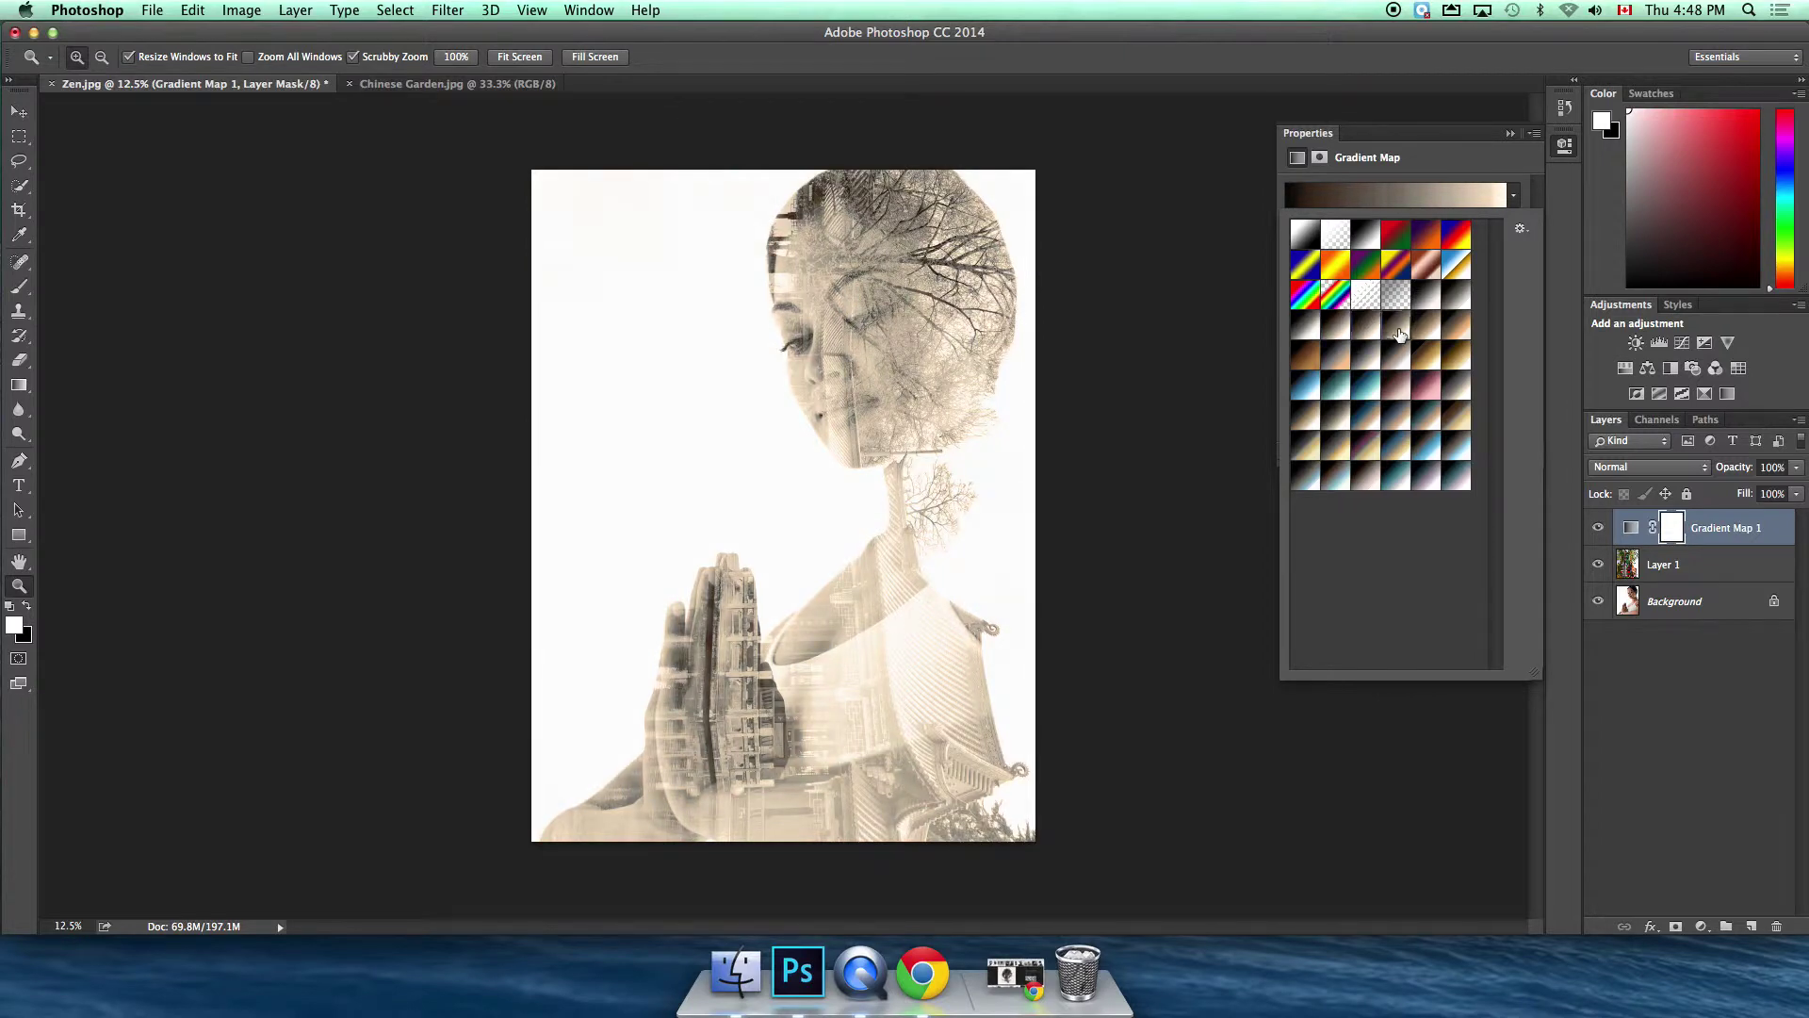
left_click(1457, 328)
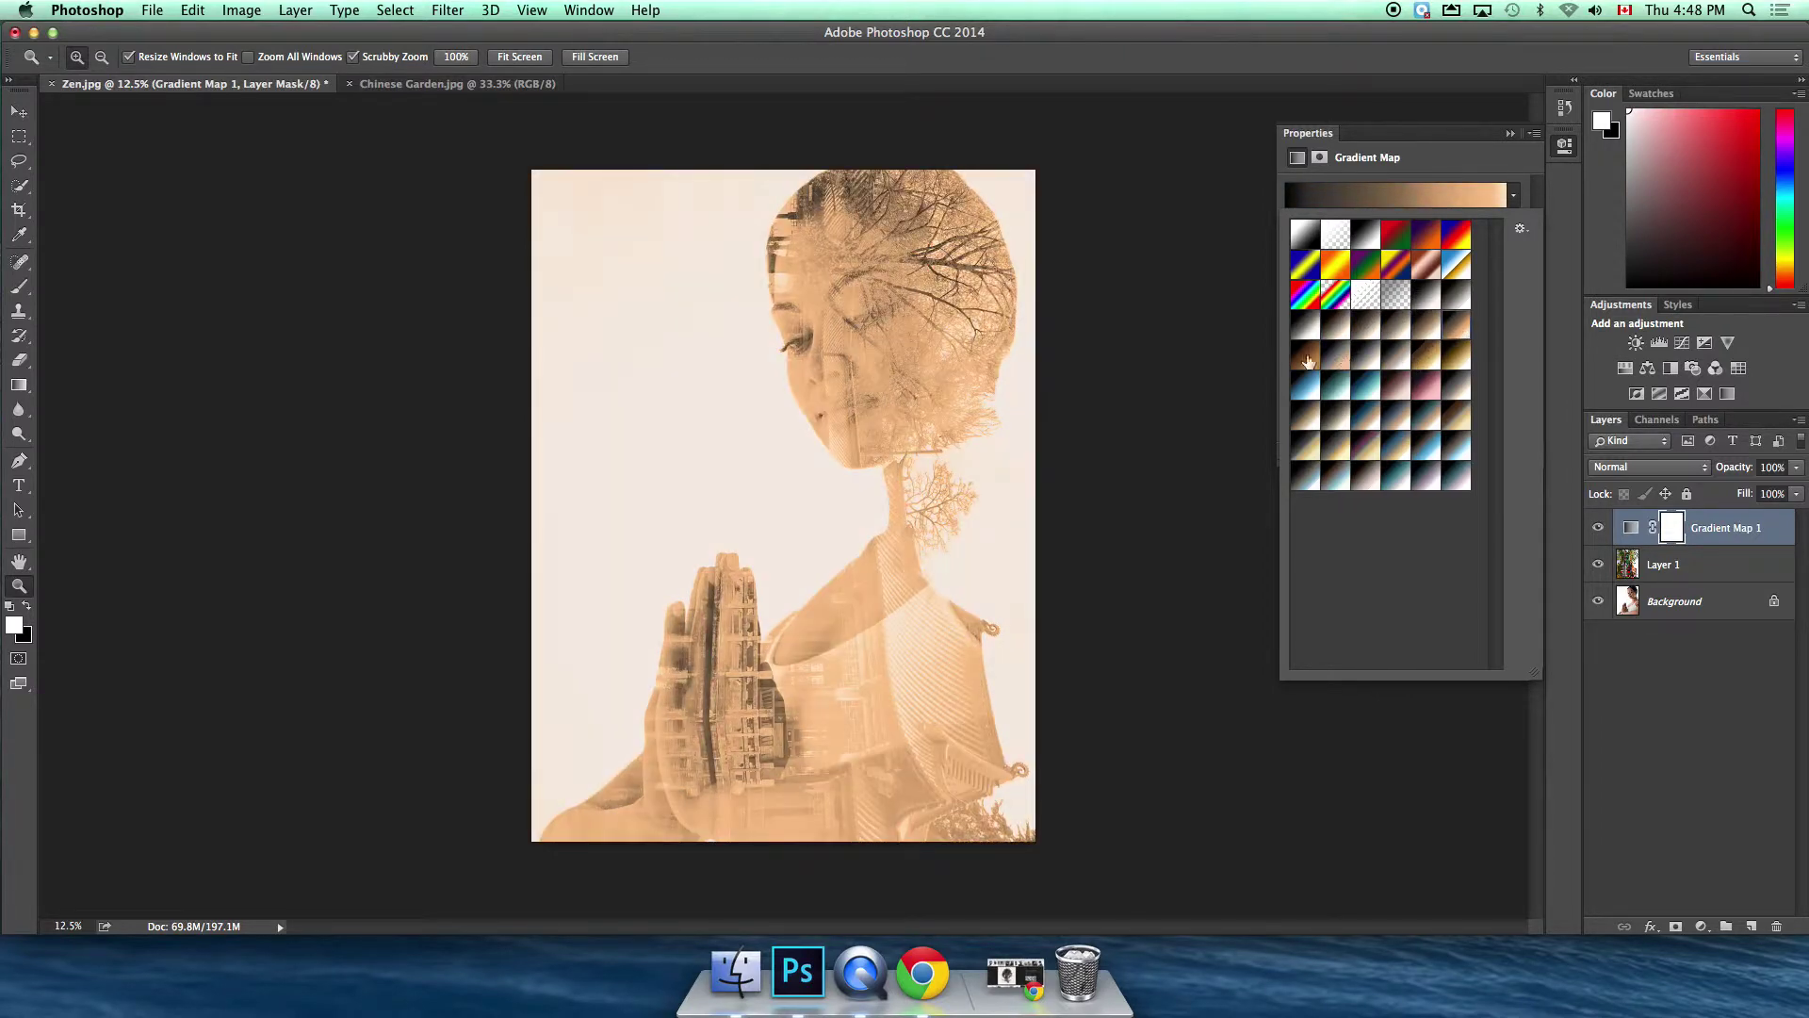
left_click(1304, 356)
left_click(1336, 356)
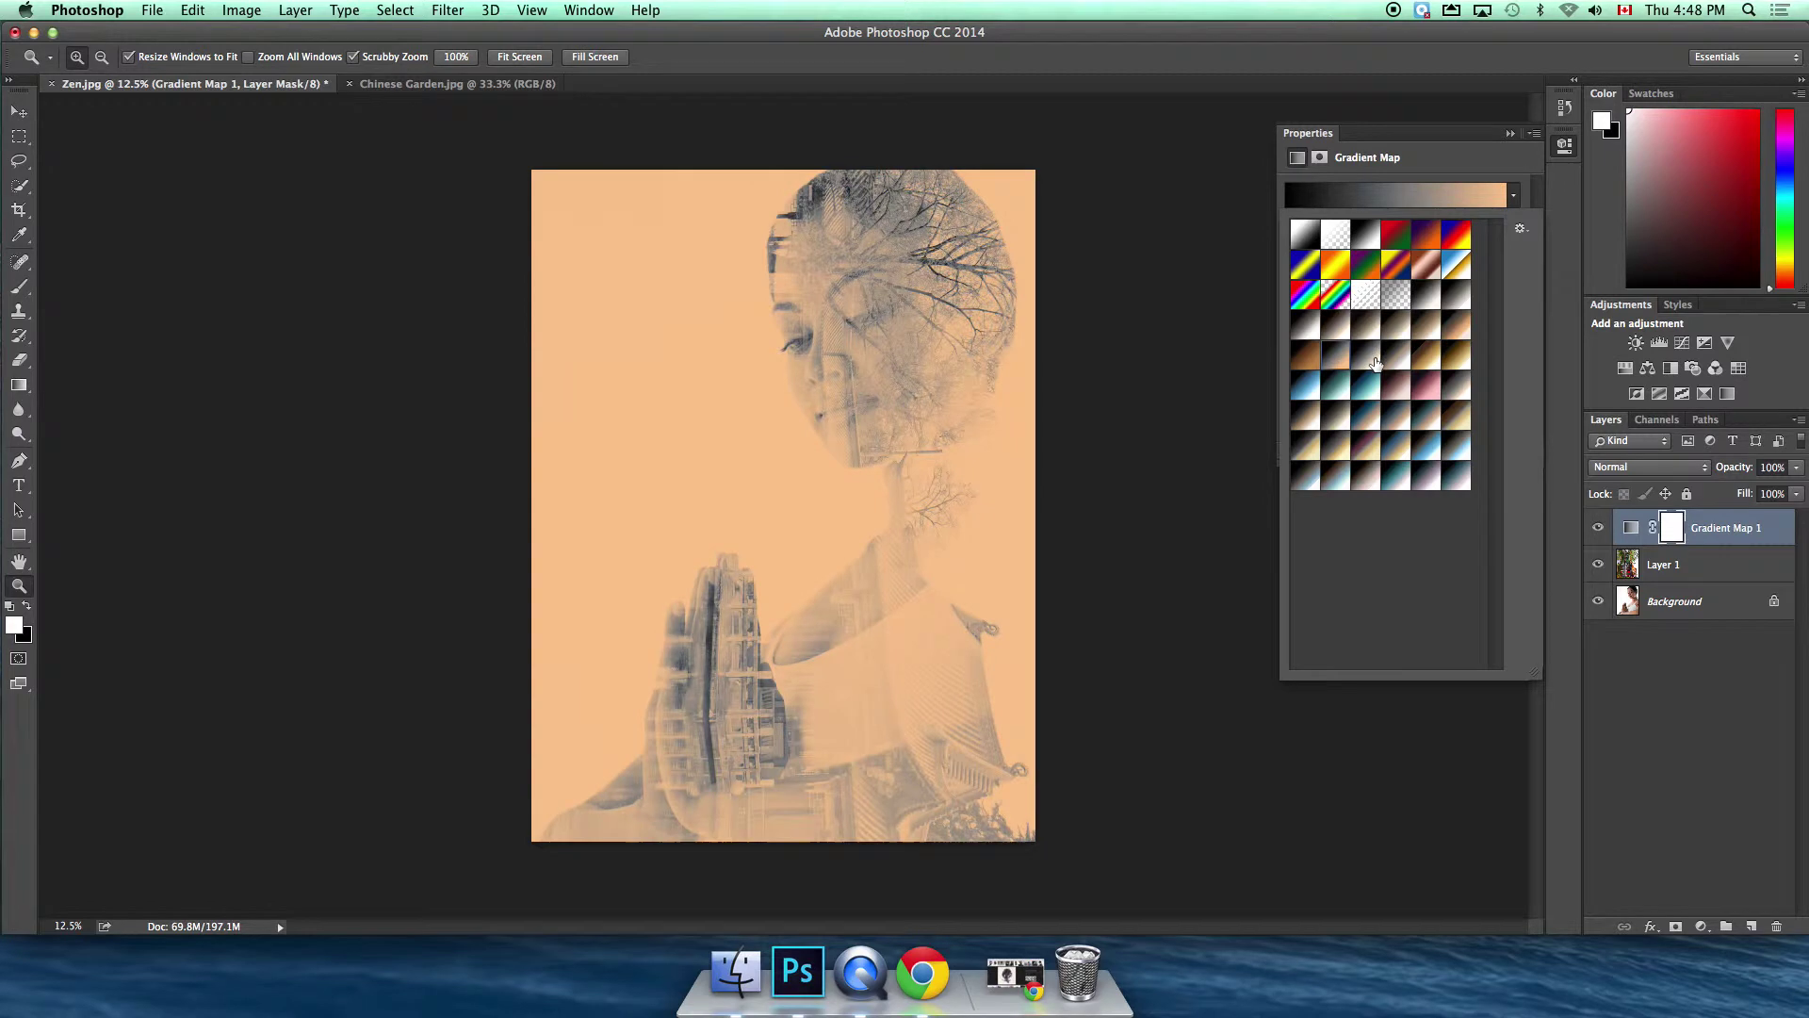
left_click(1367, 363)
left_click(1397, 365)
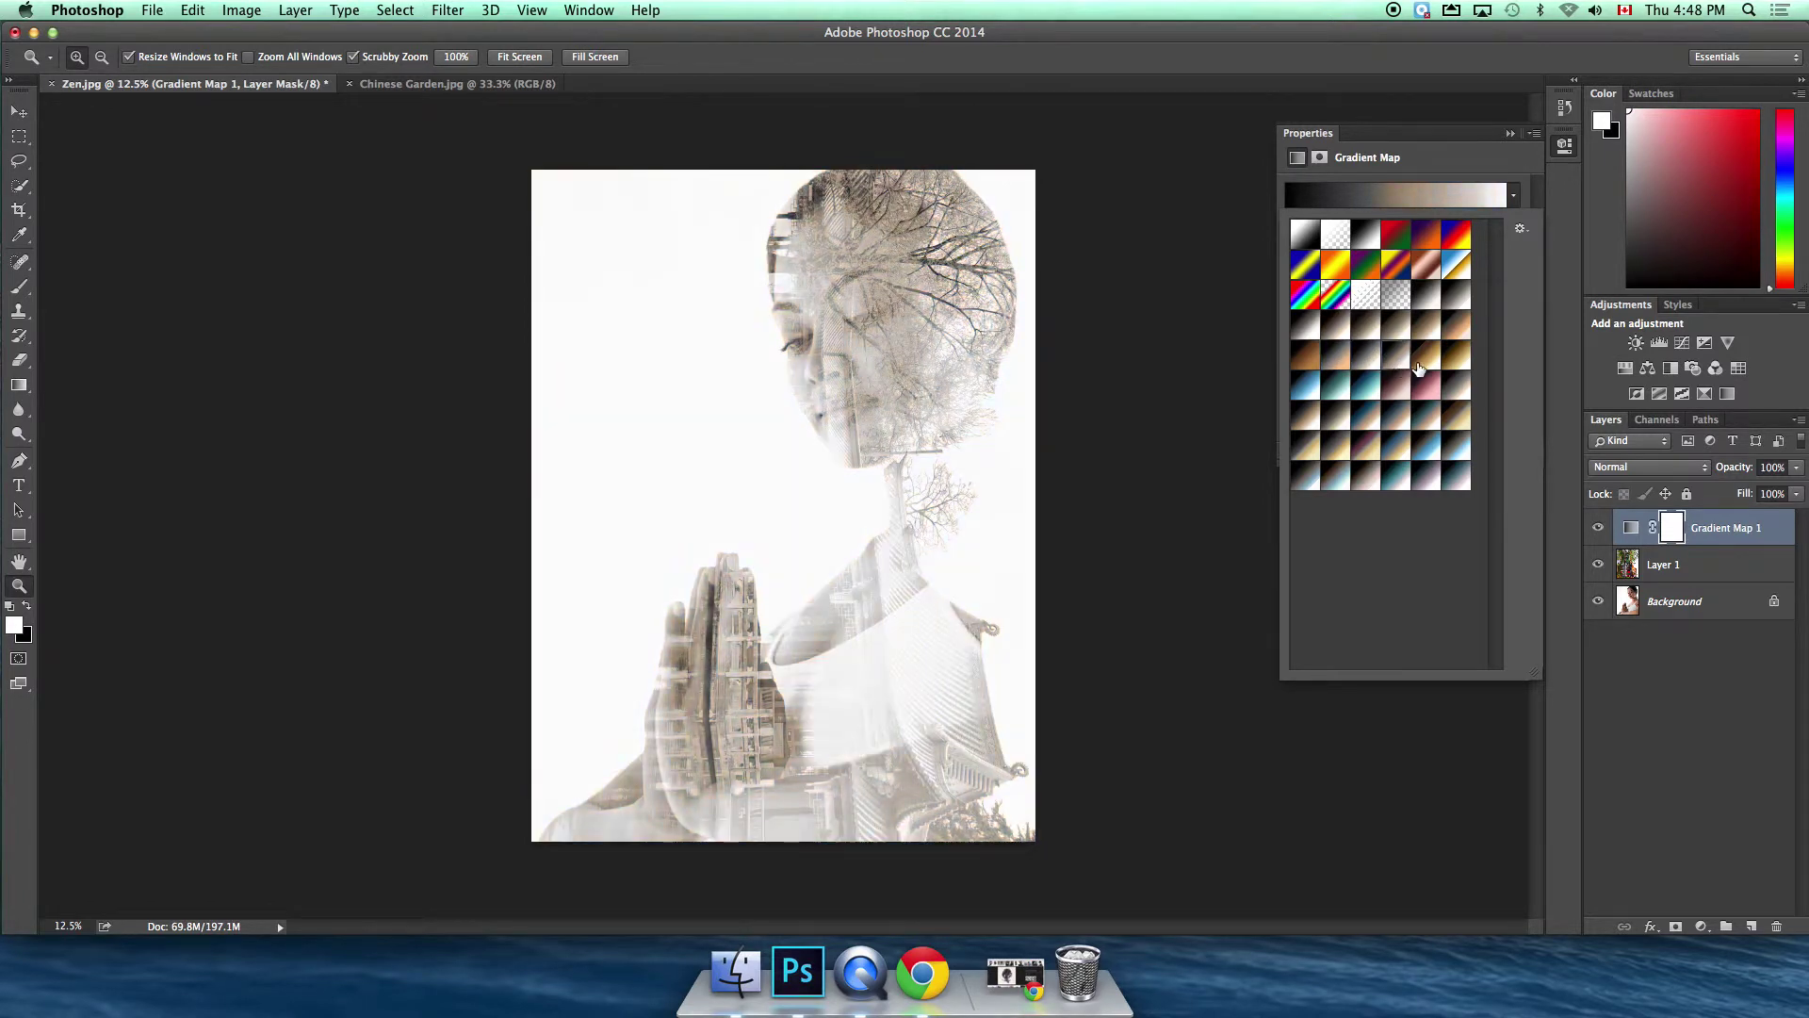
left_click(1425, 364)
left_click(1456, 365)
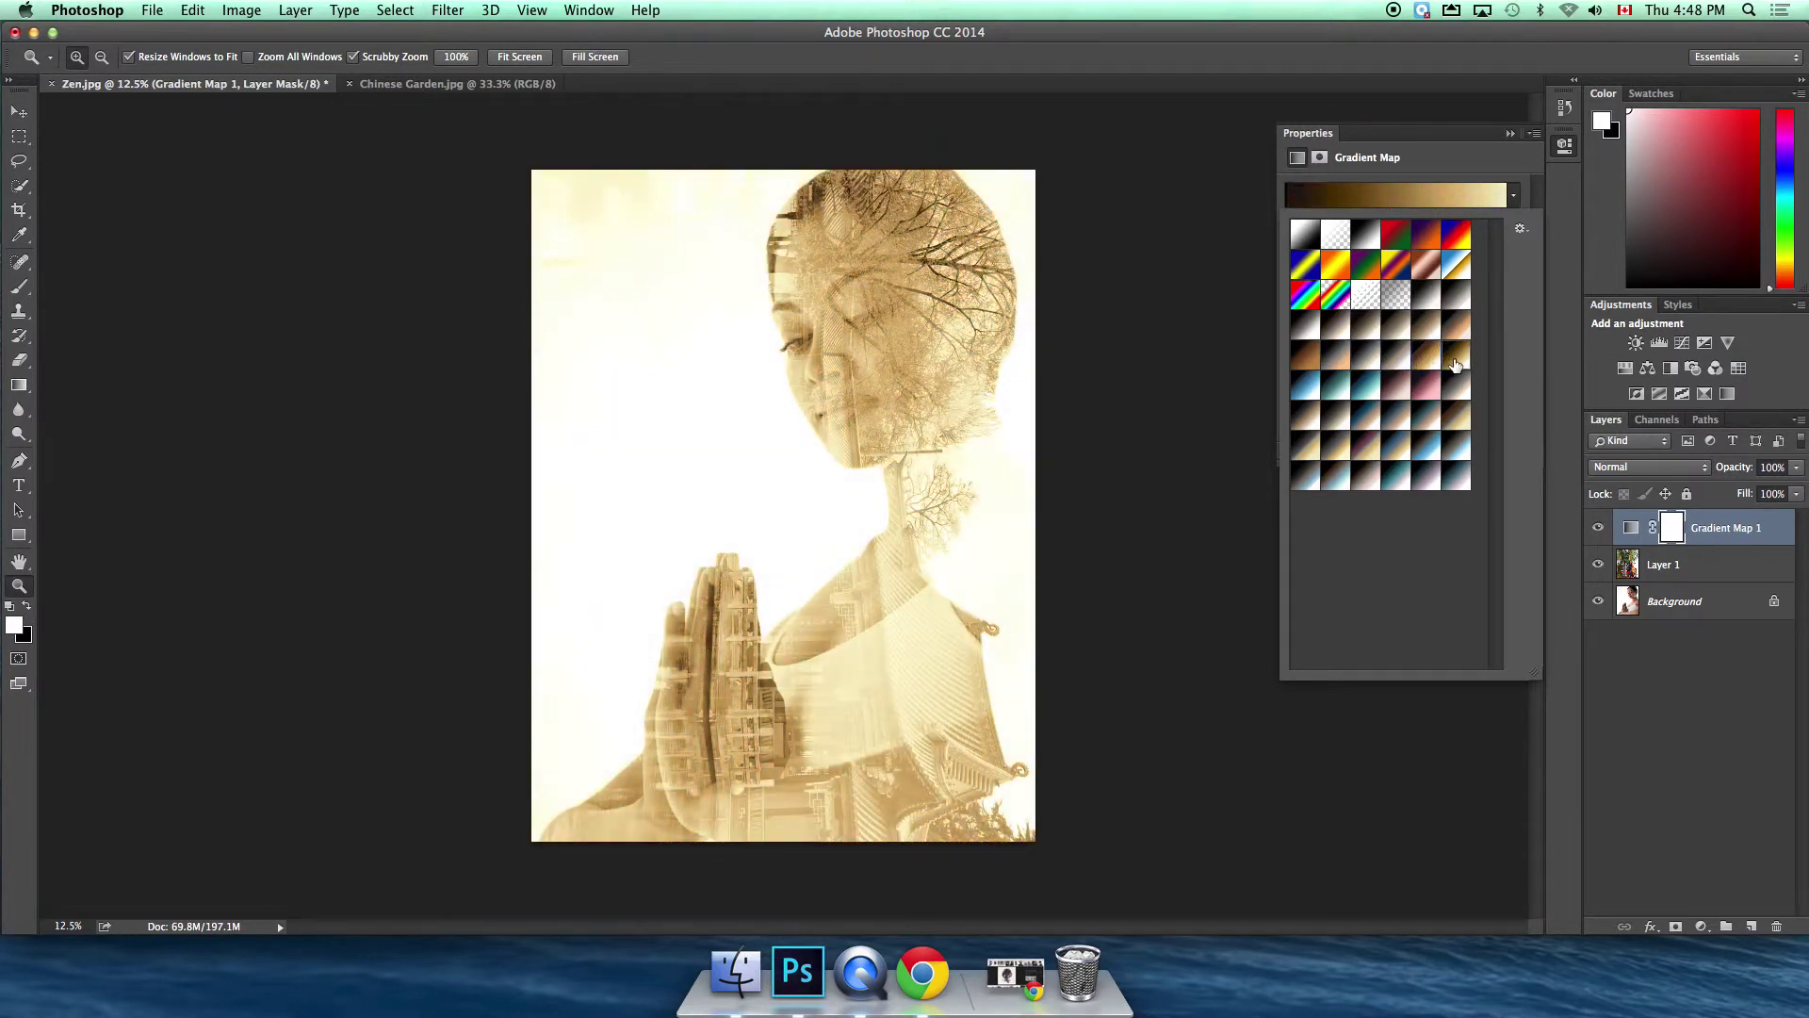
- Try the blue, teal, mauve and pink toning presets on the Gradient Map
left_click(1309, 384)
left_click(1336, 386)
left_click(1373, 391)
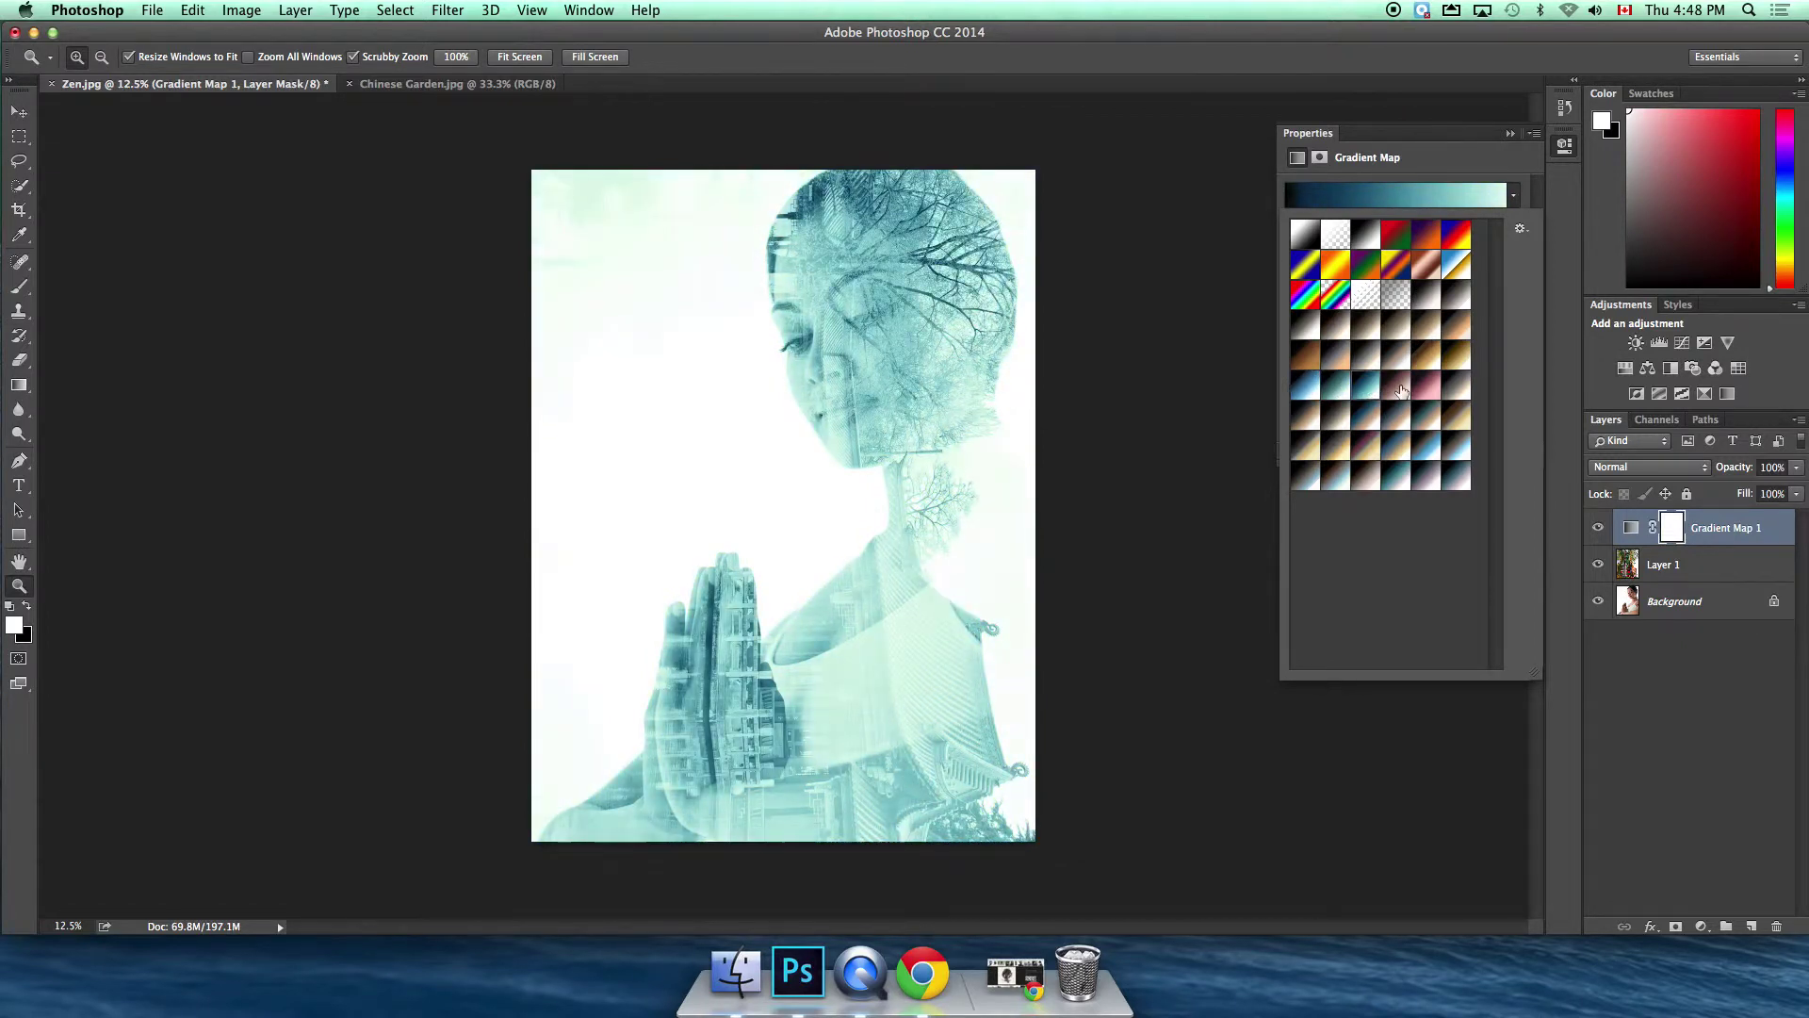
left_click(1400, 391)
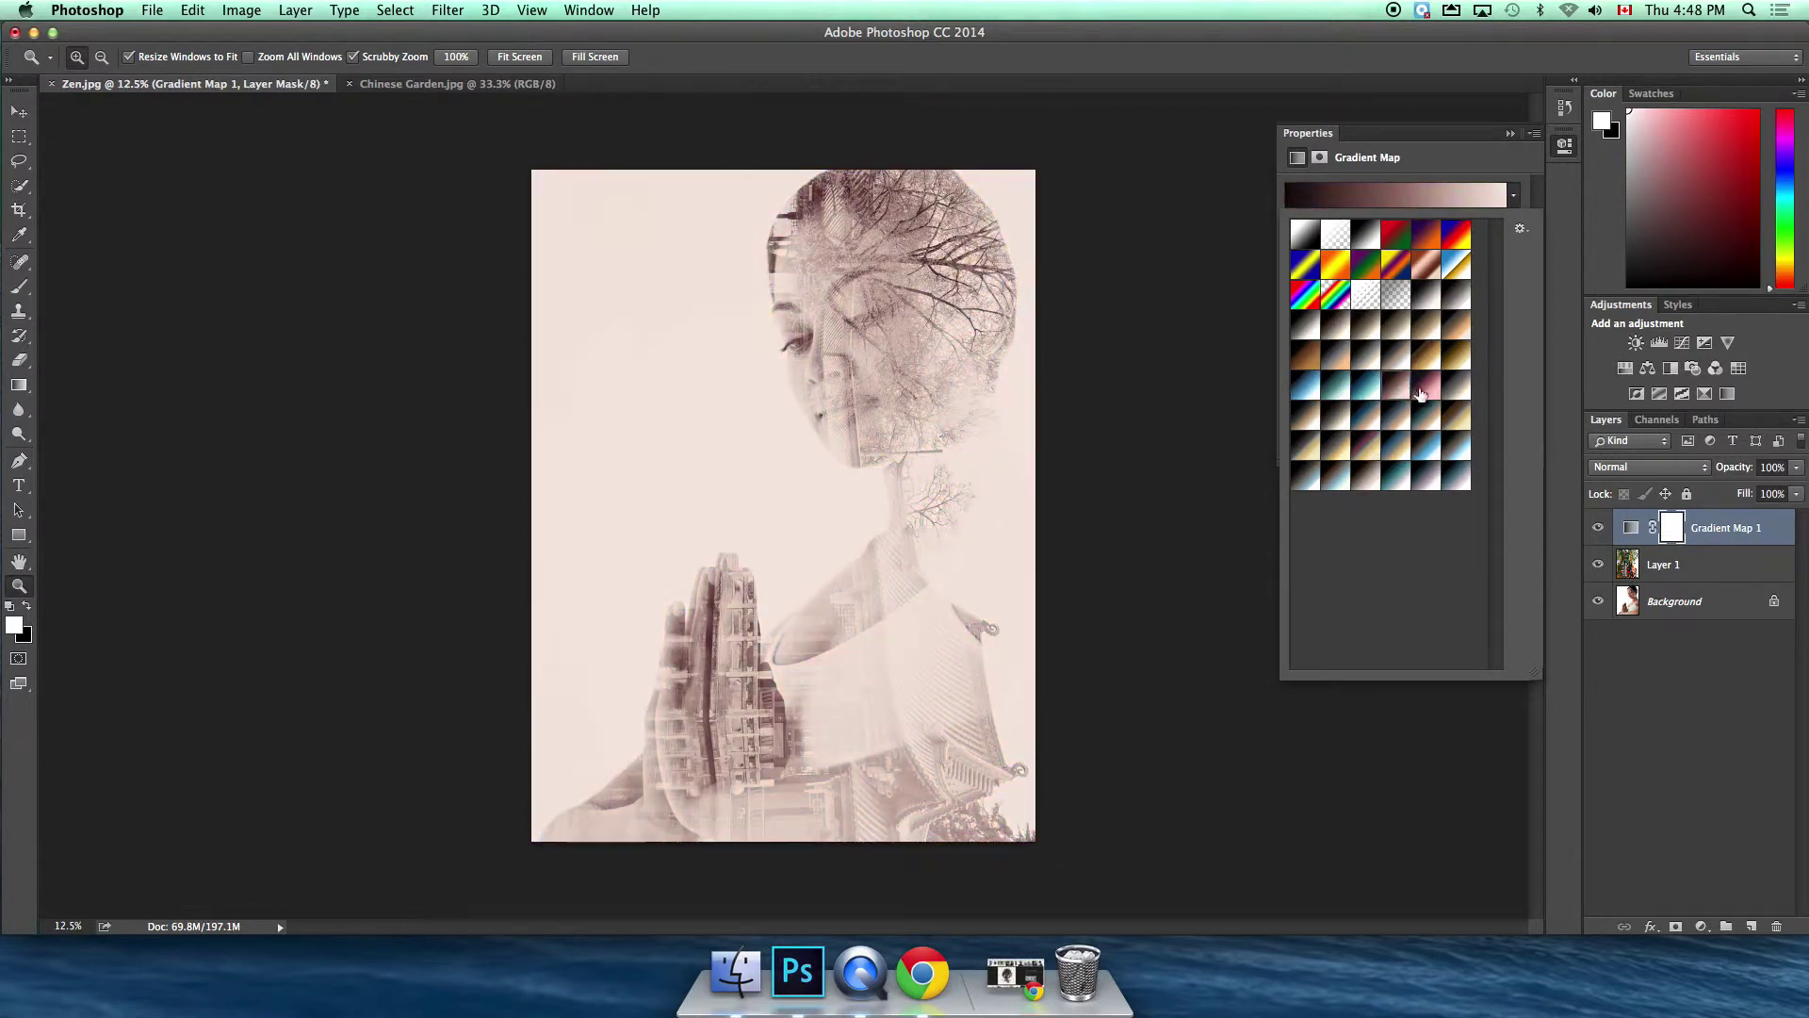
left_click(1426, 390)
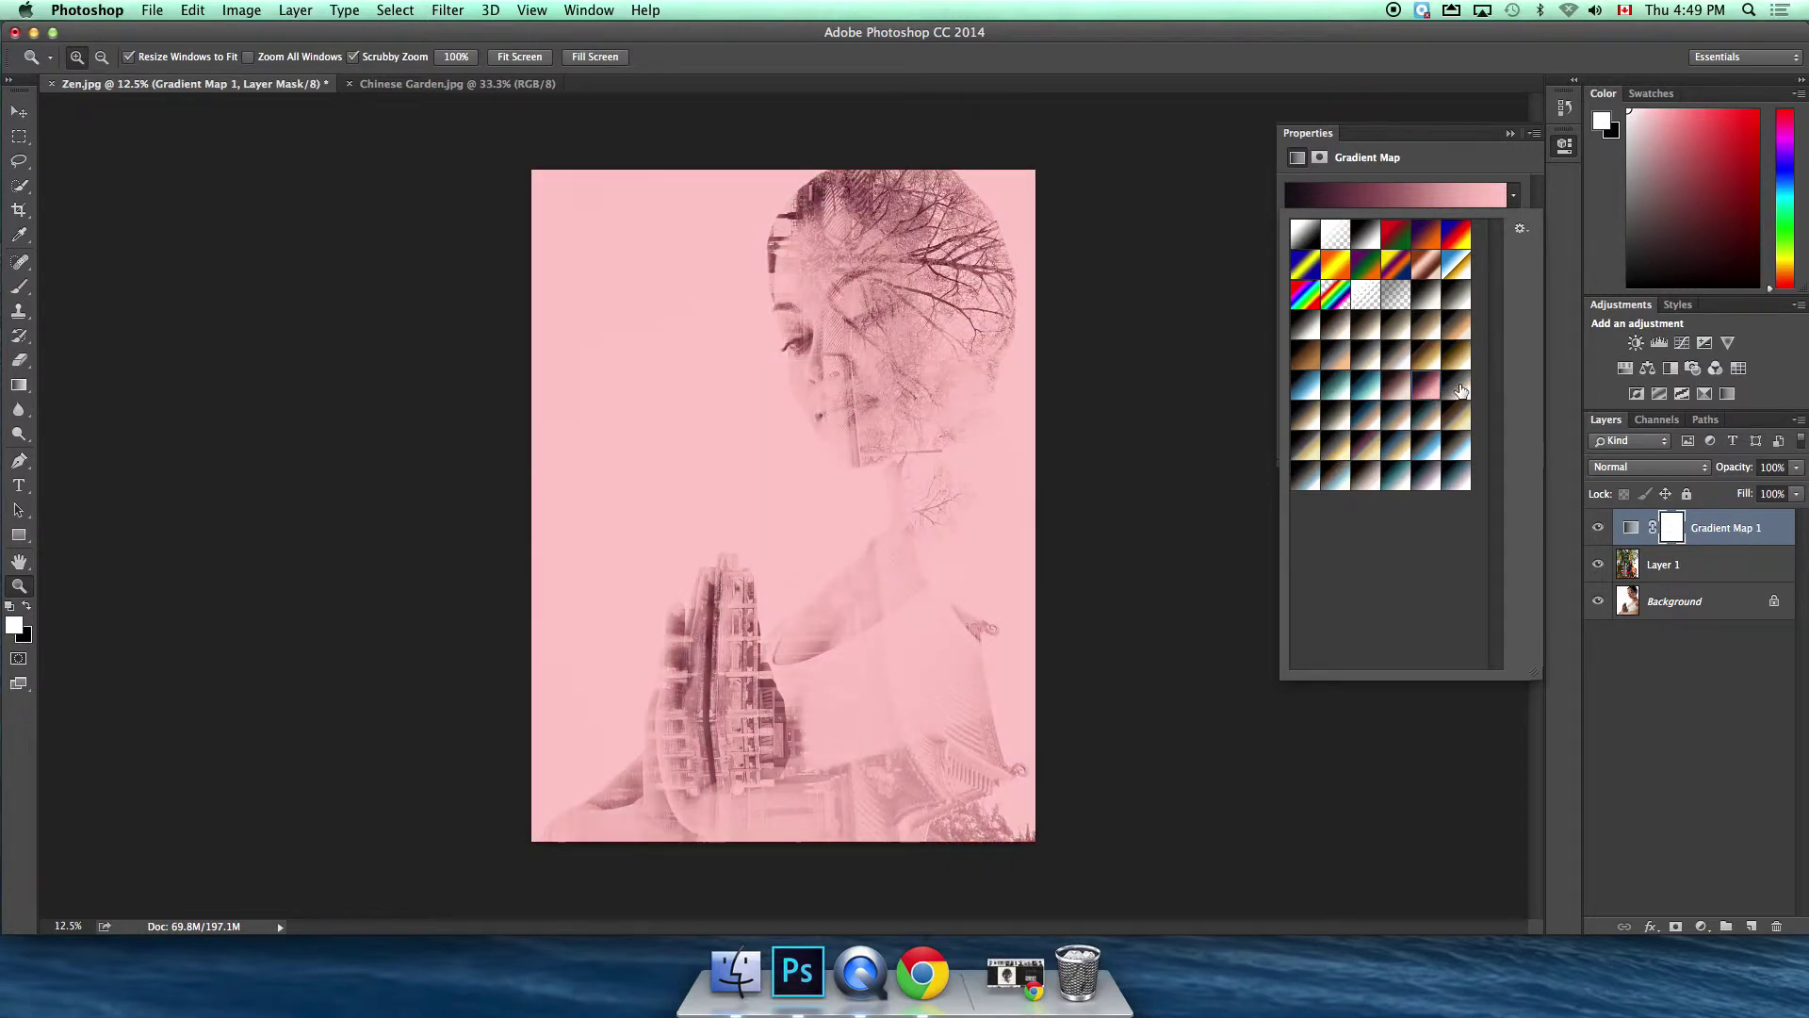
left_click(1458, 389)
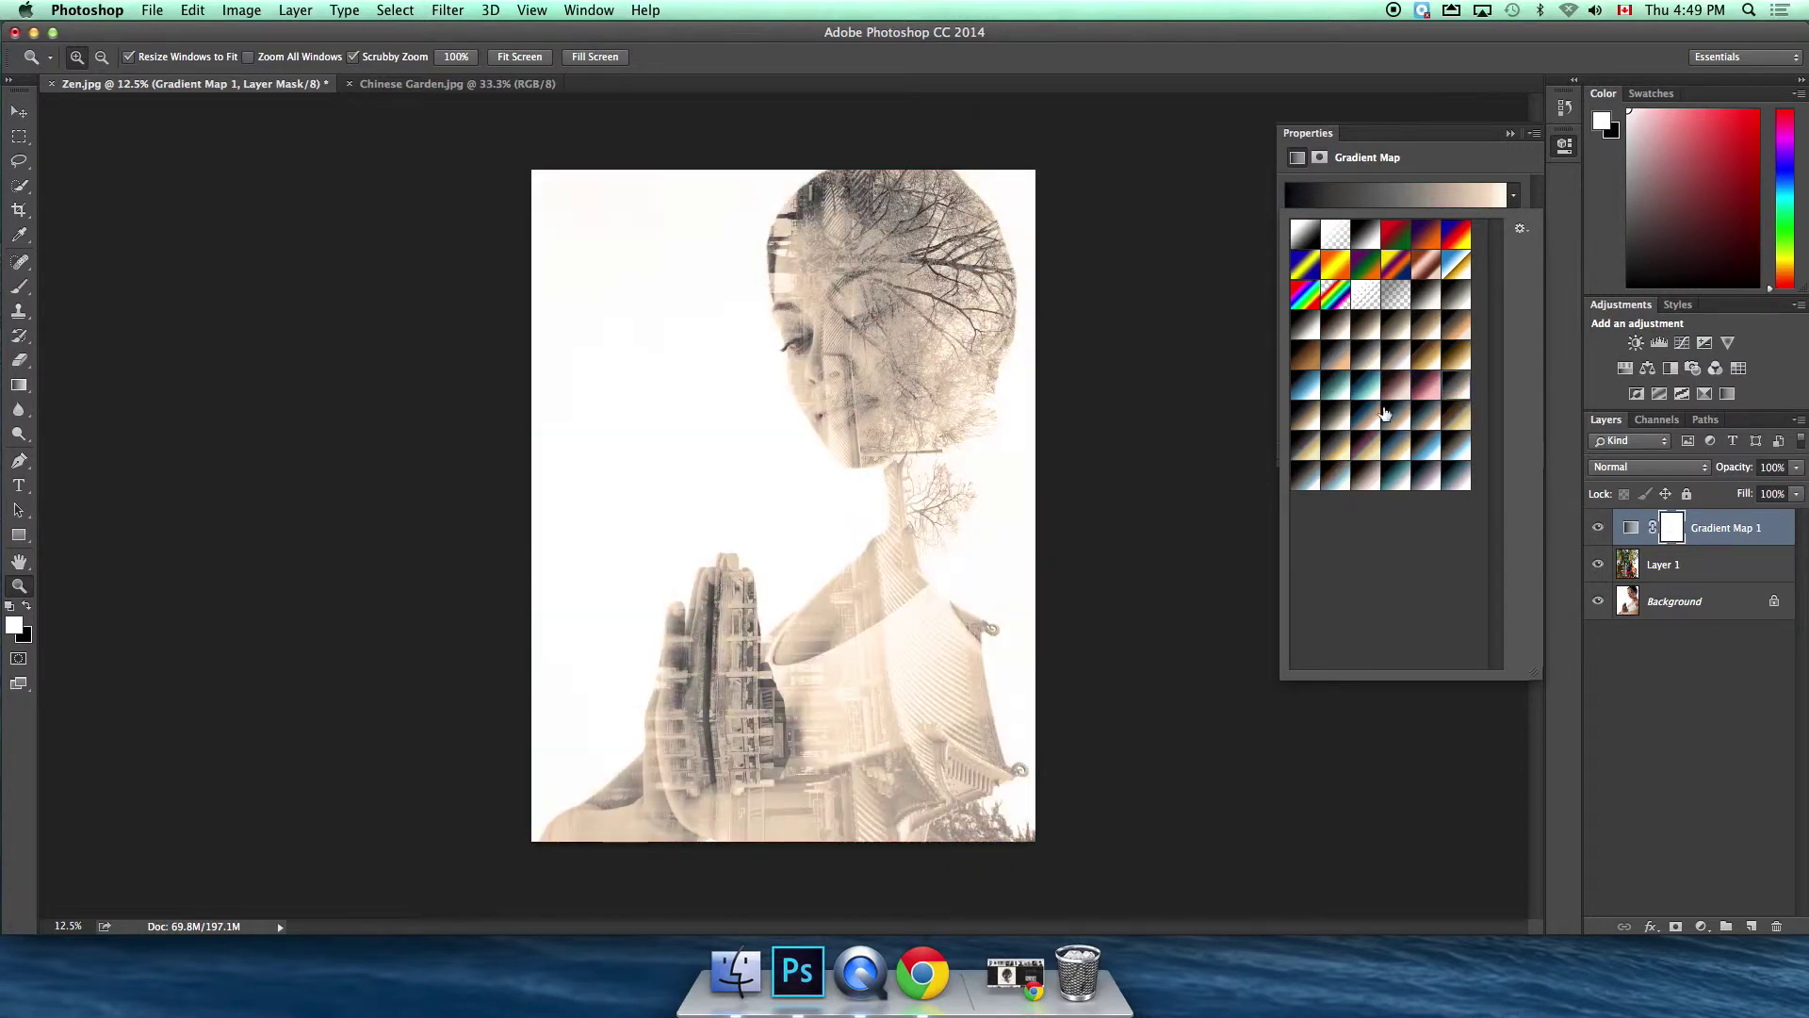
- Try the split-tone presets in the last three rows, covering sepia, gold, blue and cool purple tones, on the Gradient Map
left_click(1307, 419)
left_click(1345, 421)
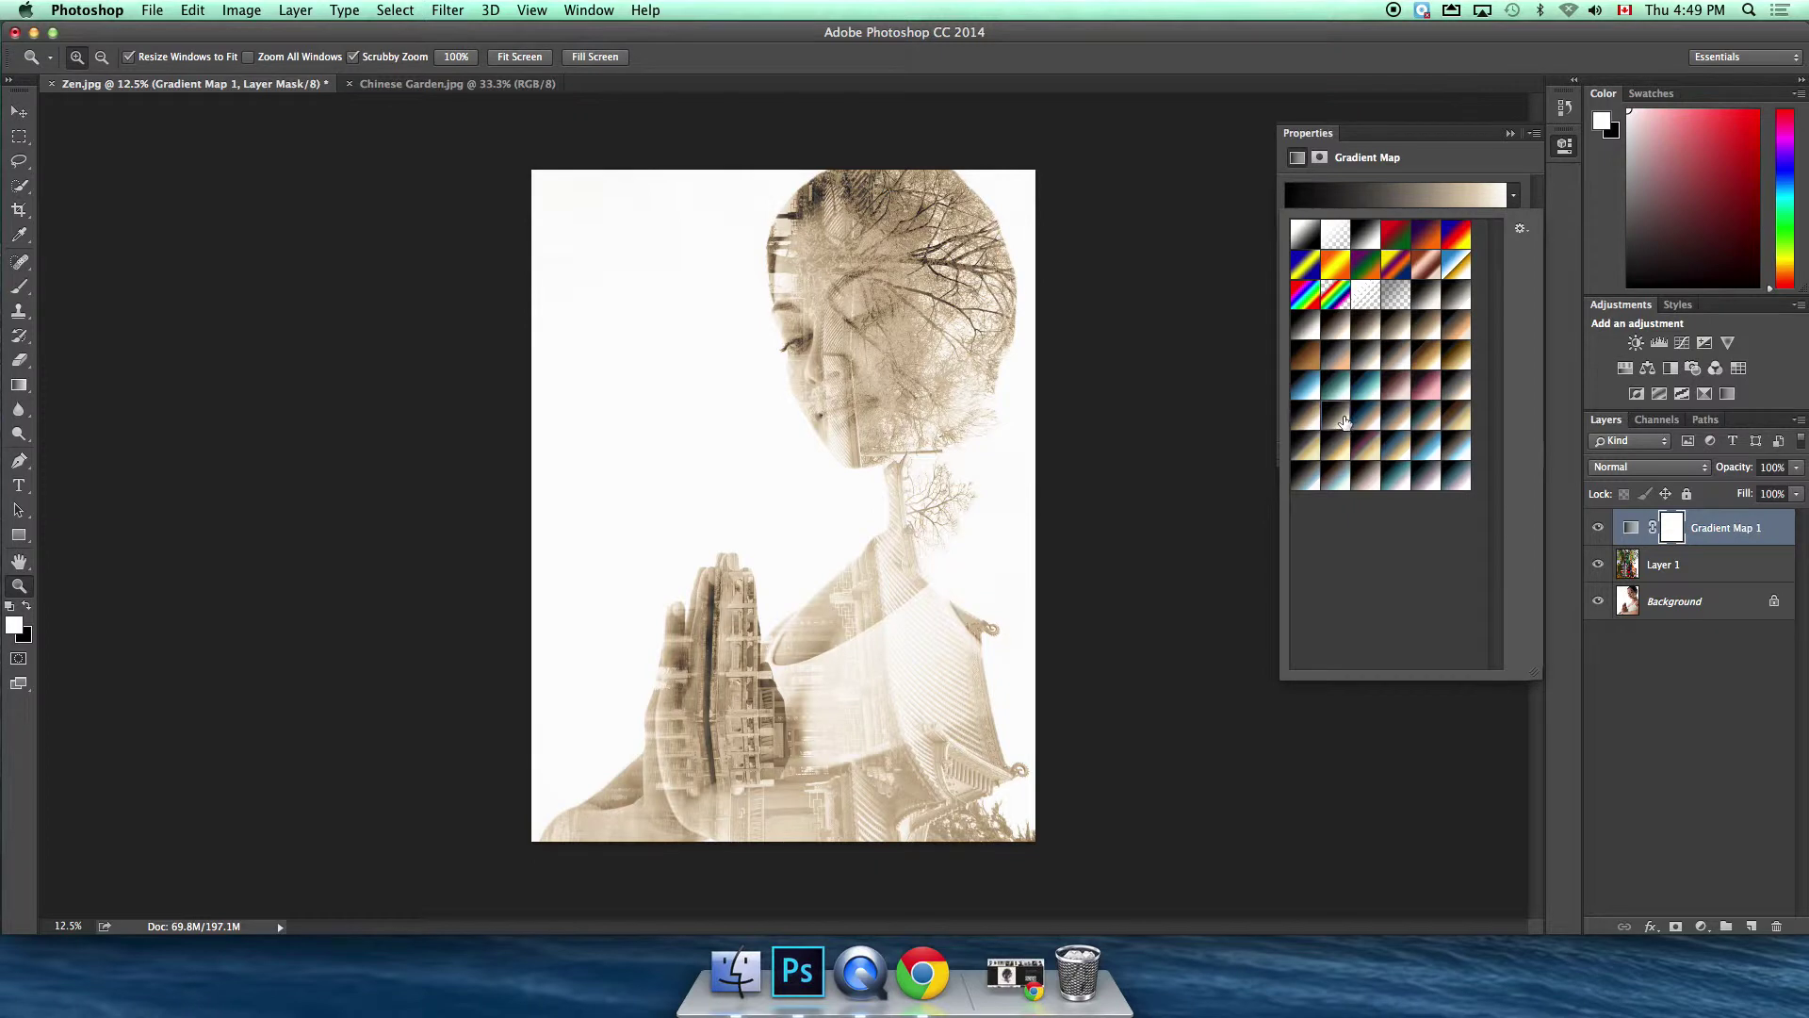
left_click(1370, 424)
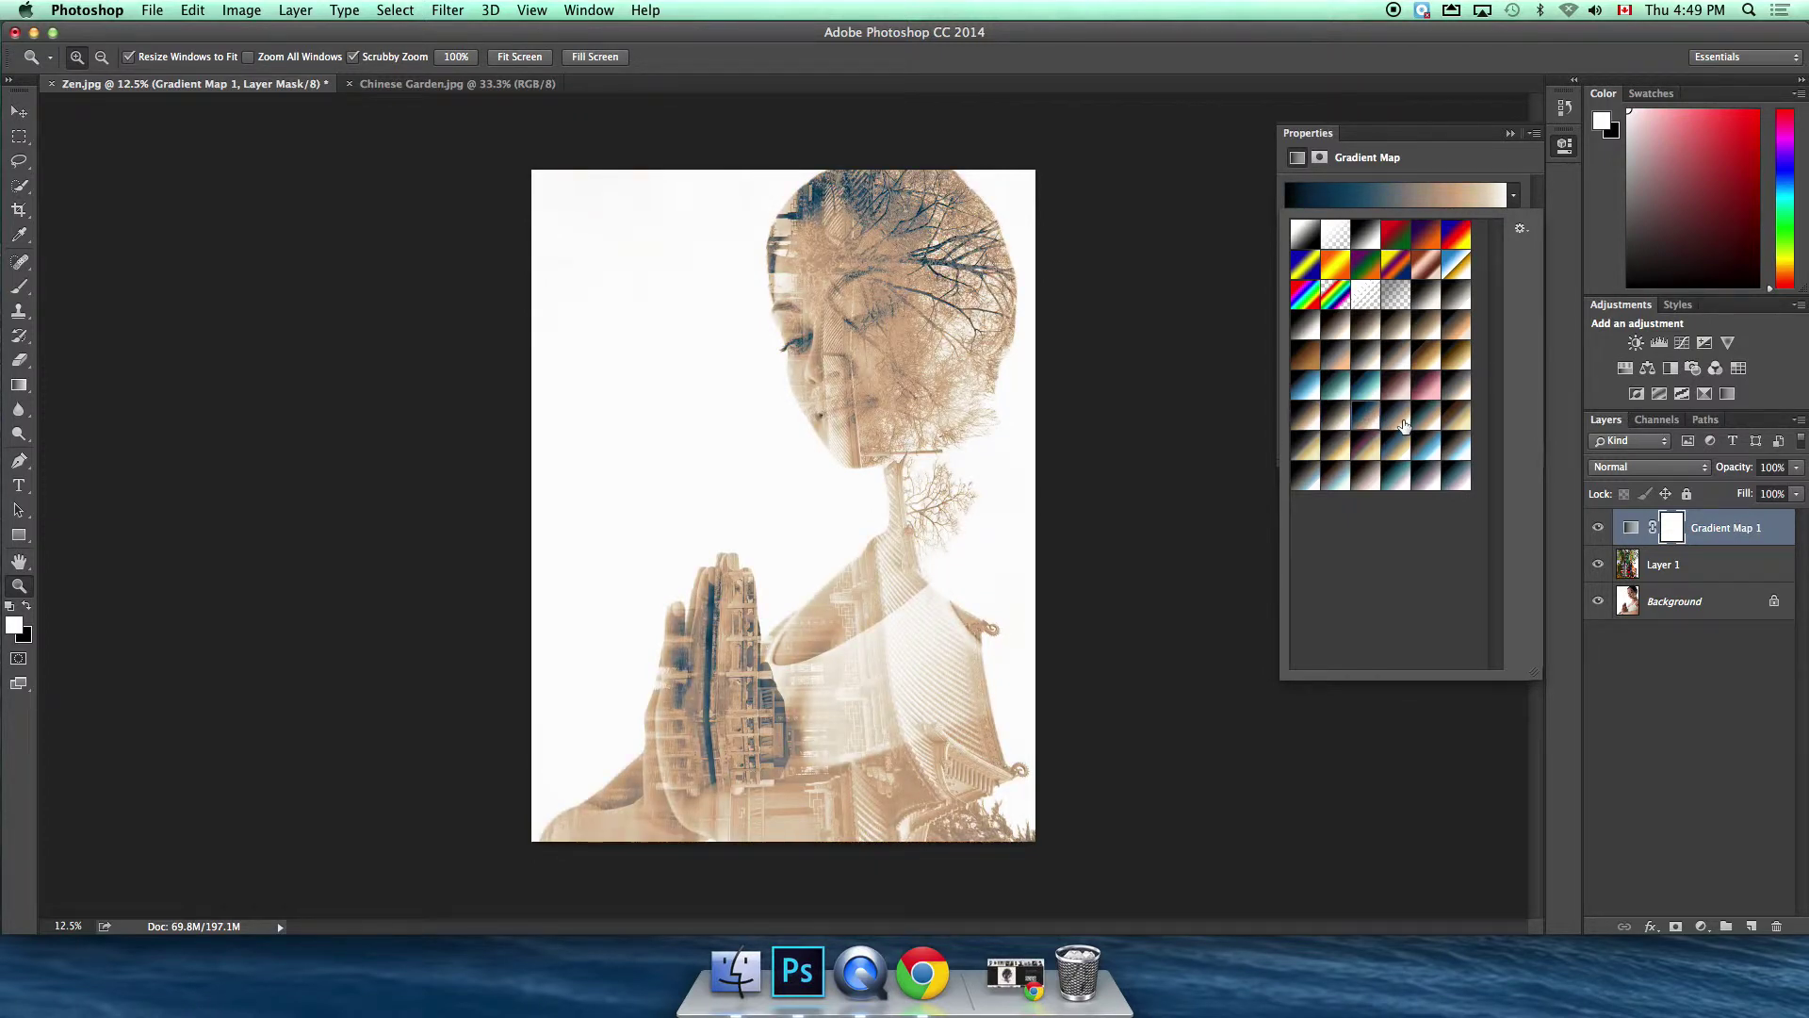
left_click(1431, 421)
left_click(1377, 451)
left_click(1315, 451)
left_click(1335, 450)
left_click(1375, 449)
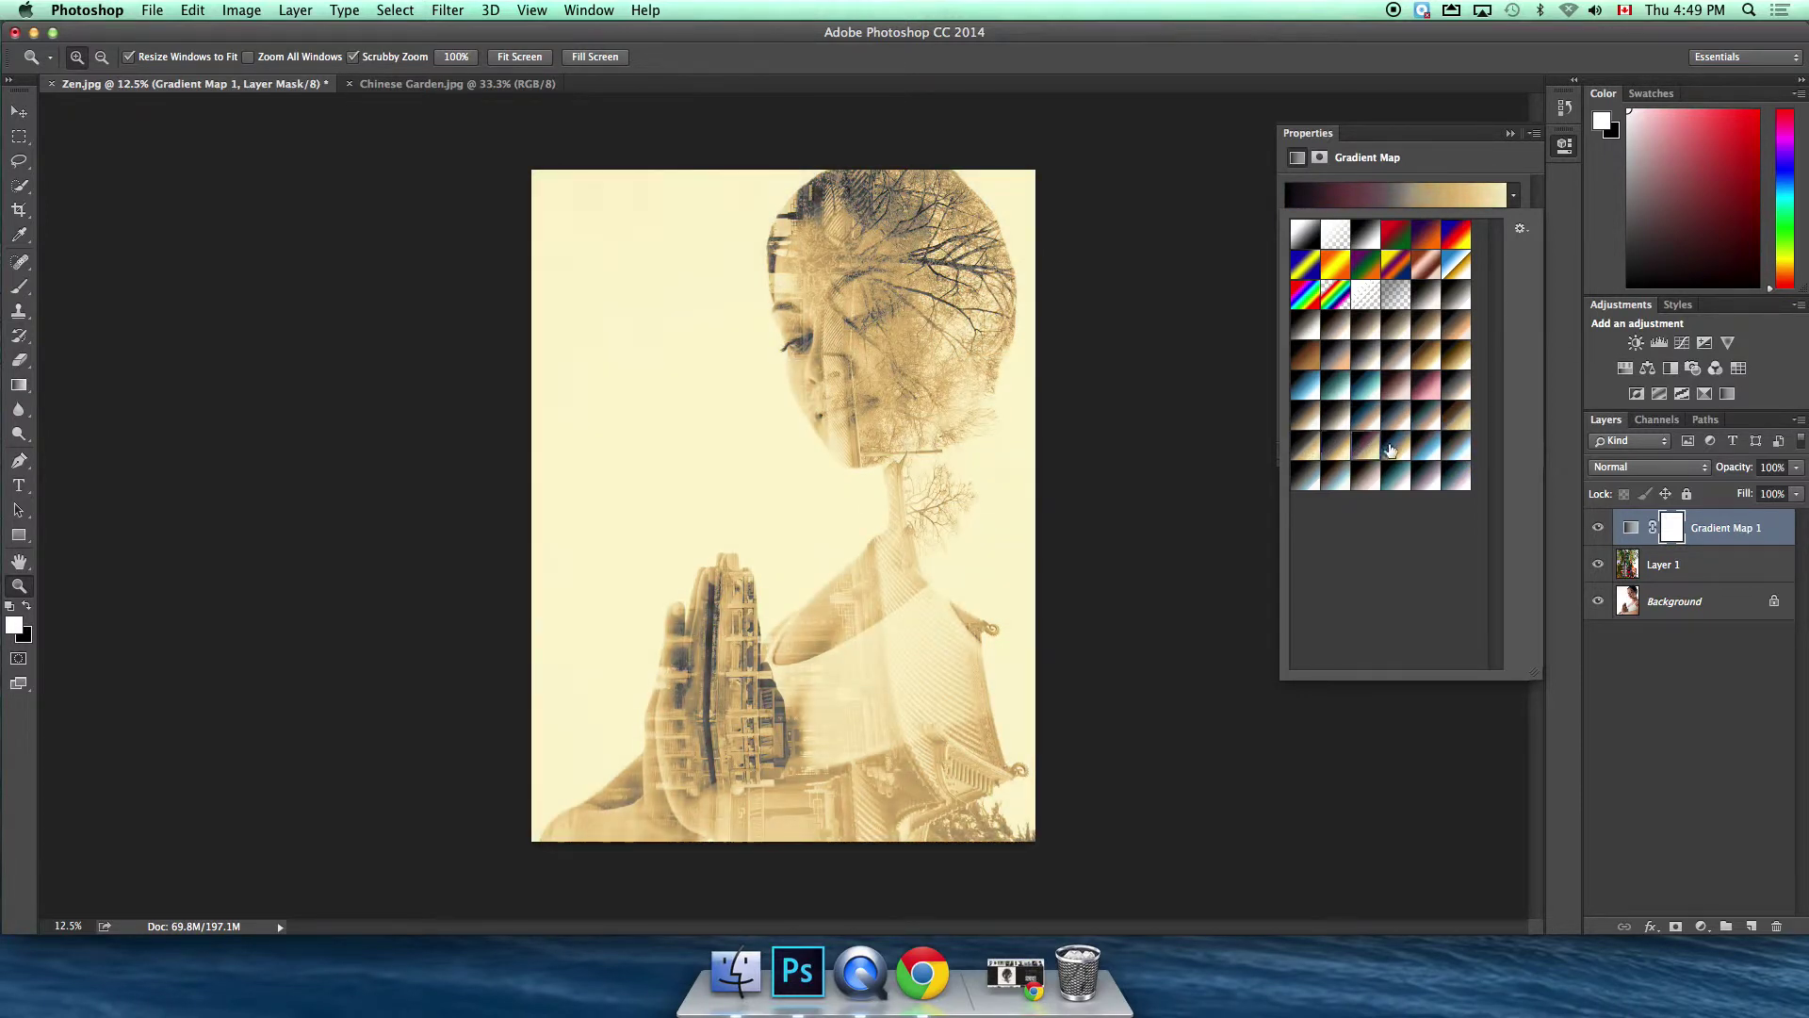
left_click(1396, 449)
left_click(1426, 451)
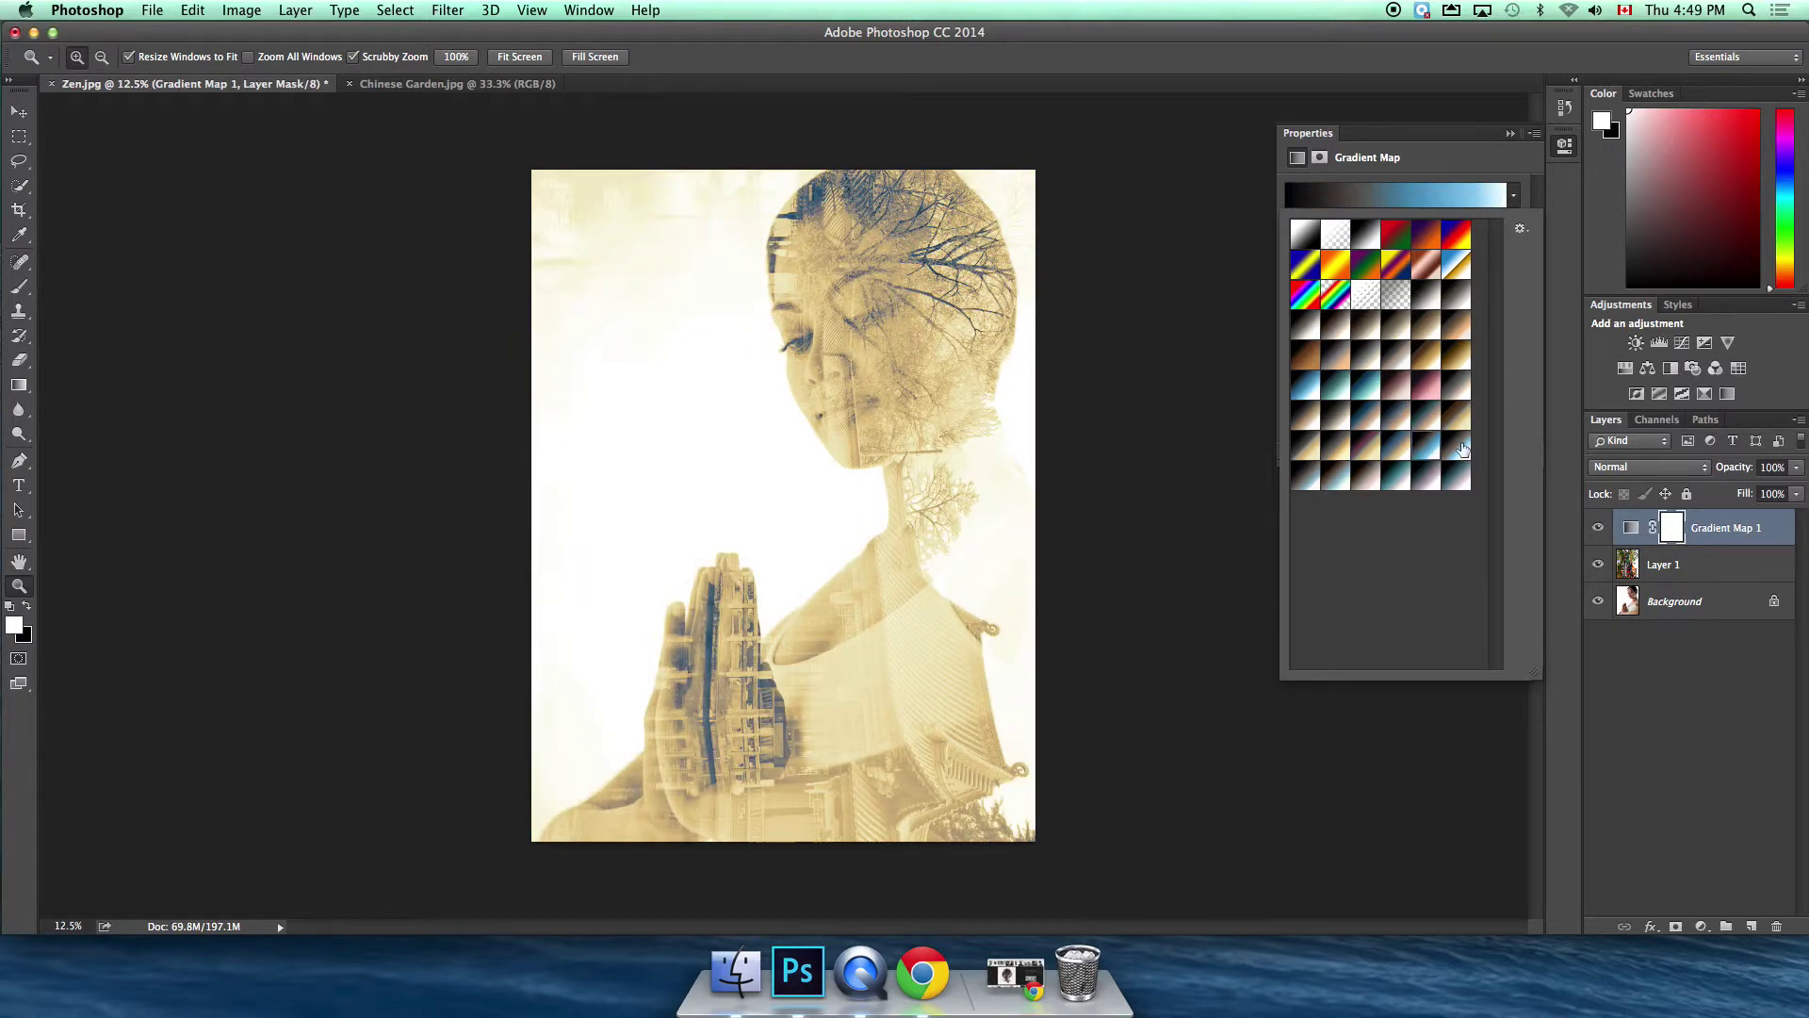
left_click(1459, 448)
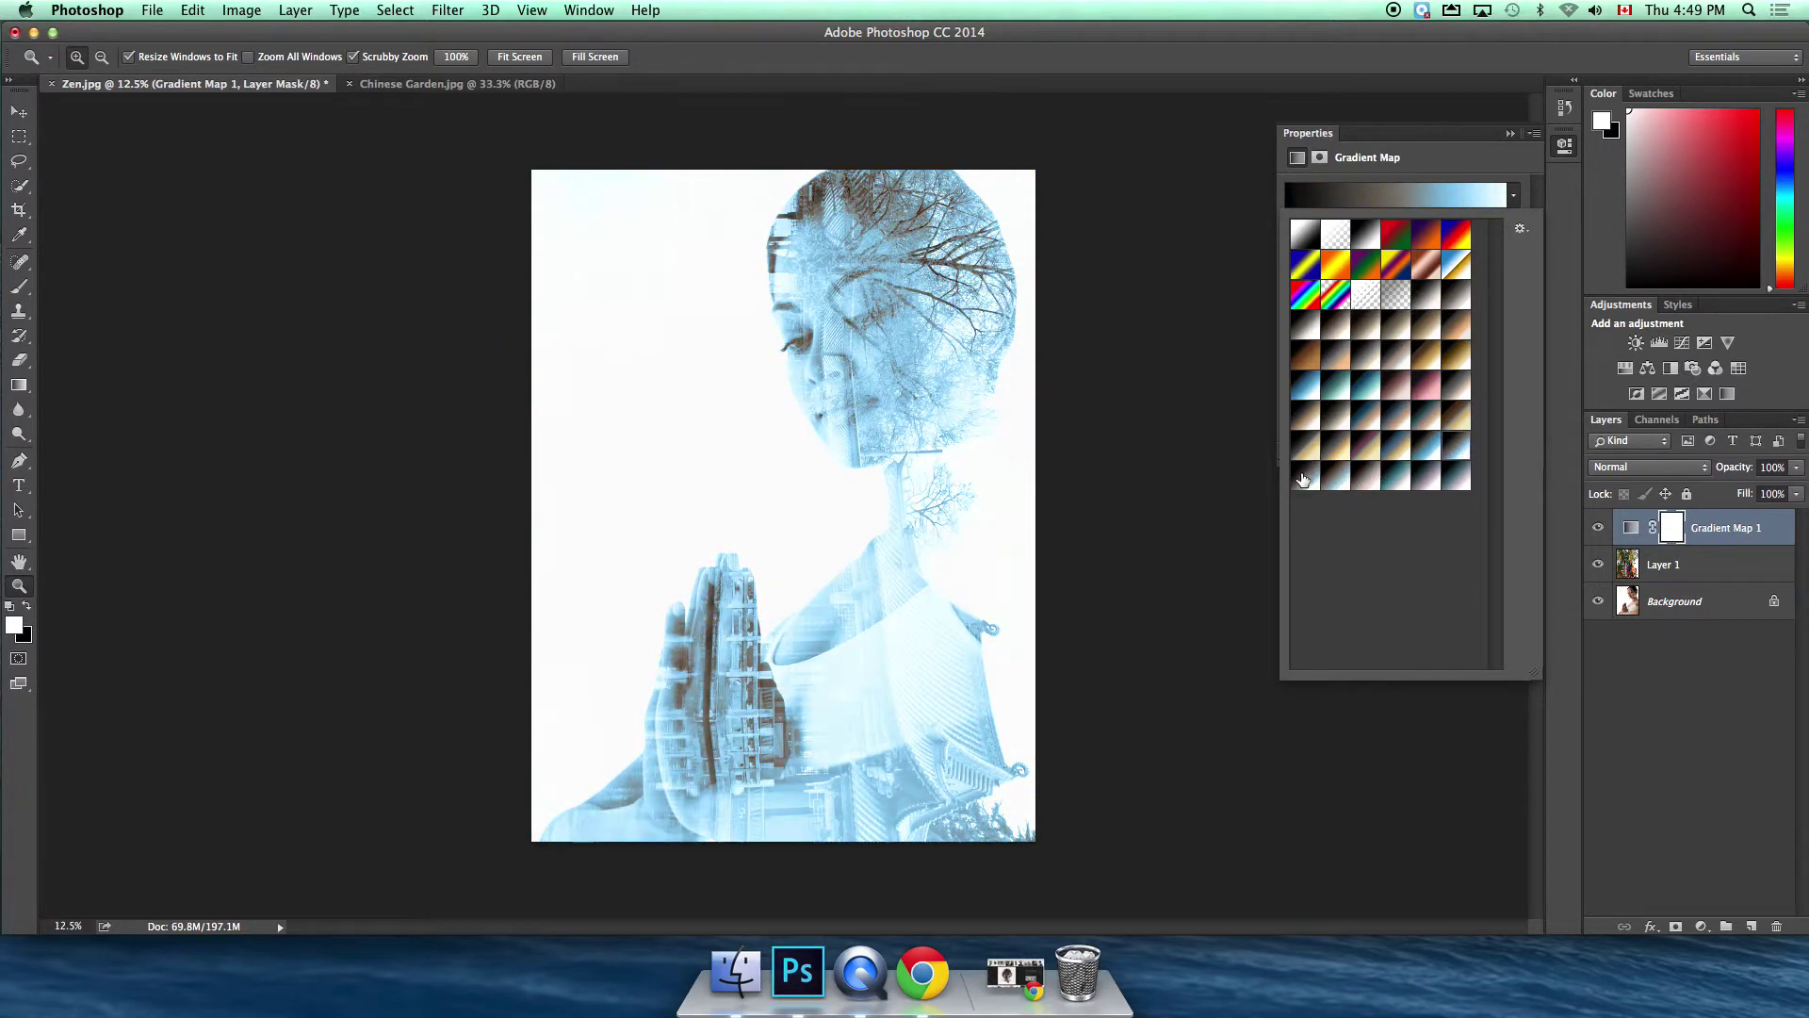
left_click(1304, 479)
left_click(1340, 481)
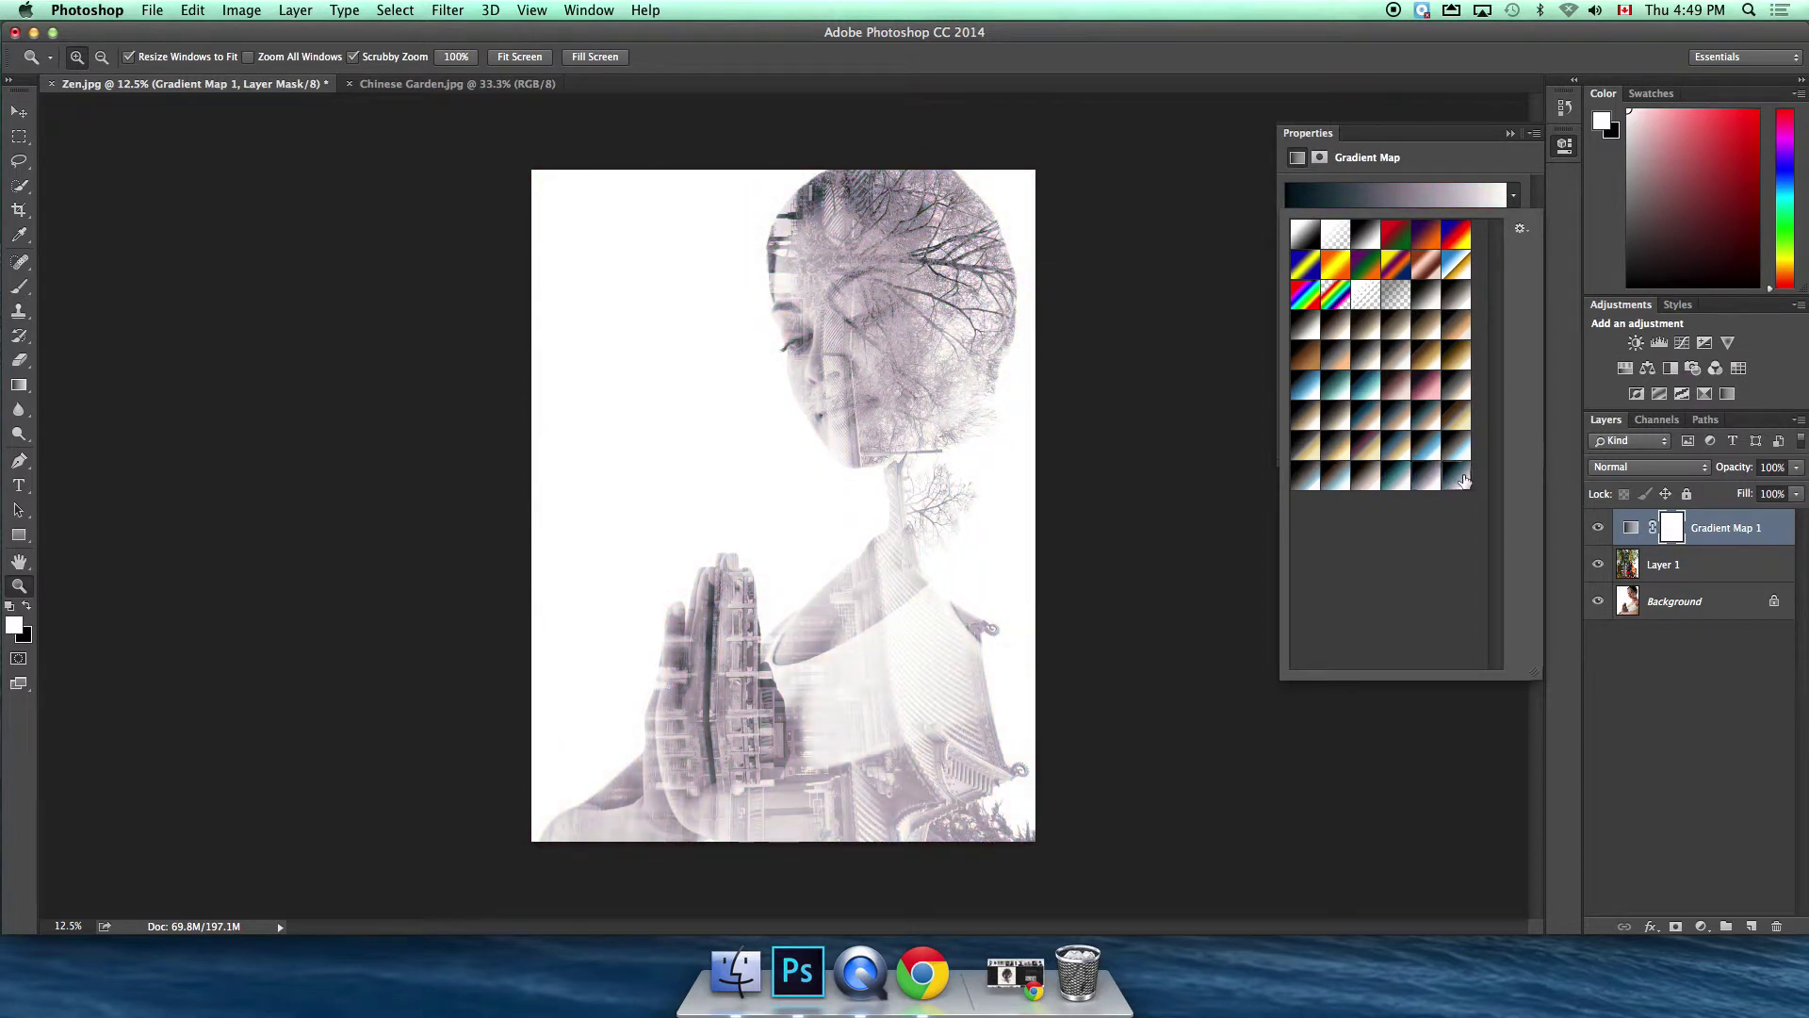
left_click(1425, 461)
- Compare the dark-blue-to-tan preset with the neutral and orange ones, apply the dark-blue-to-tan gradient and close the preset list
left_click(1366, 422)
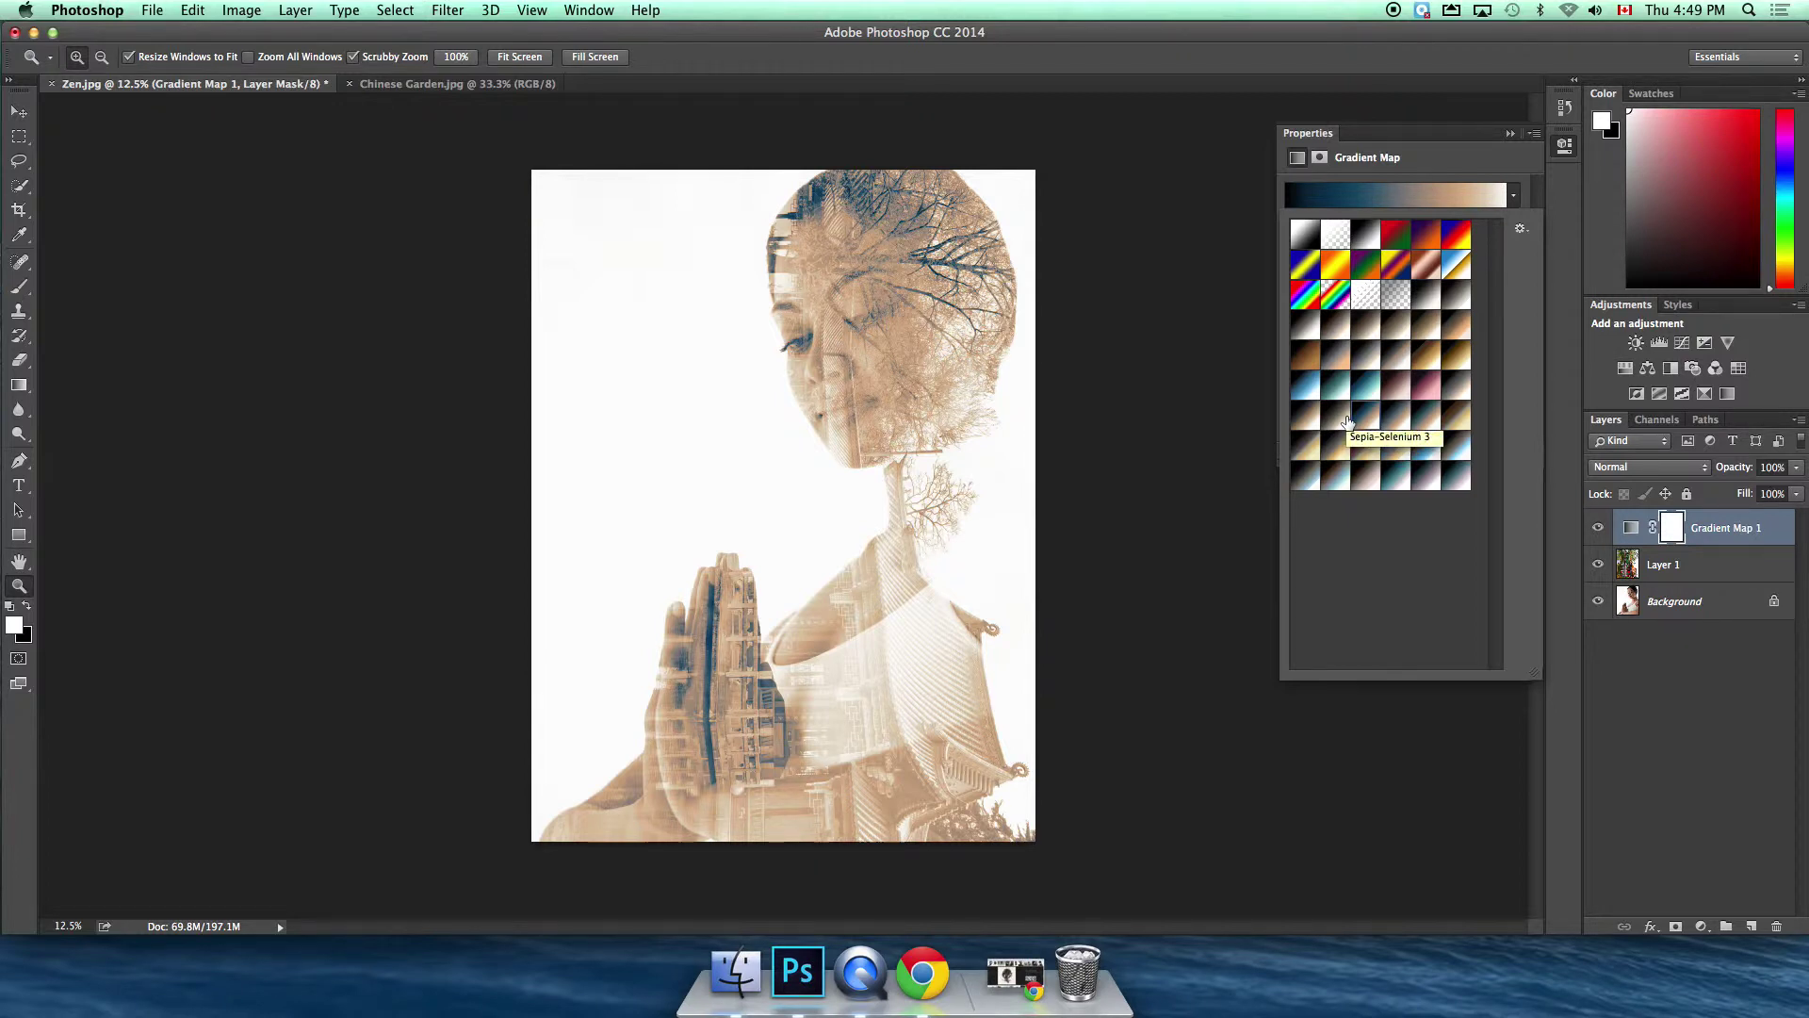
left_click(1430, 300)
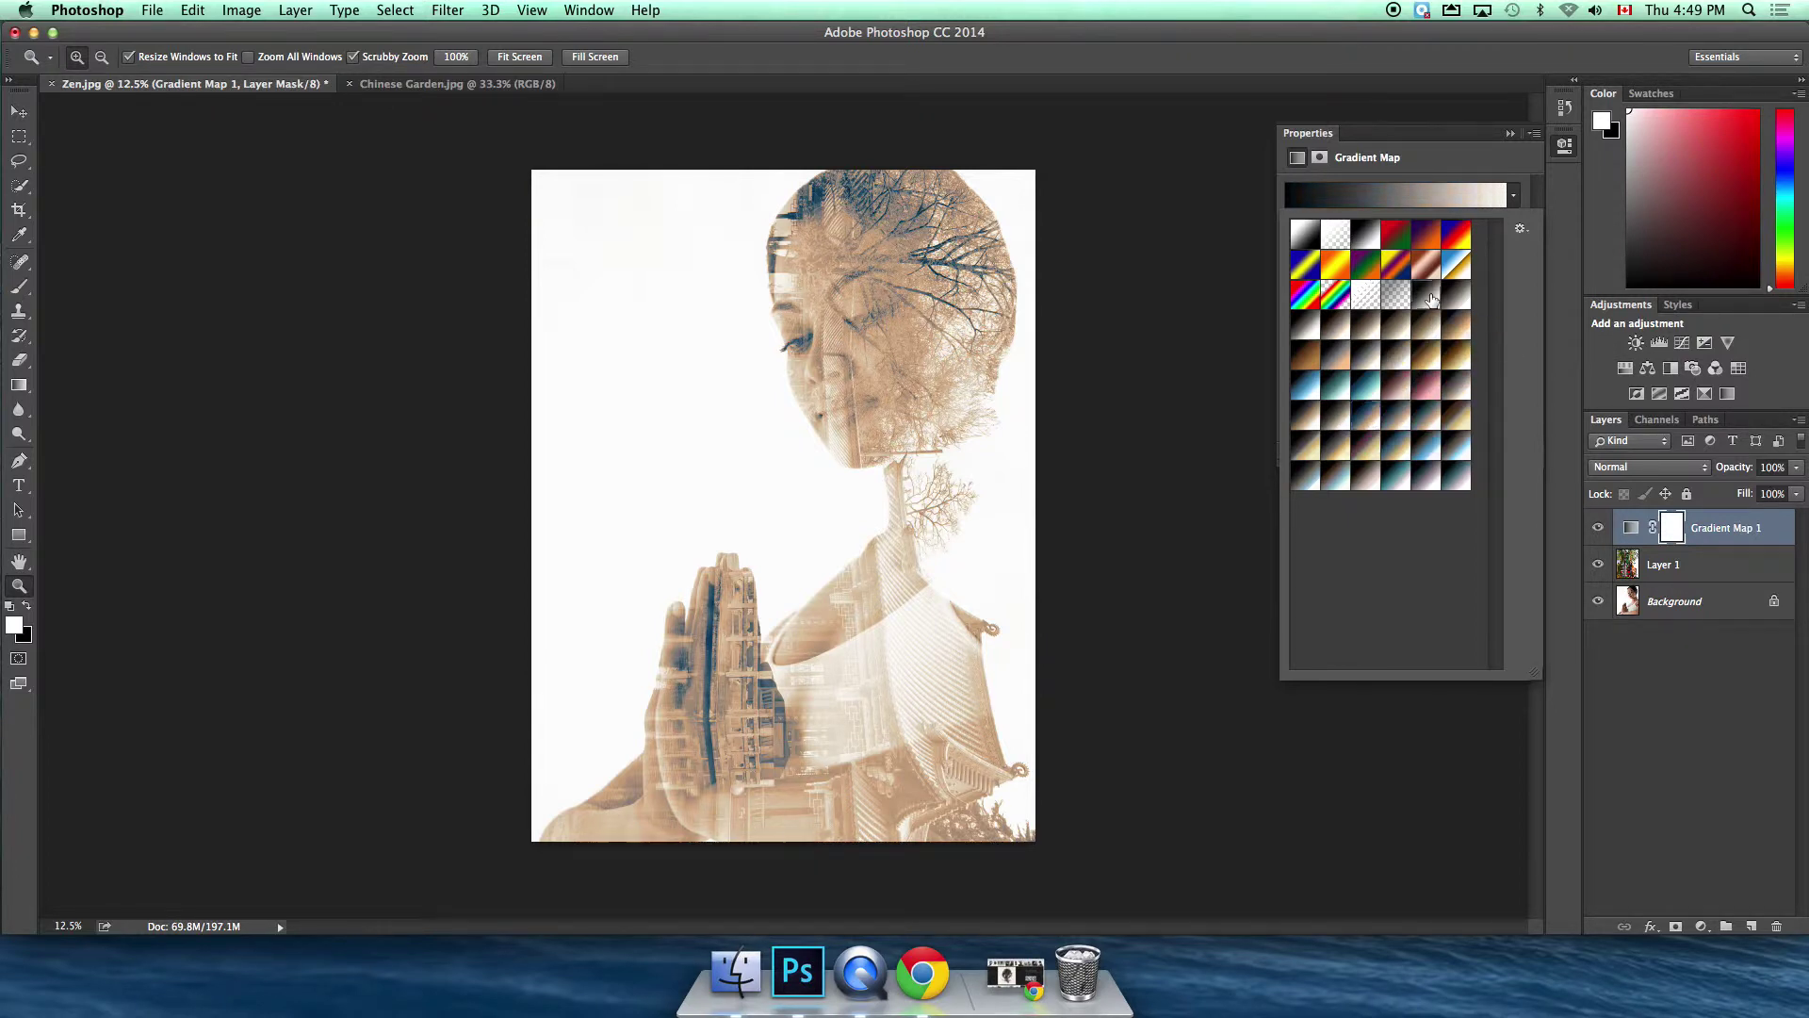
left_click(1428, 327)
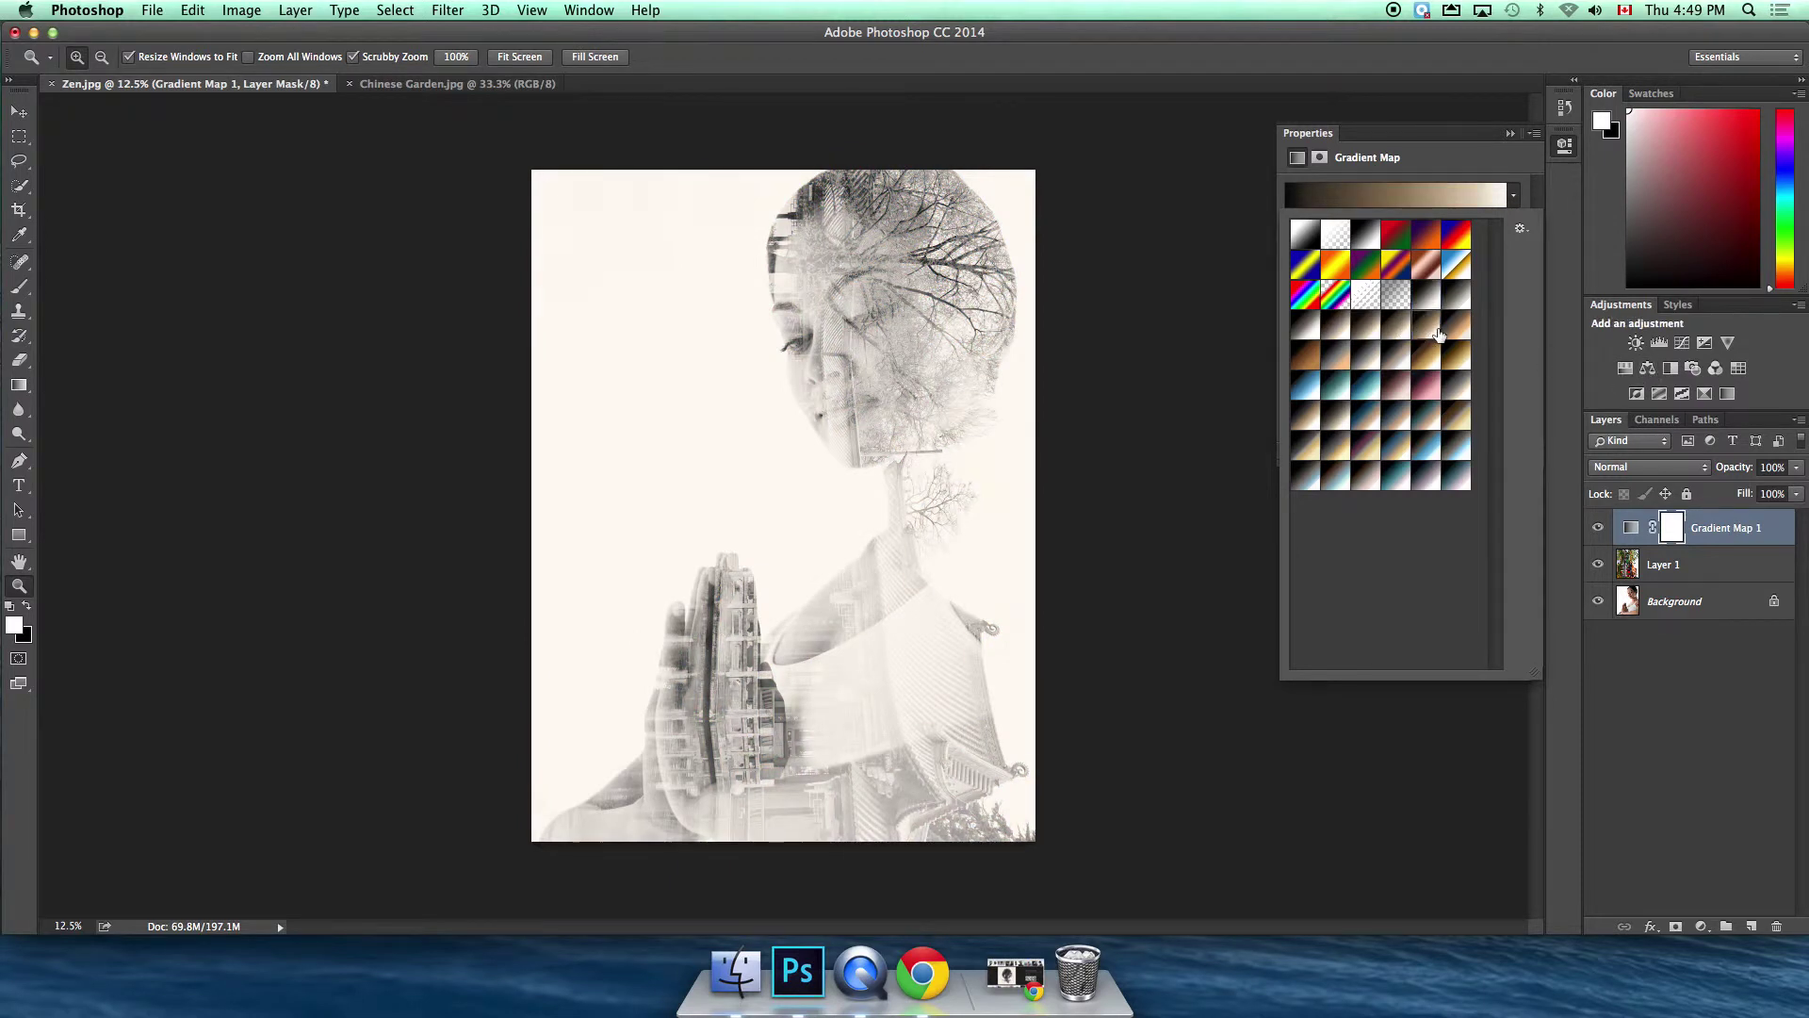
left_click(1458, 330)
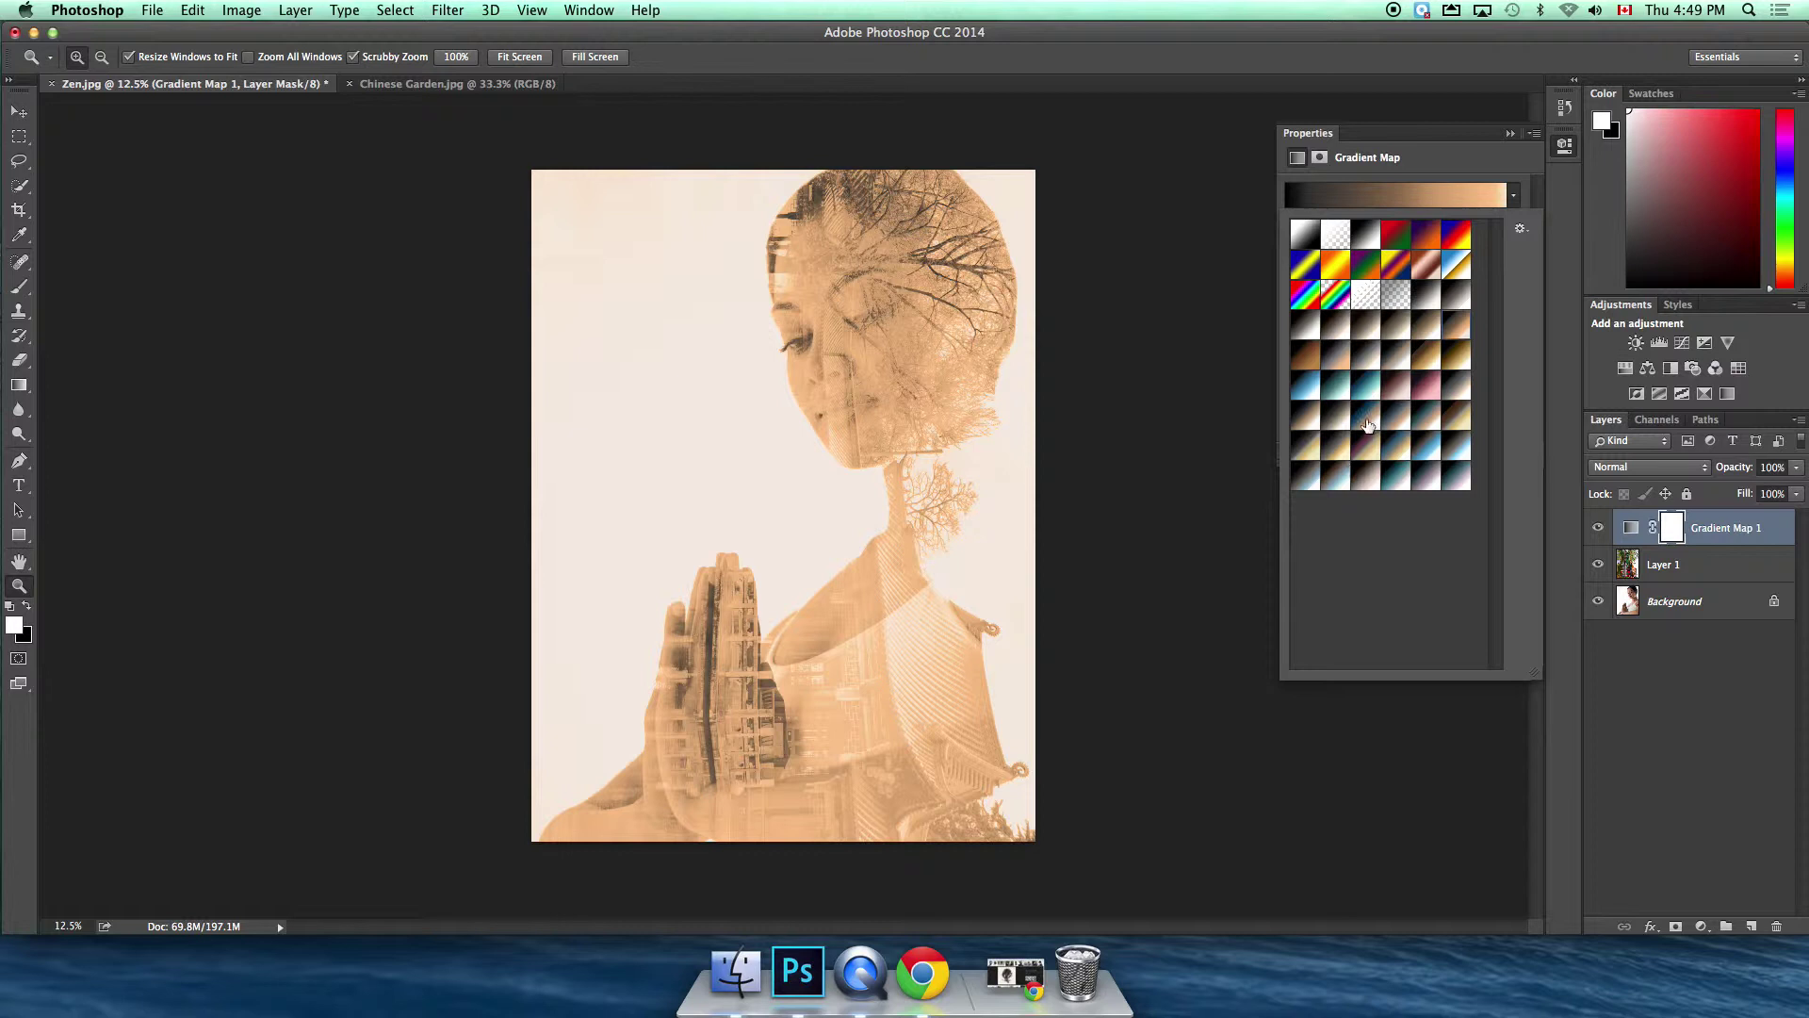
left_click(1366, 424)
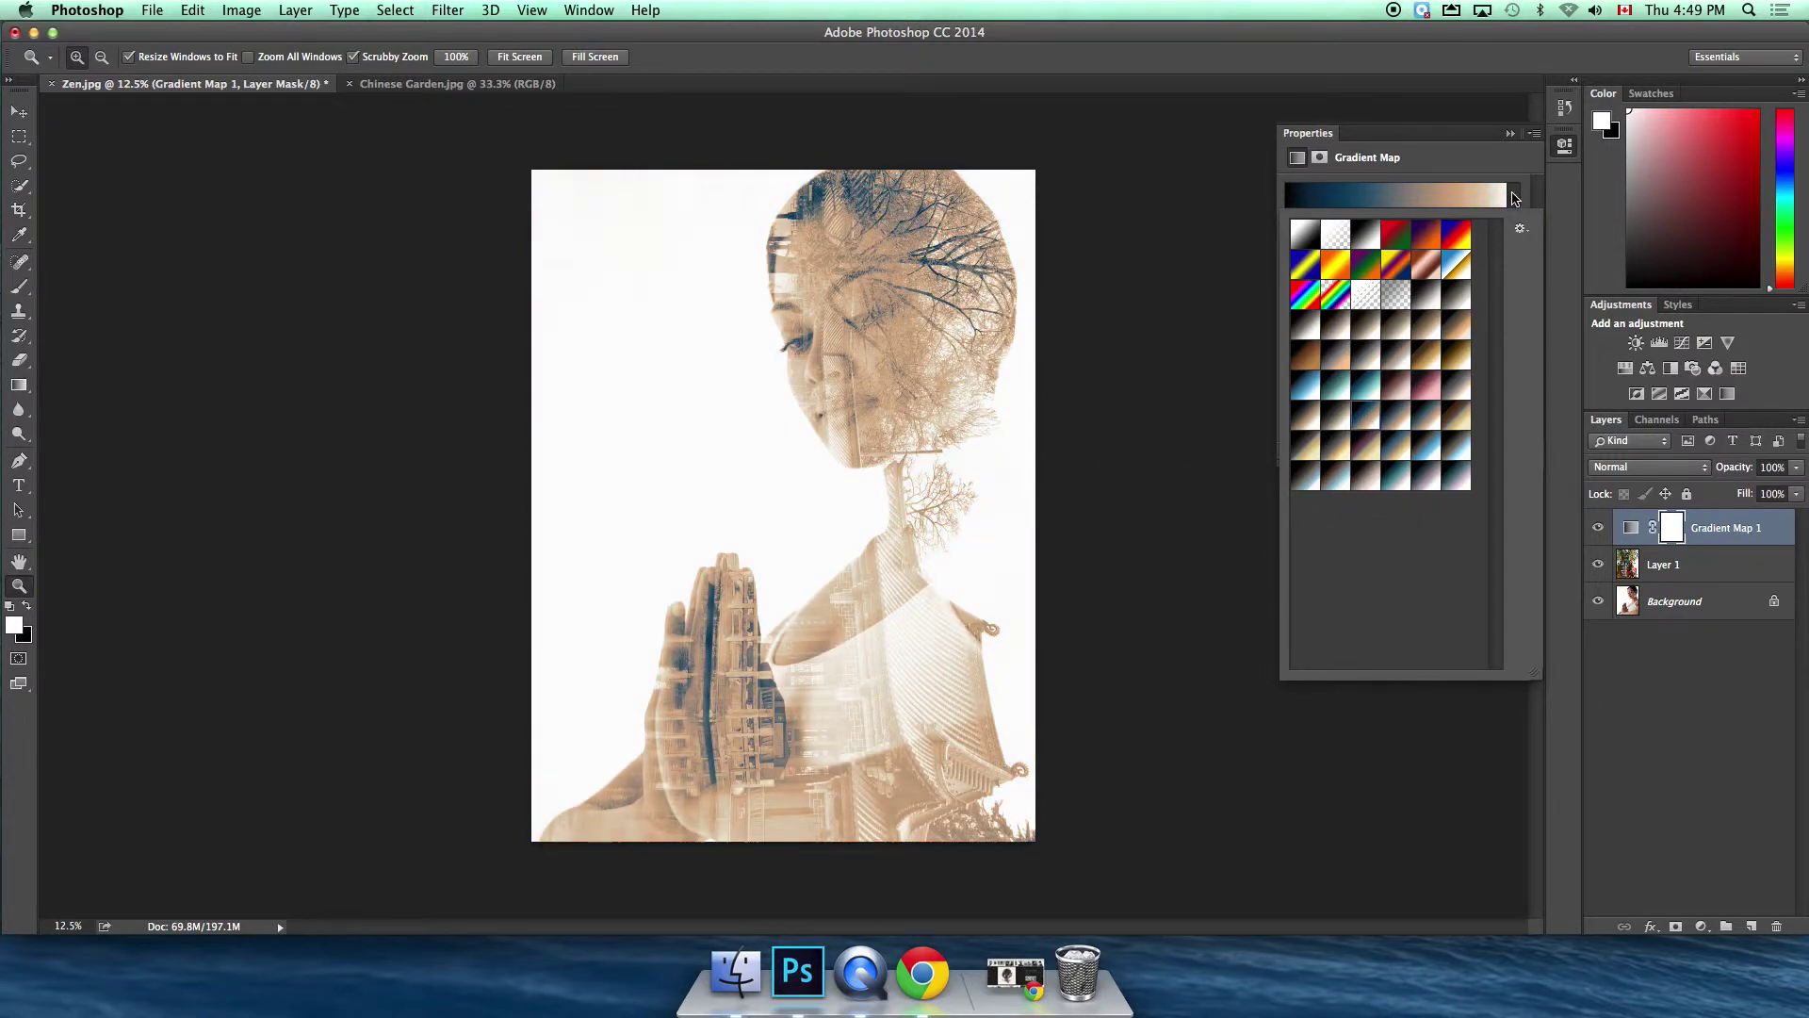
left_click(1514, 198)
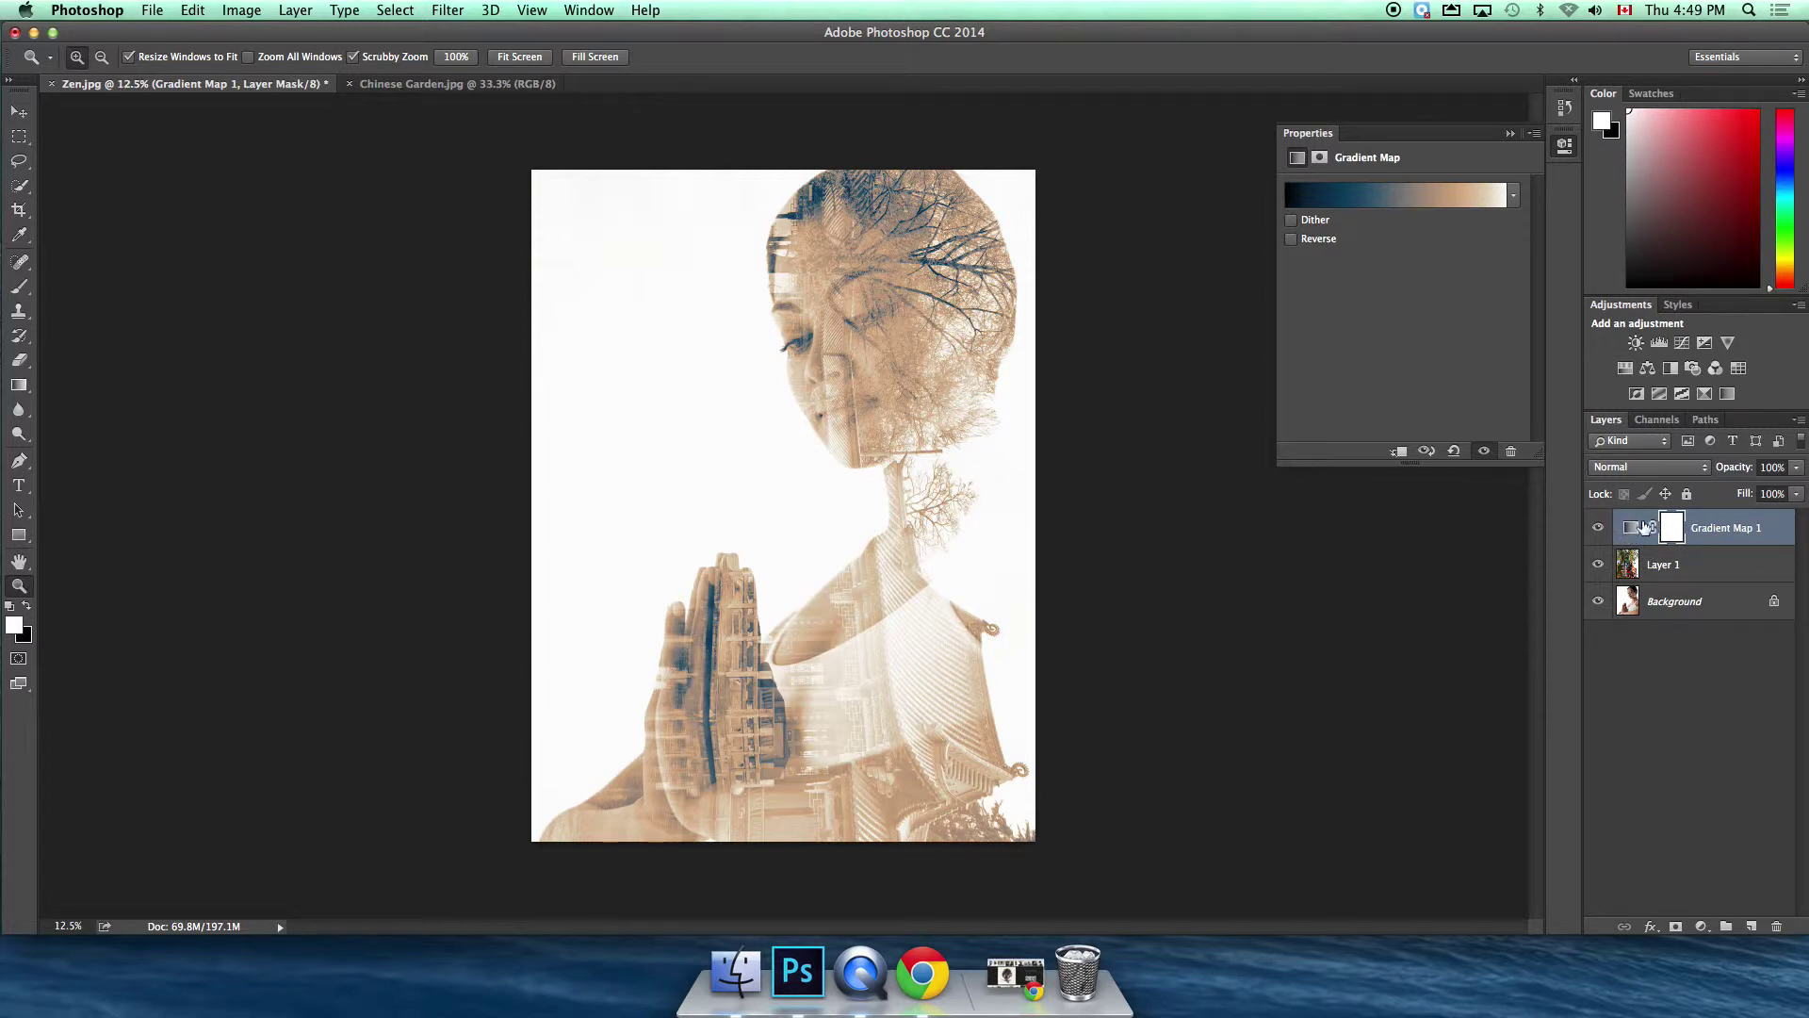
- Select the Background layer and enlarge the Eraser brush to 700 px
left_click(1651, 603)
left_click(19, 360)
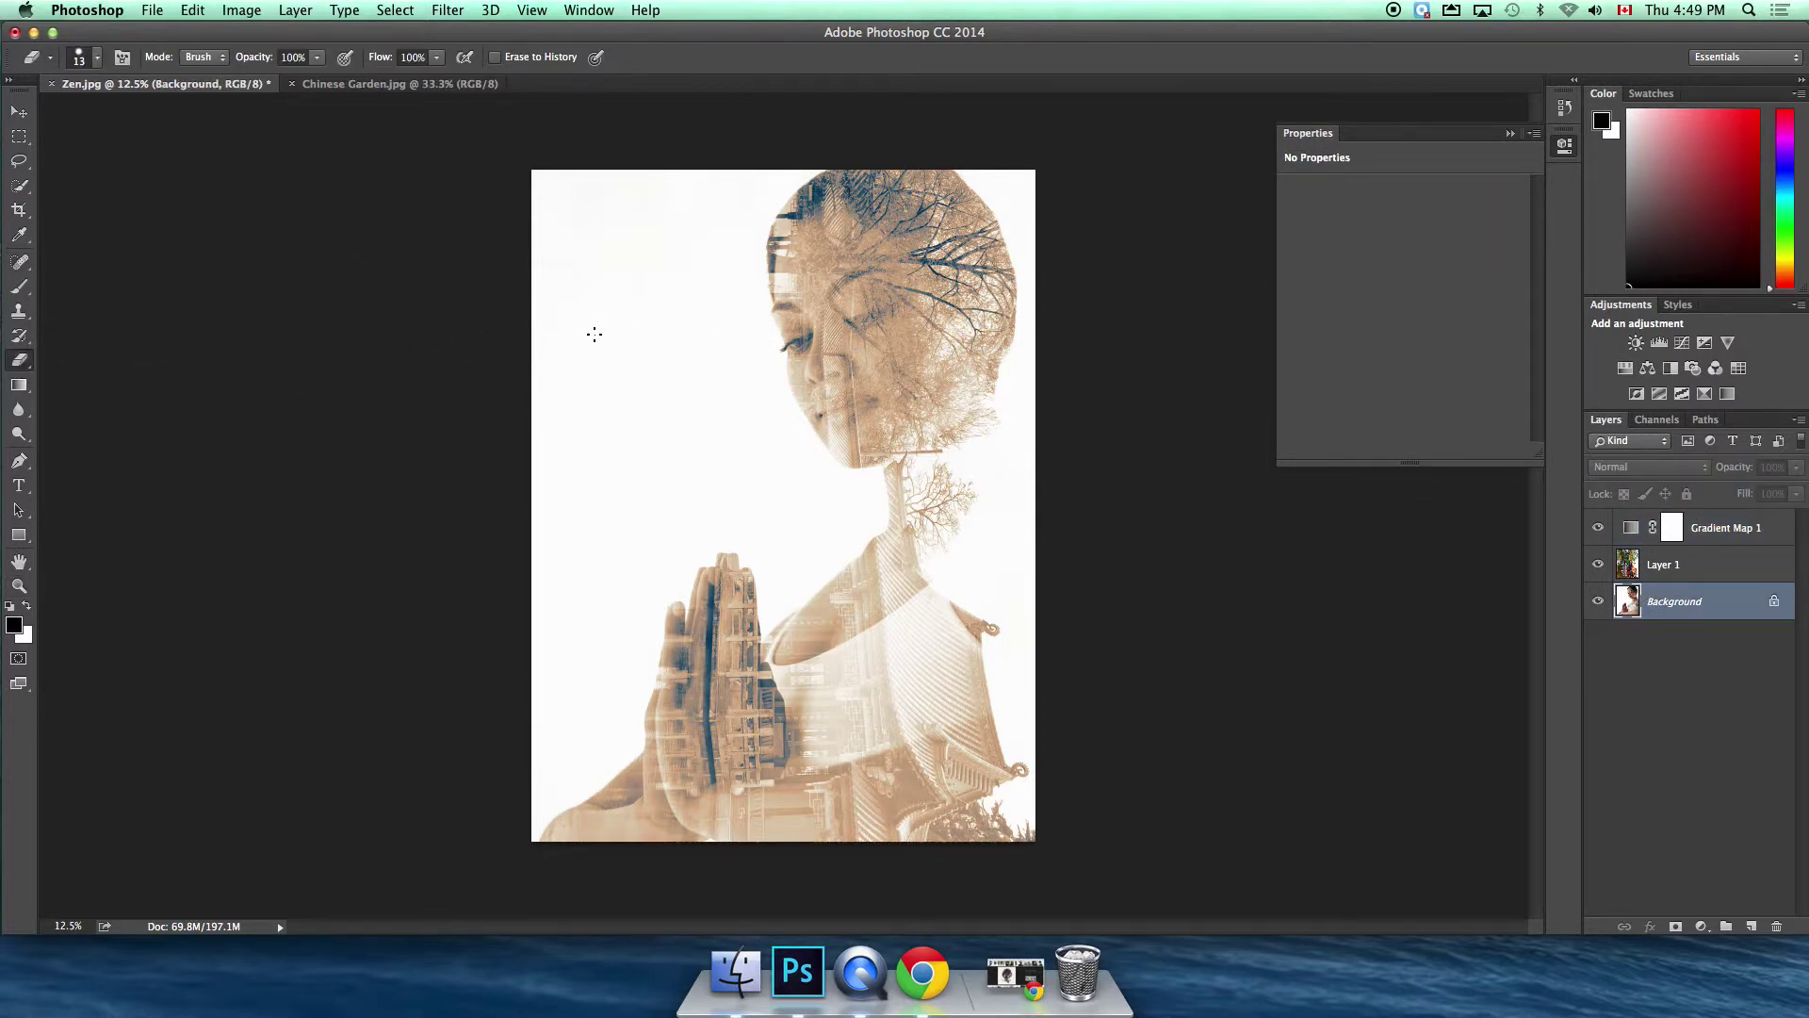
key("bracketright")
key("bracketright")
key("bracketright")
key("bracketright")
key("bracketright")
key("bracketright")
key("bracketright")
key("bracketright")
key("bracketright")
key("bracketright")
key("bracketright")
- Add a Curves adjustment layer above the Gradient Map layer and float its properties beside the image
left_click(1715, 526)
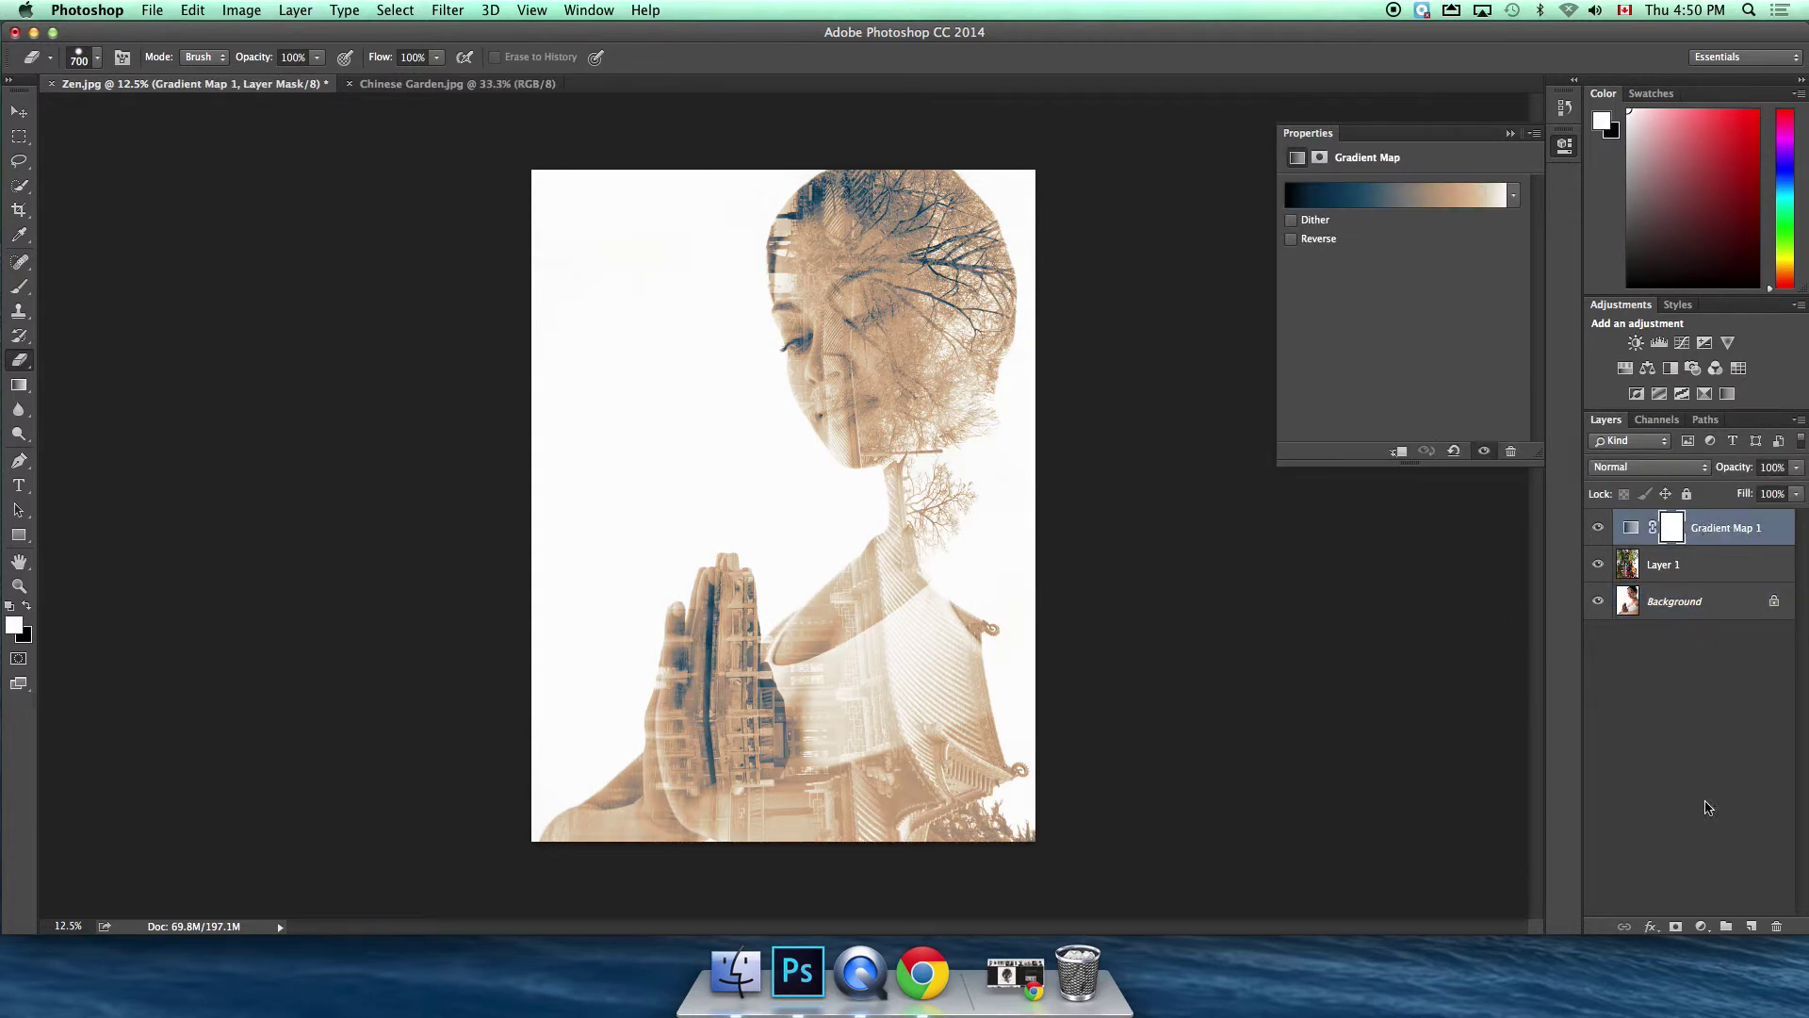
left_click(1702, 928)
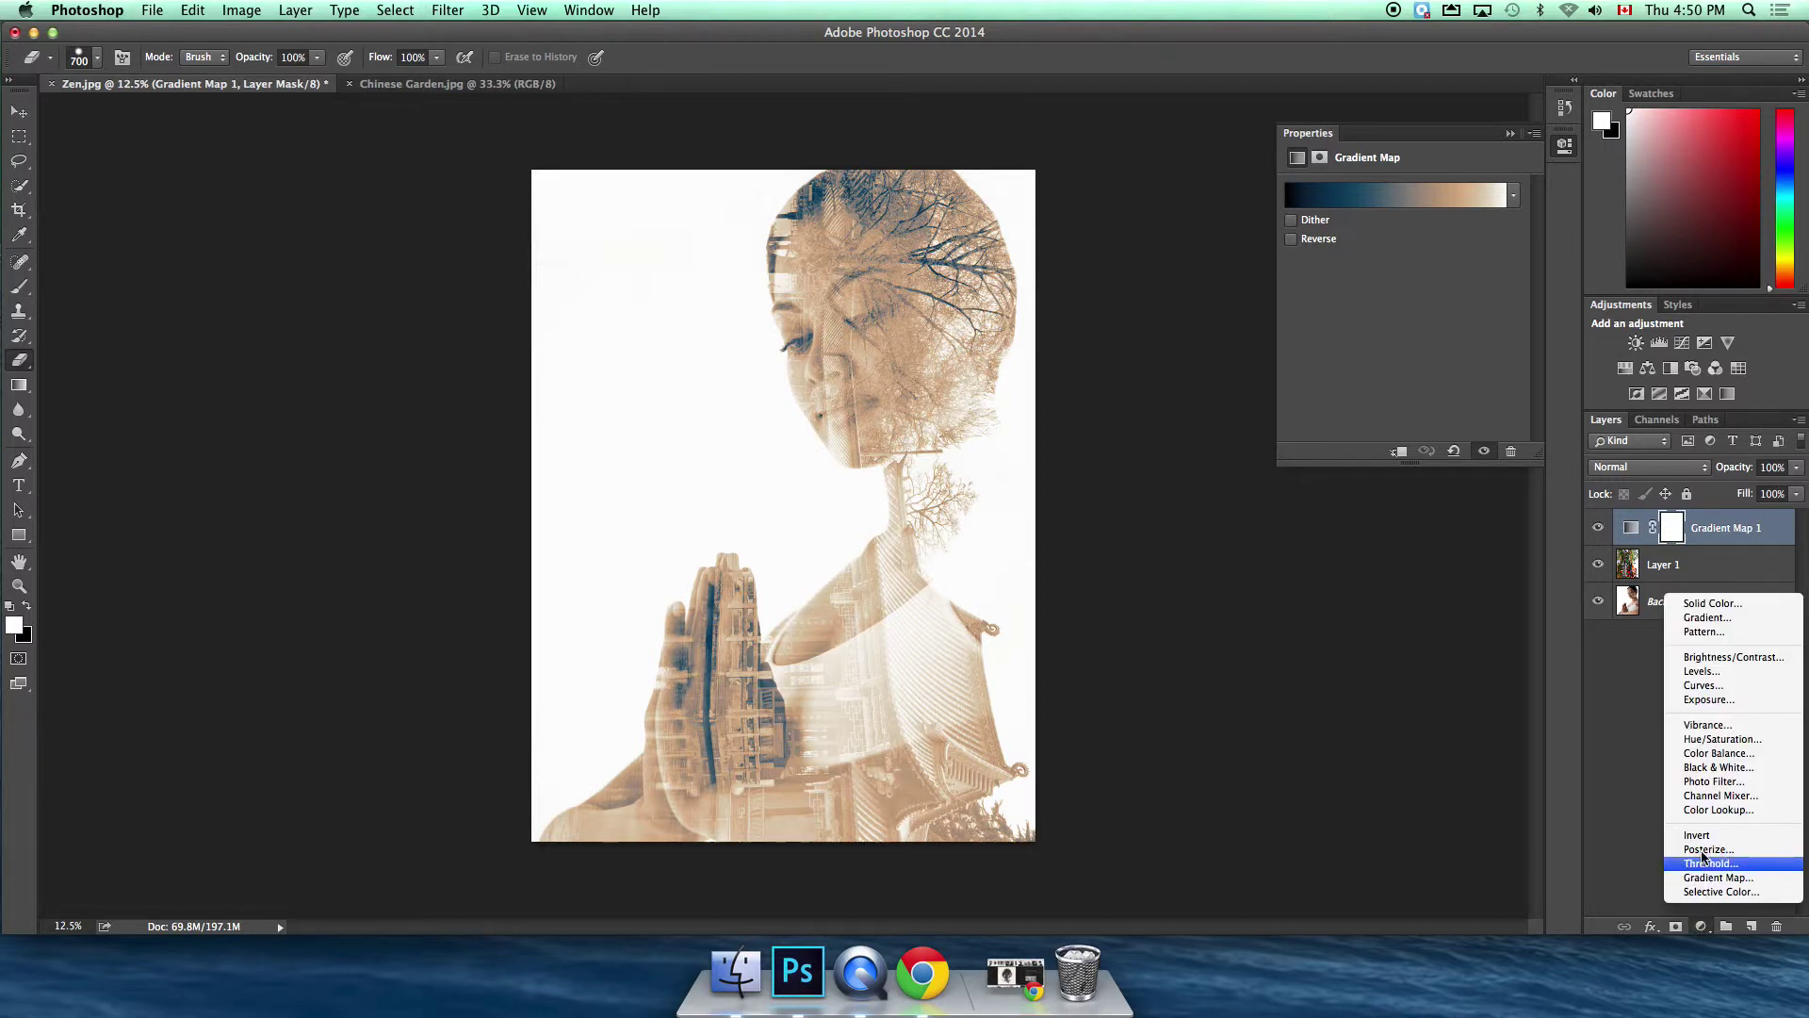
left_click(1710, 689)
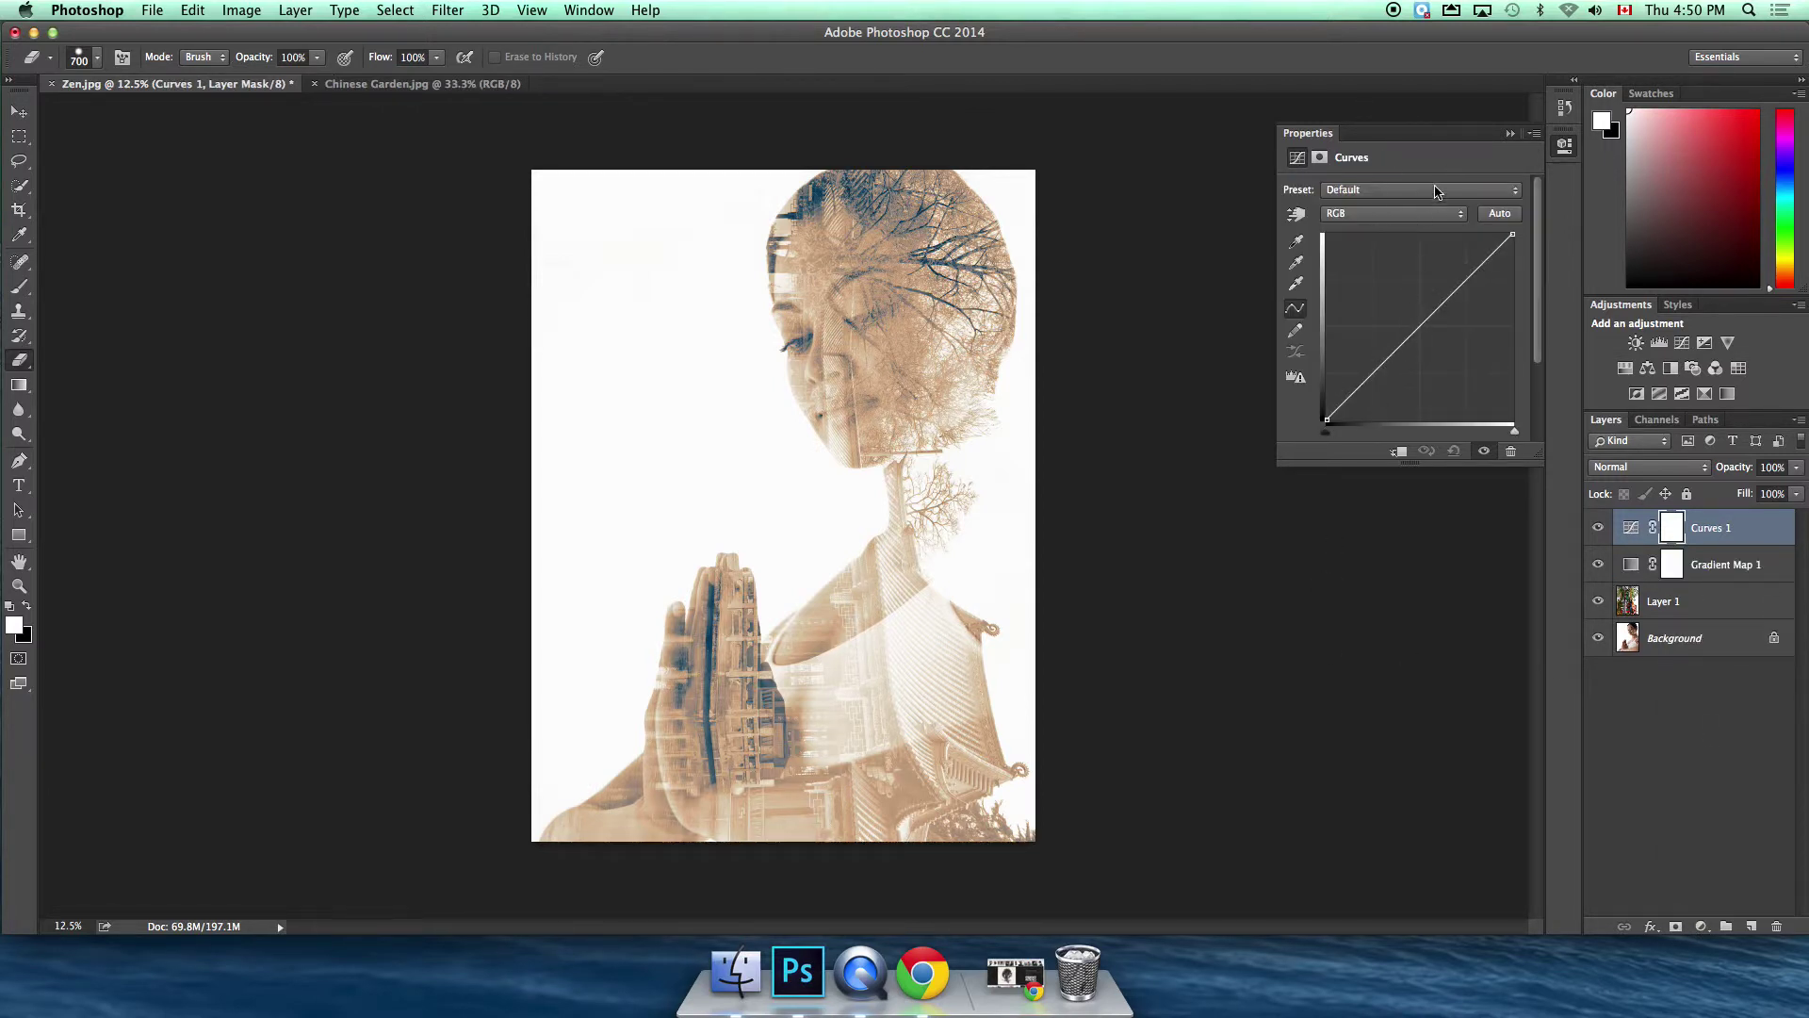
left_click_drag(1412, 152, 1321, 300)
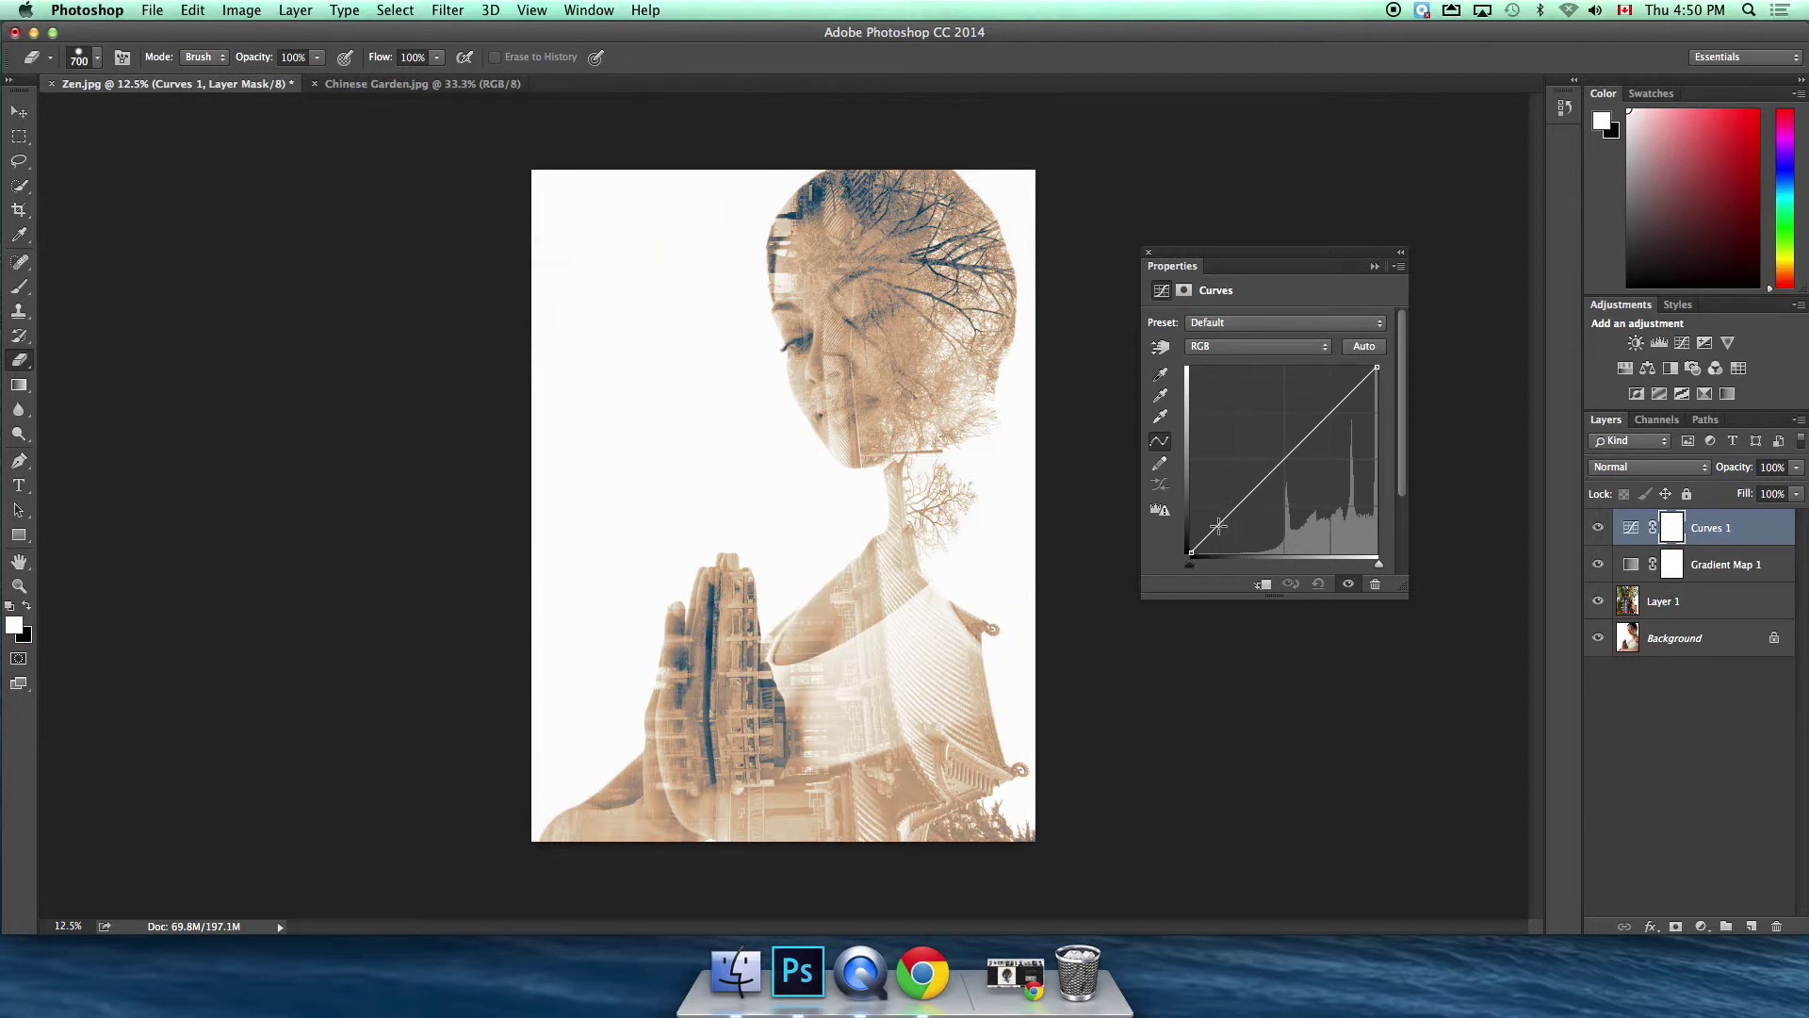
- Lower the shadows and midtones of the RGB curve slightly while anchoring the highlights, and close the curve's properties
mouse_move(1218, 525)
left_mouse_down()
mouse_move(1216, 466)
mouse_move(1226, 529)
left_mouse_up()
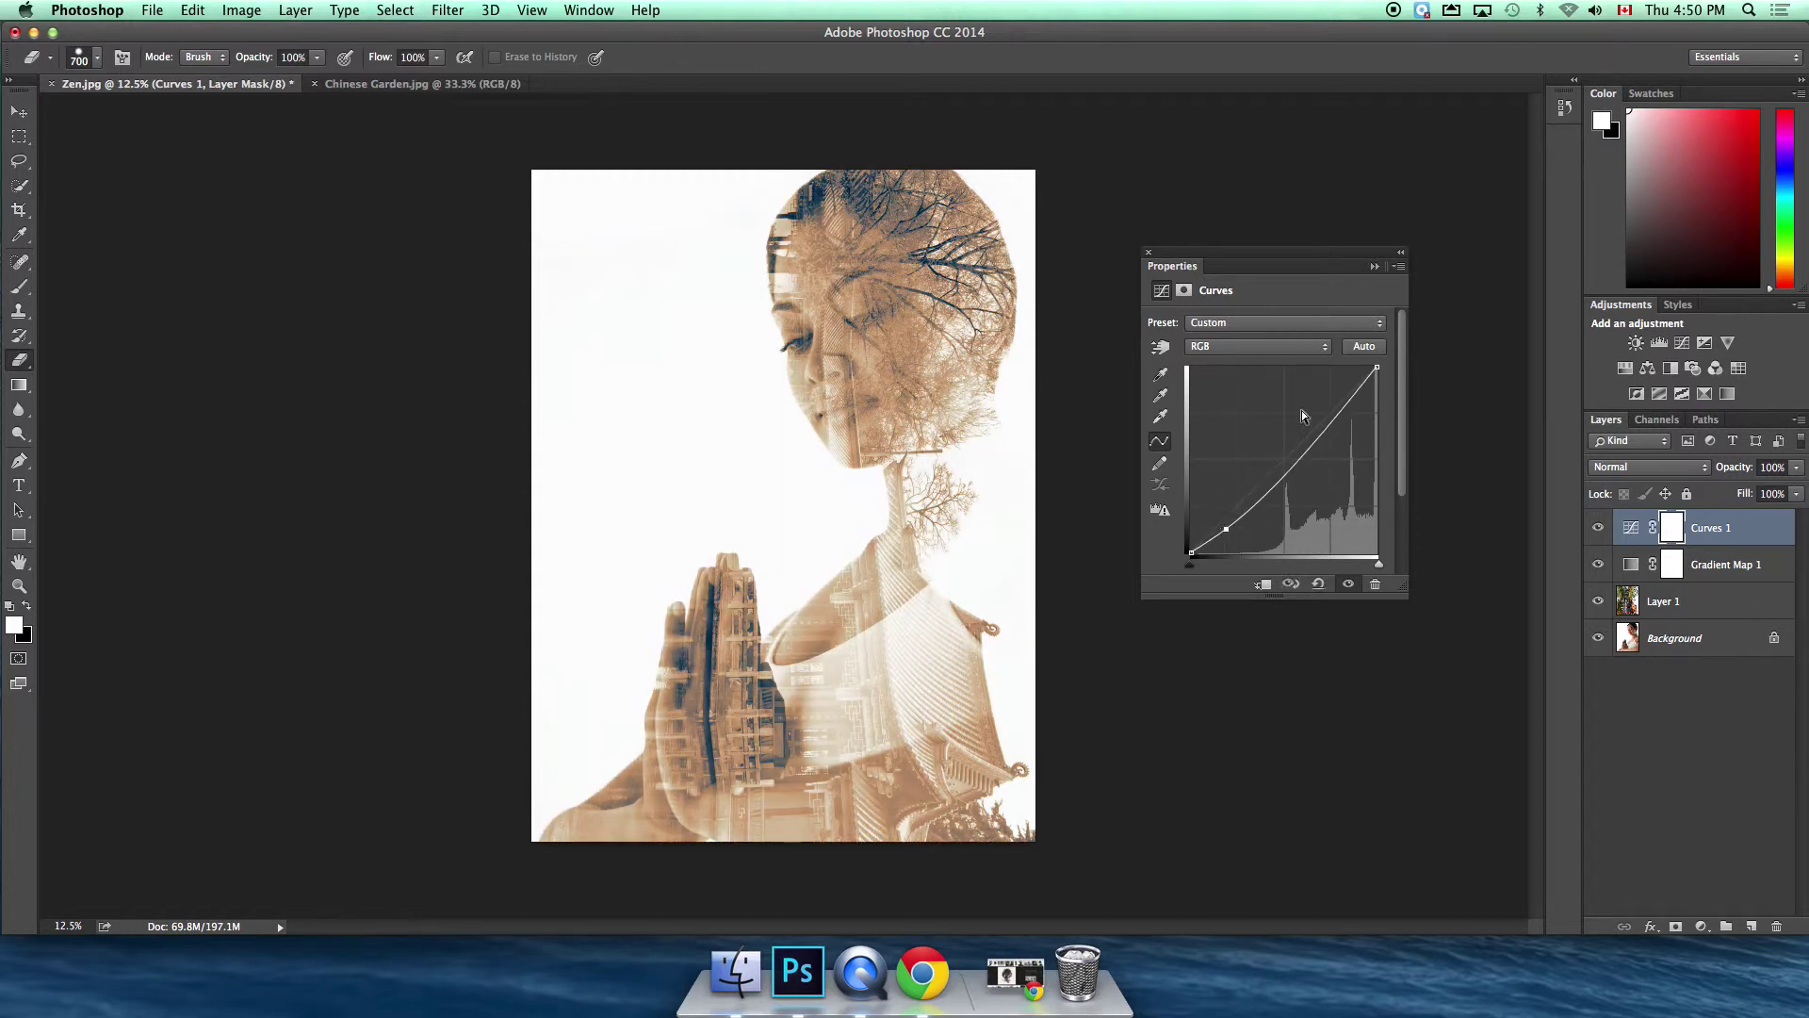
left_click_drag(1357, 389, 1353, 392)
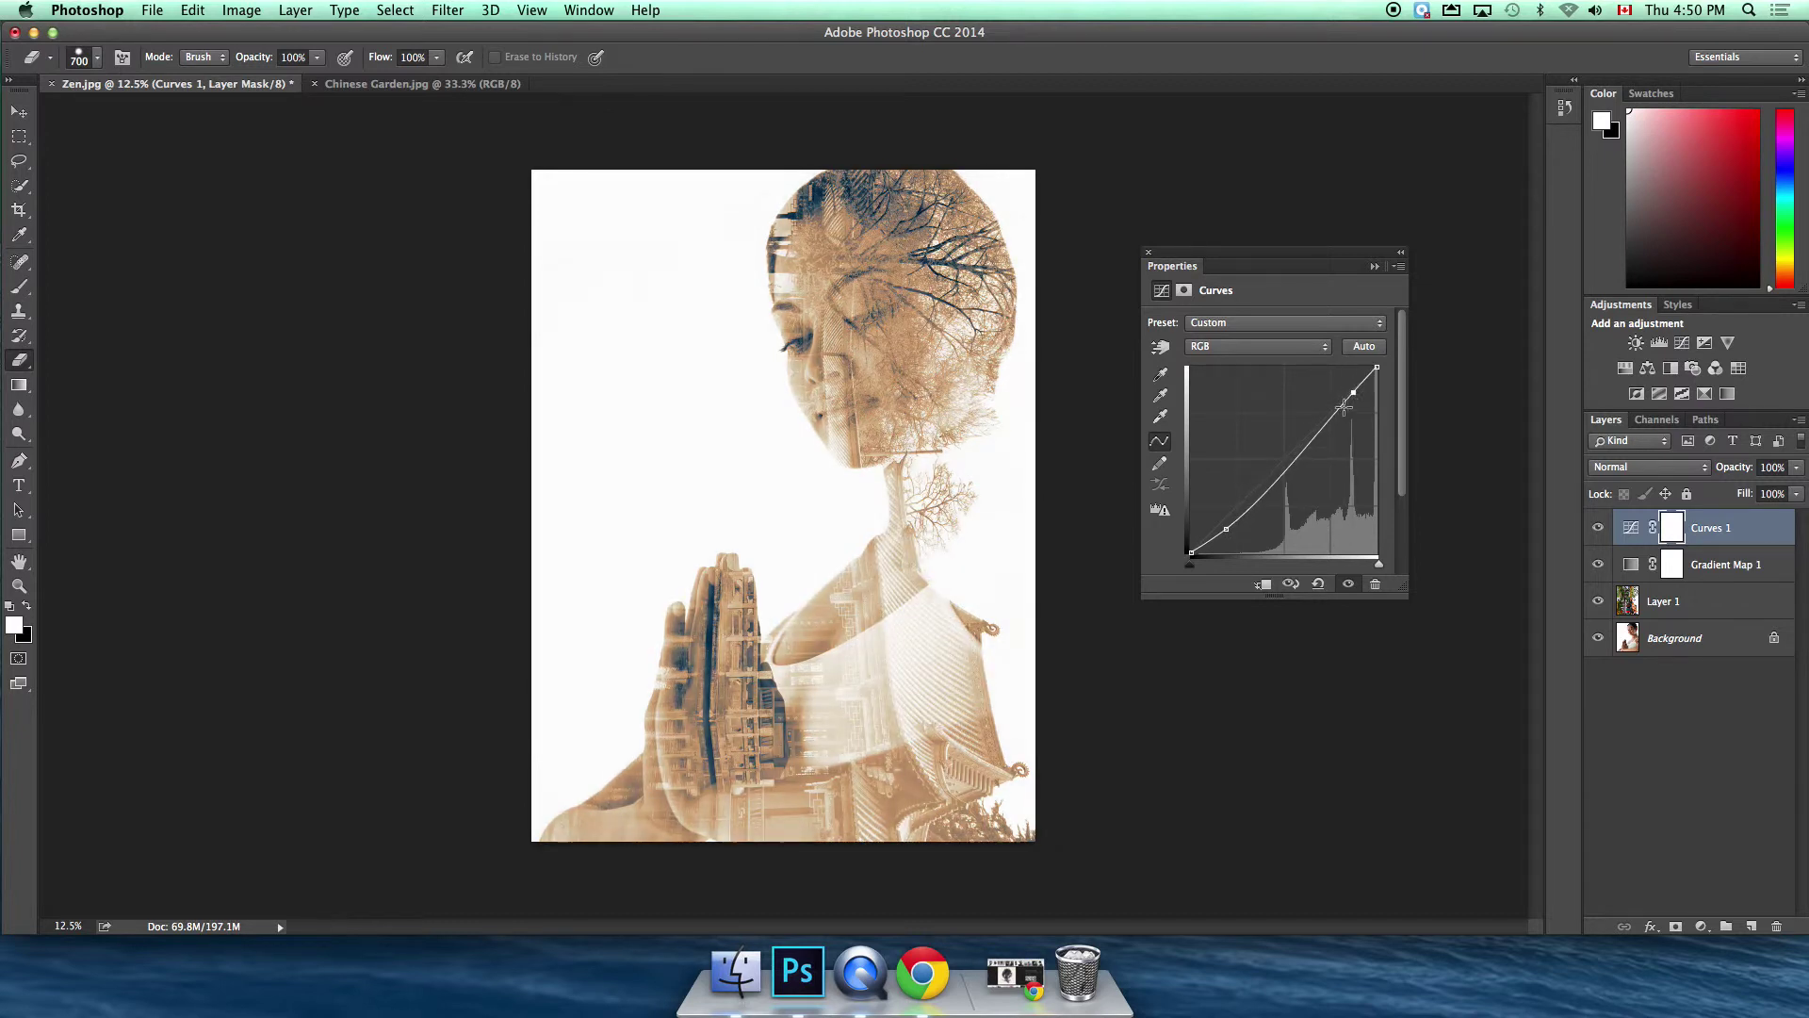
left_click_drag(1289, 463, 1291, 472)
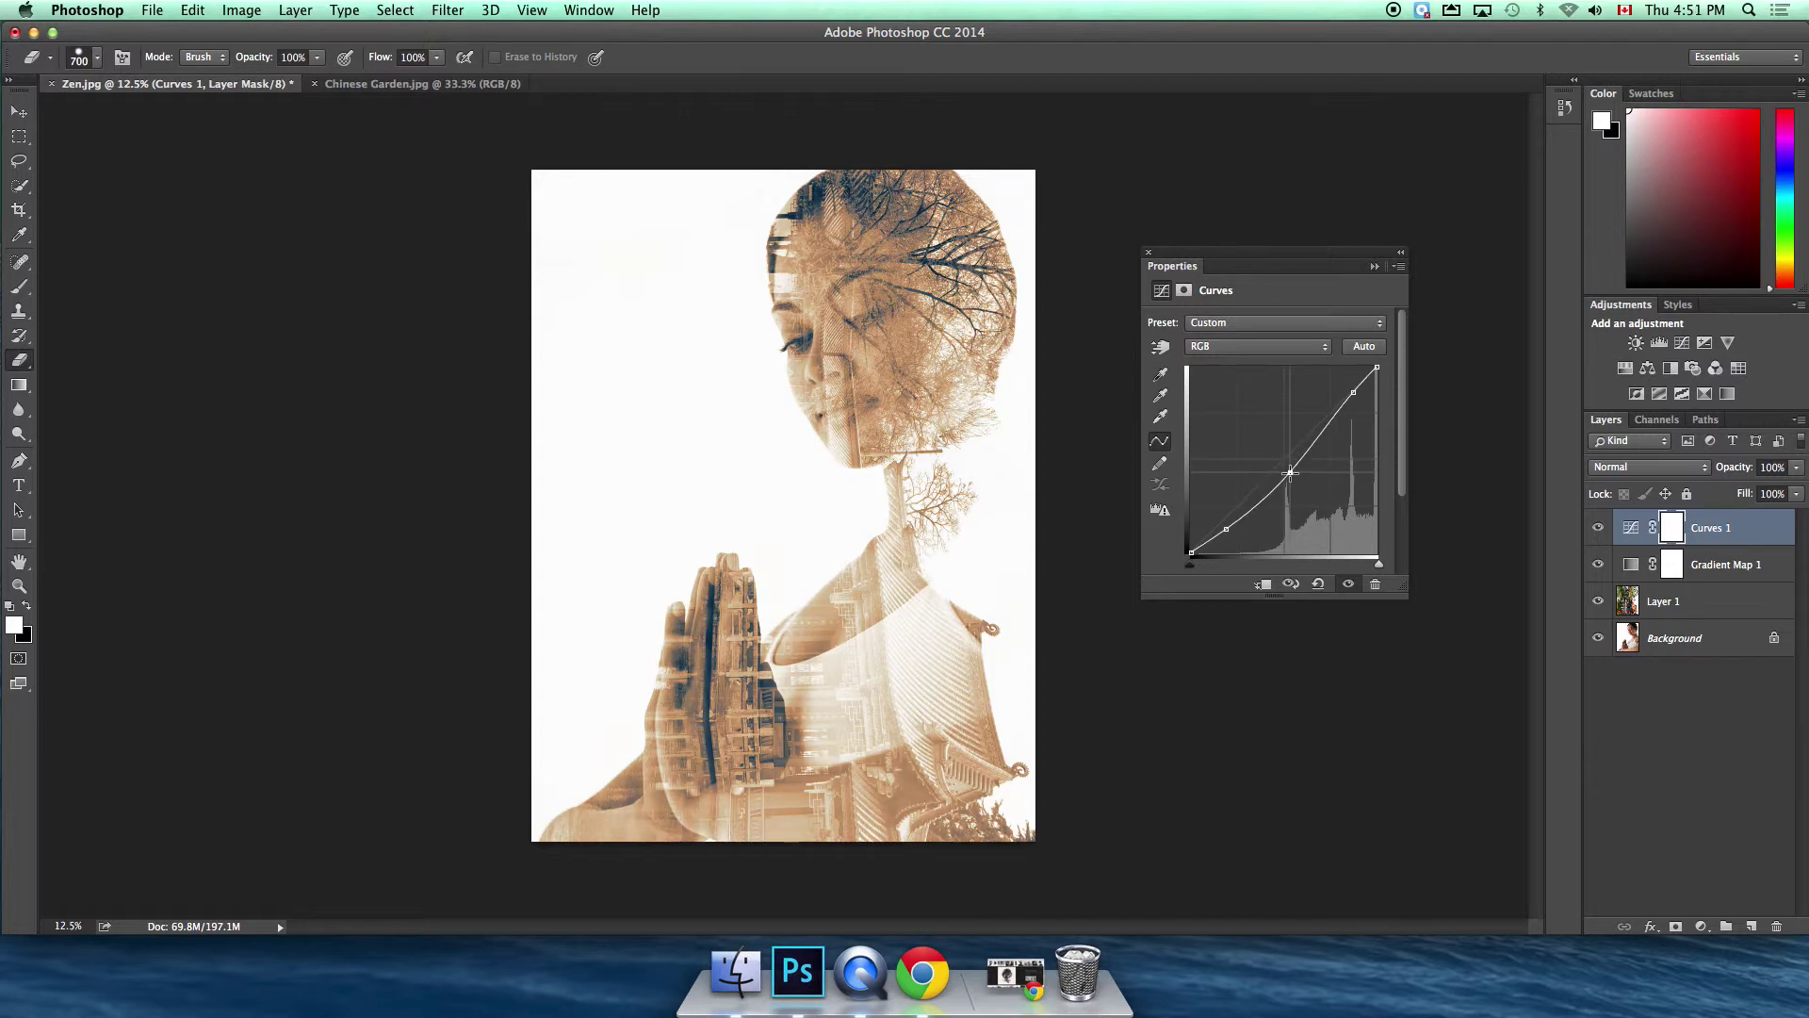
left_click(1149, 255)
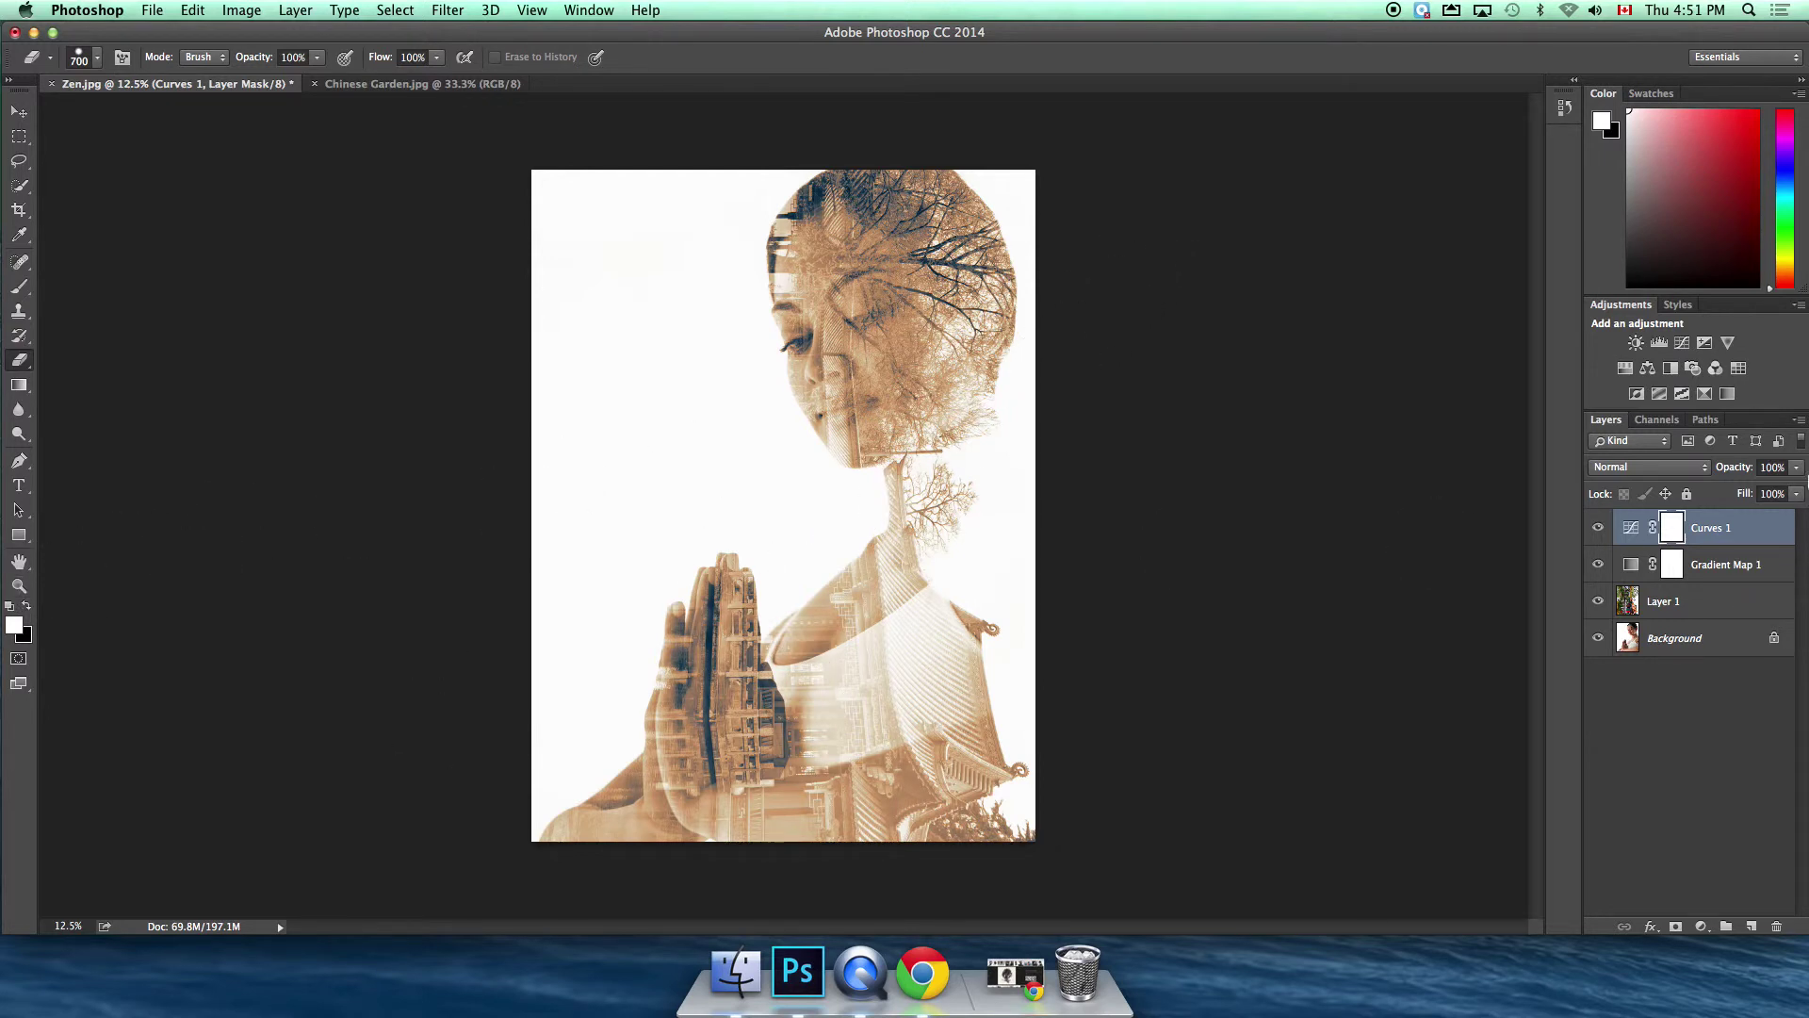
- Add a Brightness/Contrast adjustment layer above the Curves layer, raising brightness to about 9 and increasing the contrast
left_click(1703, 927)
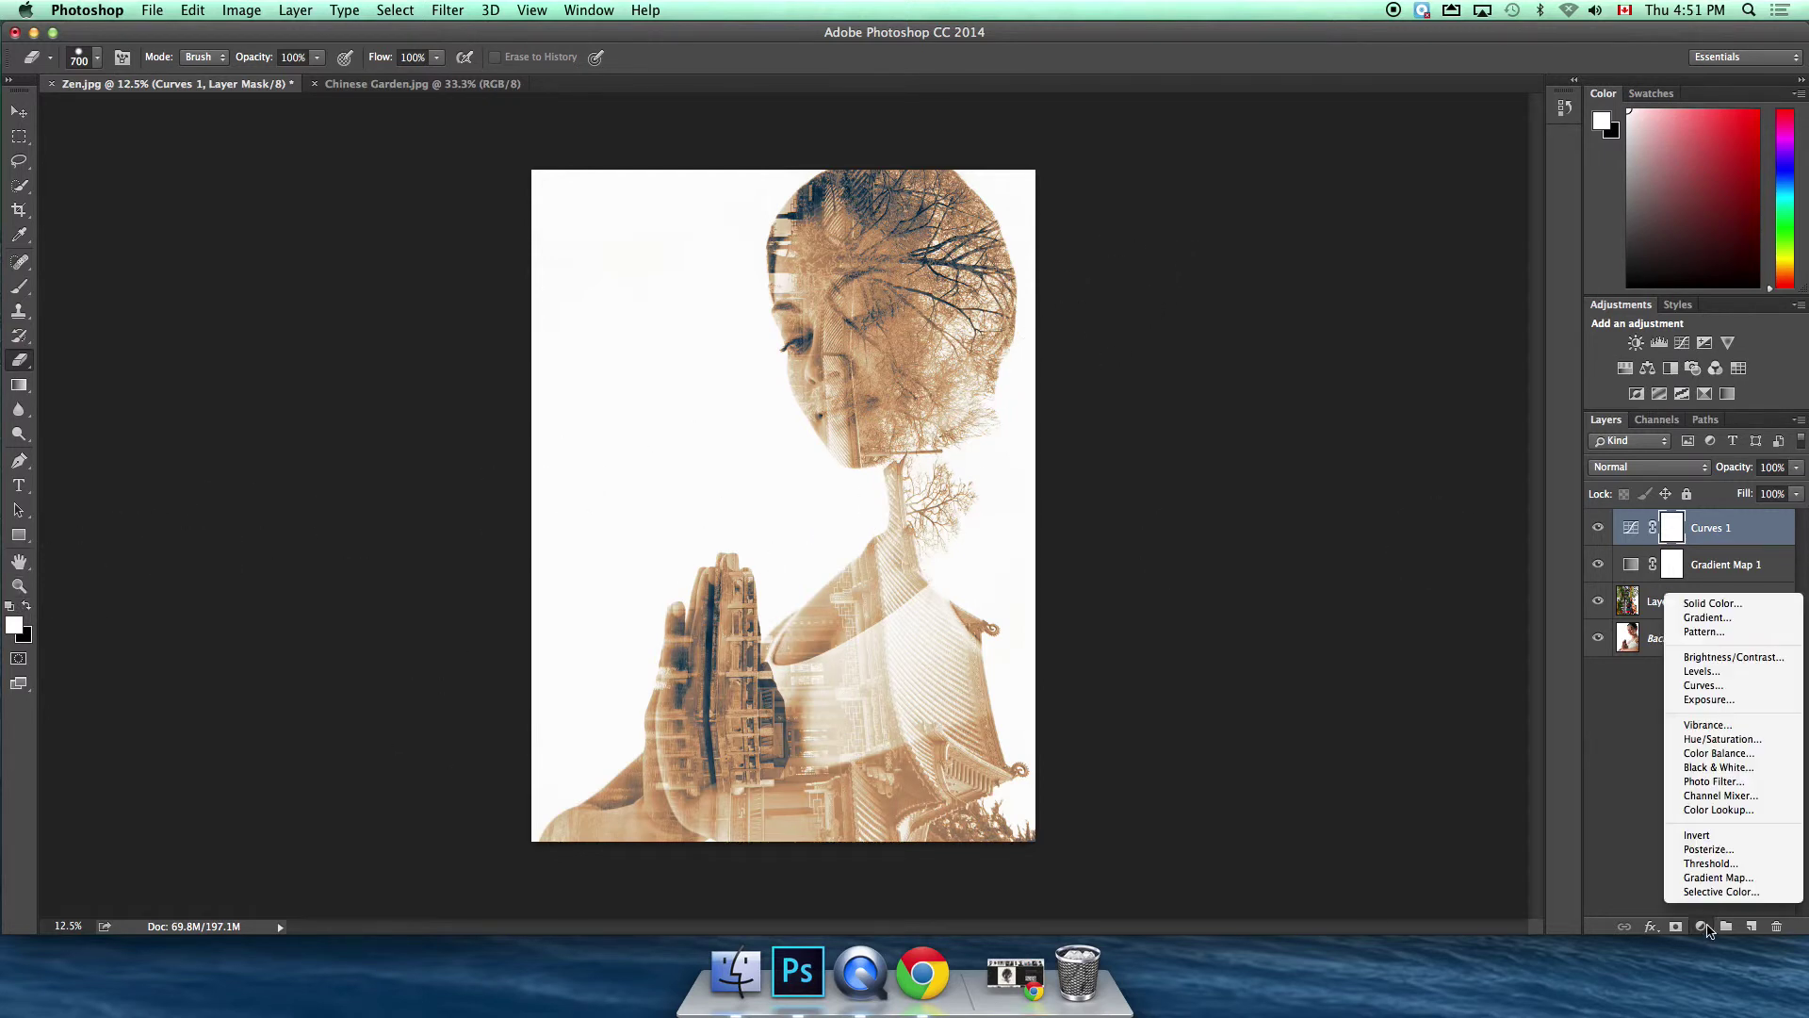
left_click(1723, 658)
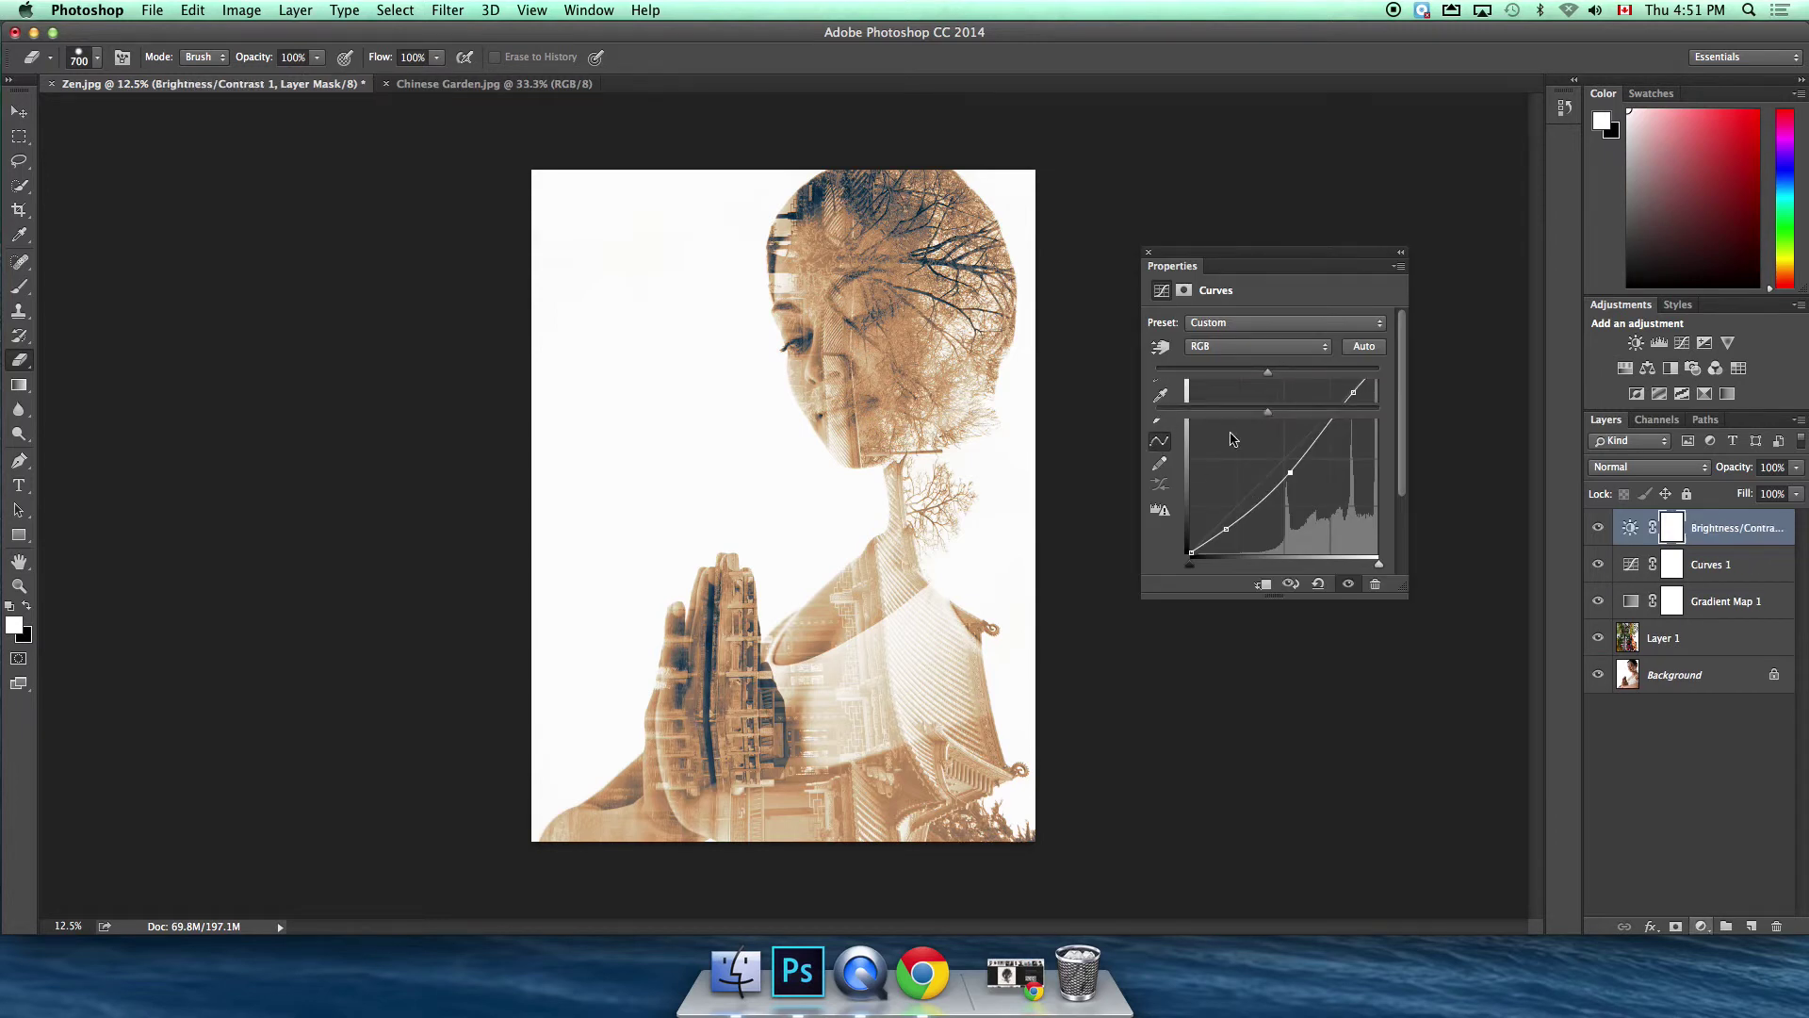
left_click_drag(1269, 373, 1277, 379)
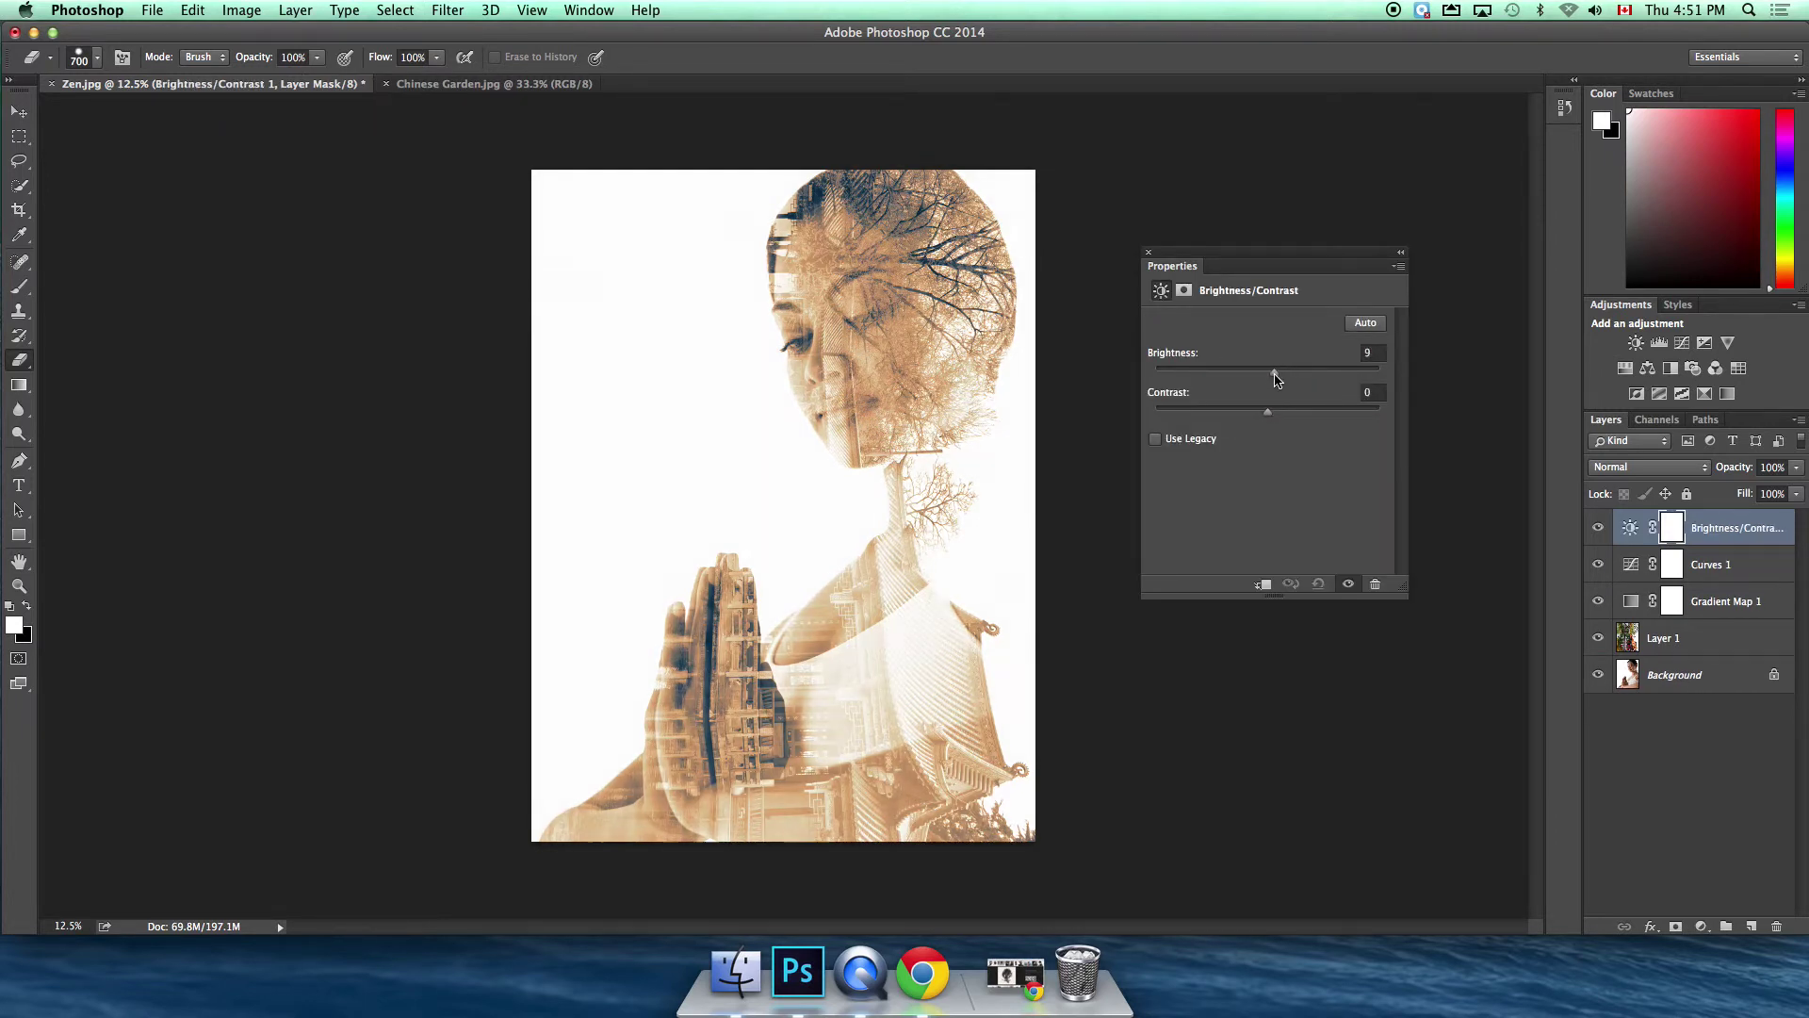
left_click_drag(1268, 413, 1293, 419)
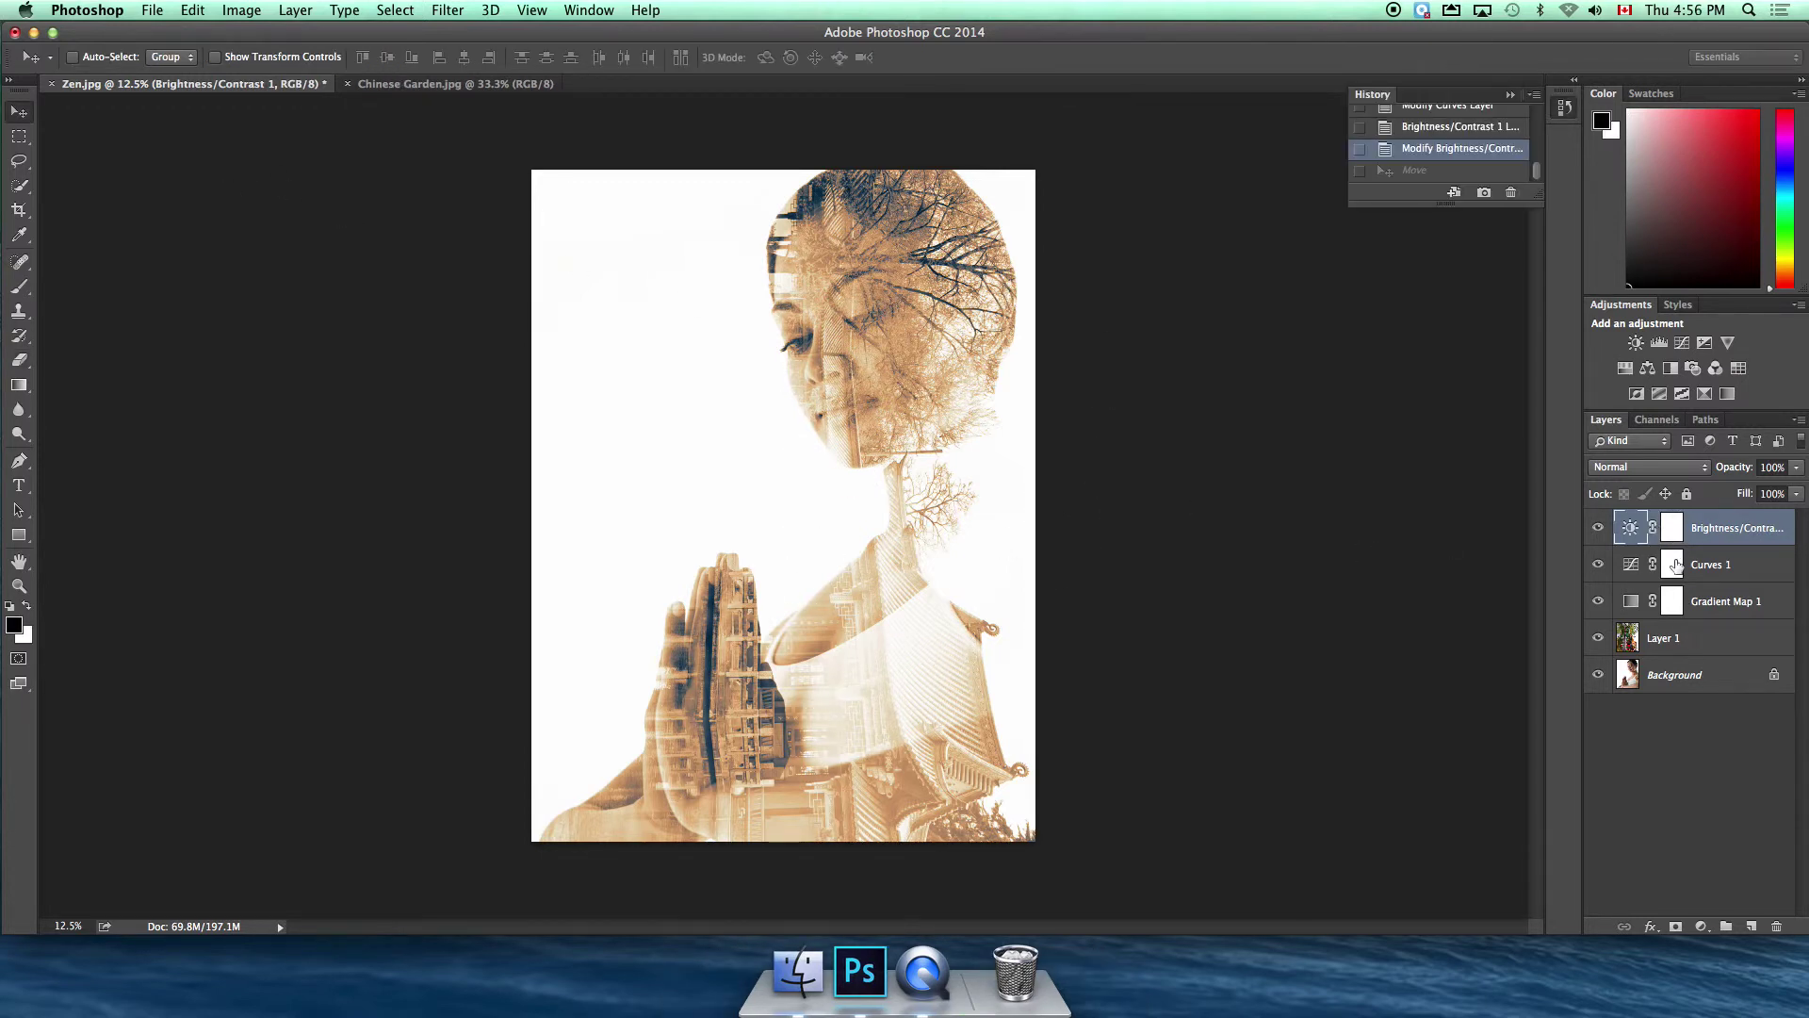
- Shift the garden image on Layer 1 slightly to the right with large nudges to refine its alignment over the woman
left_click(1662, 641)
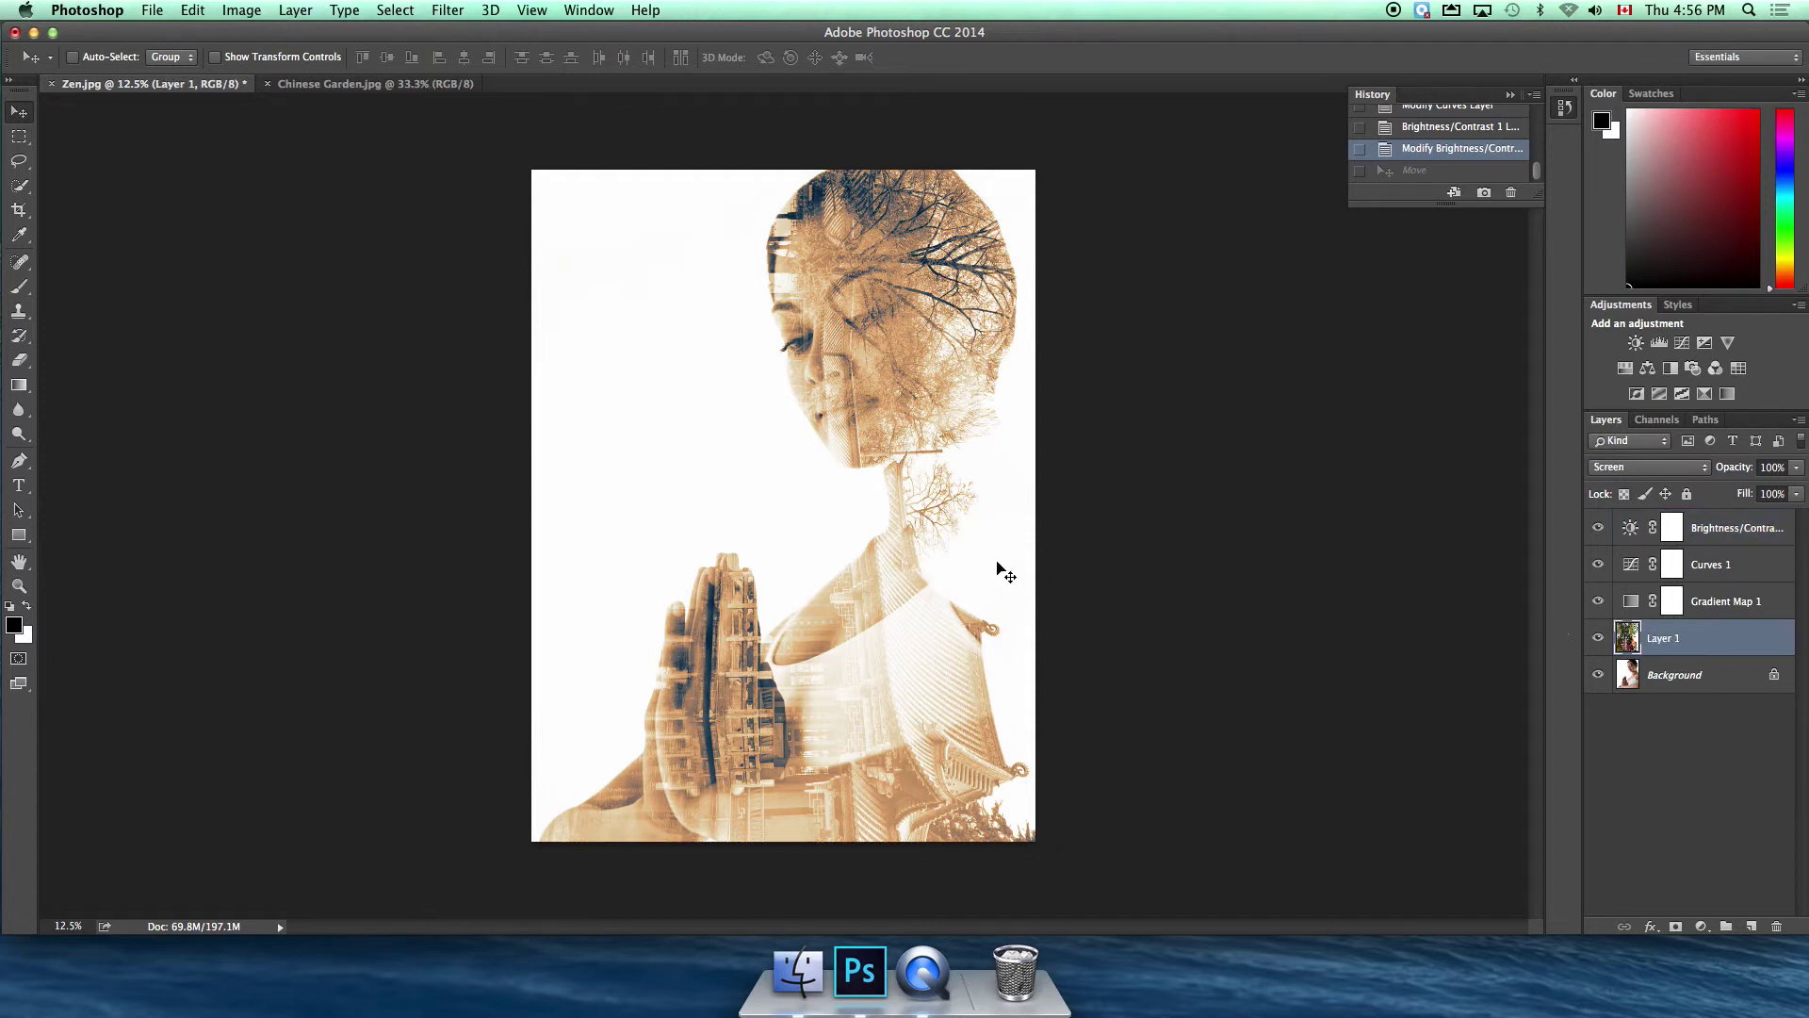
mouse_move(887, 355)
left_mouse_down()
mouse_move(857, 358)
mouse_move(912, 354)
left_mouse_up()
key("shift+Right")
key("shift+Right")
key("shift+Right")
key("shift+Right")
key("shift+Right")
key("shift+Right")
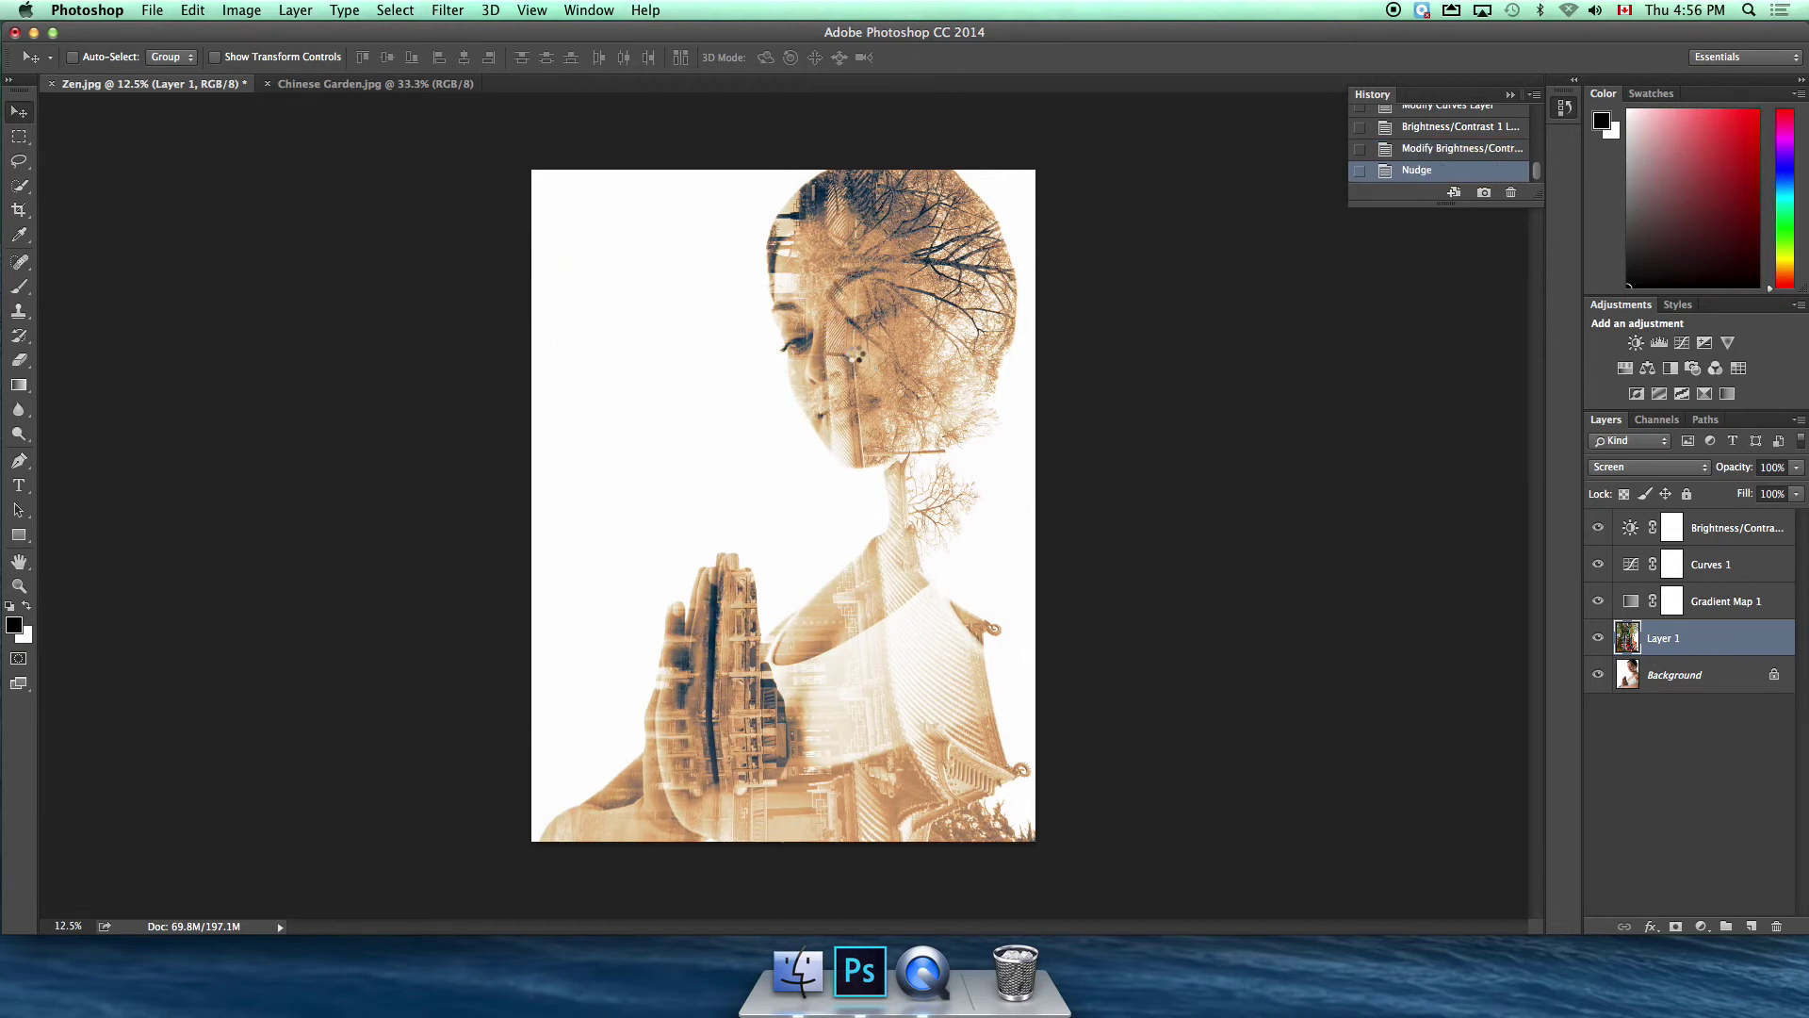
key("shift+Left")
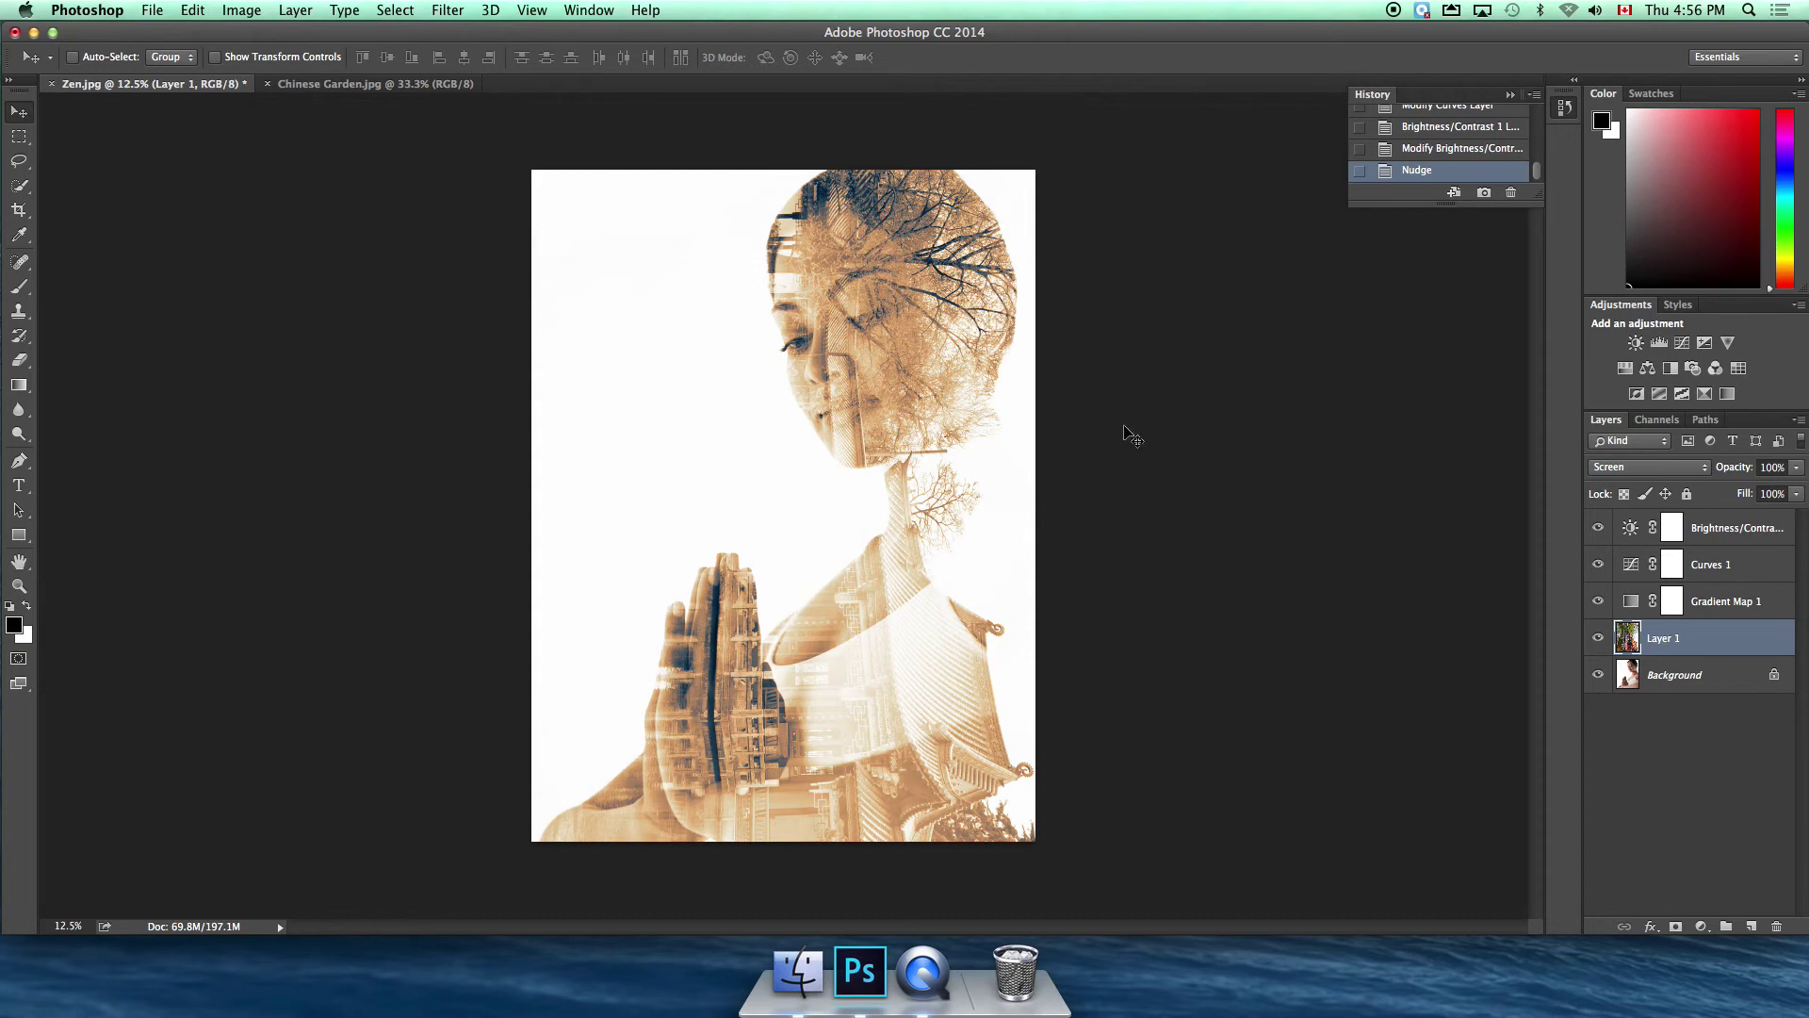